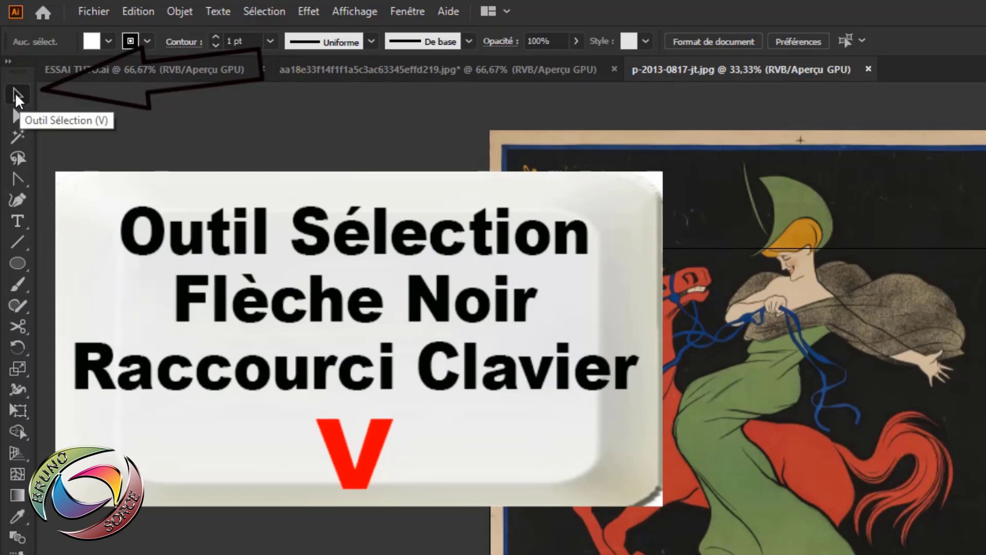
Select the placed Chocolat Klaus poster image with the Selection tool
click(16, 94)
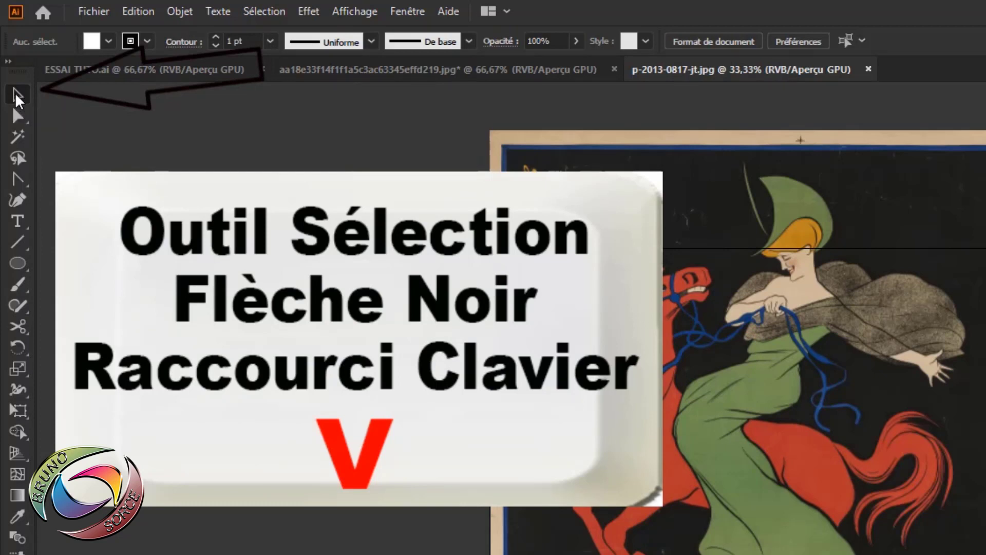
click(709, 242)
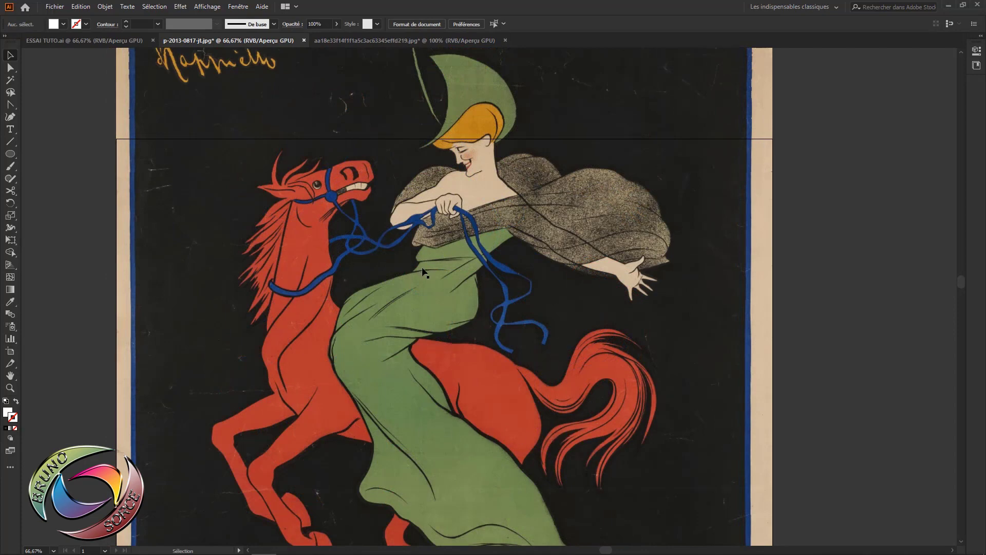
Zoom with Alt+scroll until the whole Chocolat Klaus poster shows at 33.33%
scroll(423, 272, down, 3)
scroll(436, 310, down, 2)
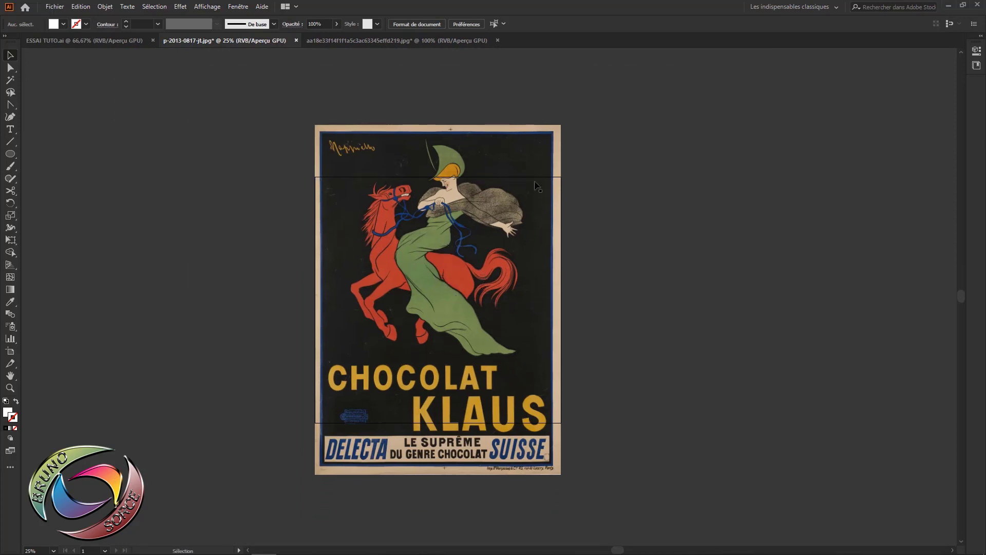
scroll(432, 245, up, 2)
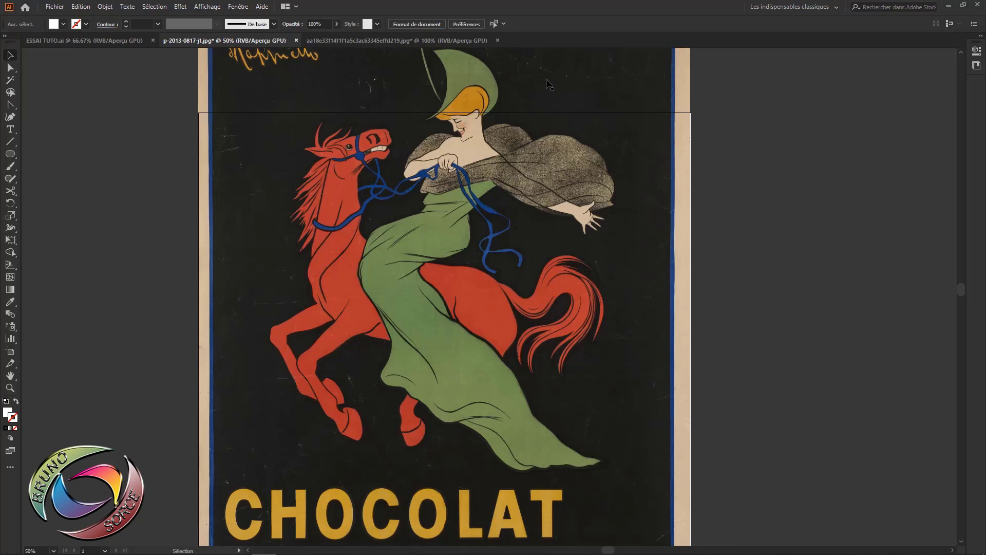
scroll(487, 180, down, 1)
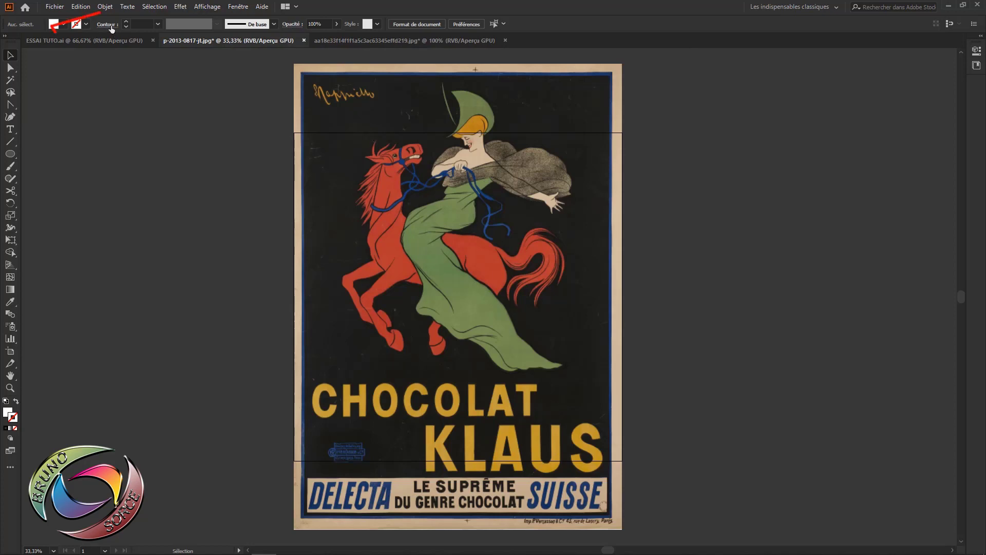
Fit the artboard to the poster artwork bounds, then reselect the placed image
click(104, 7)
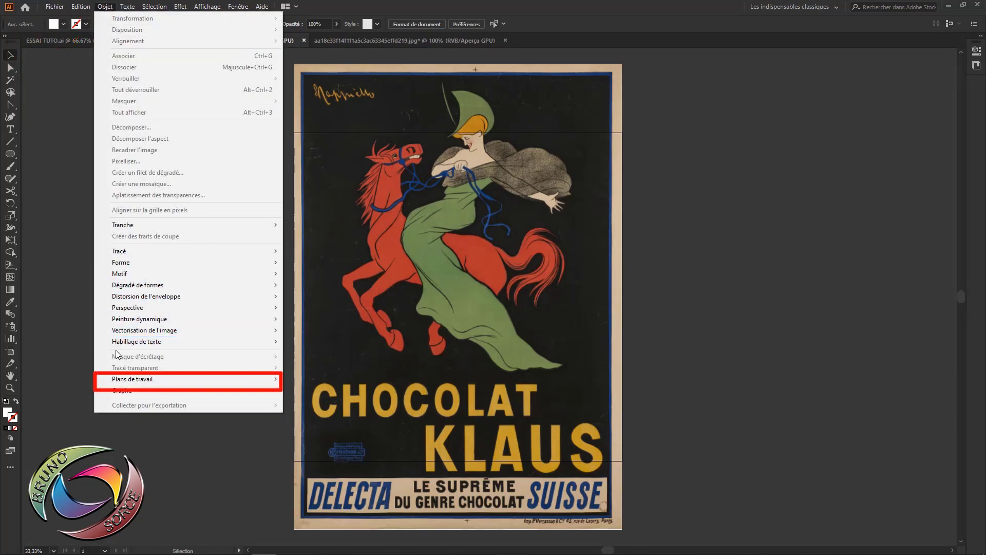
mouse_move(185, 379)
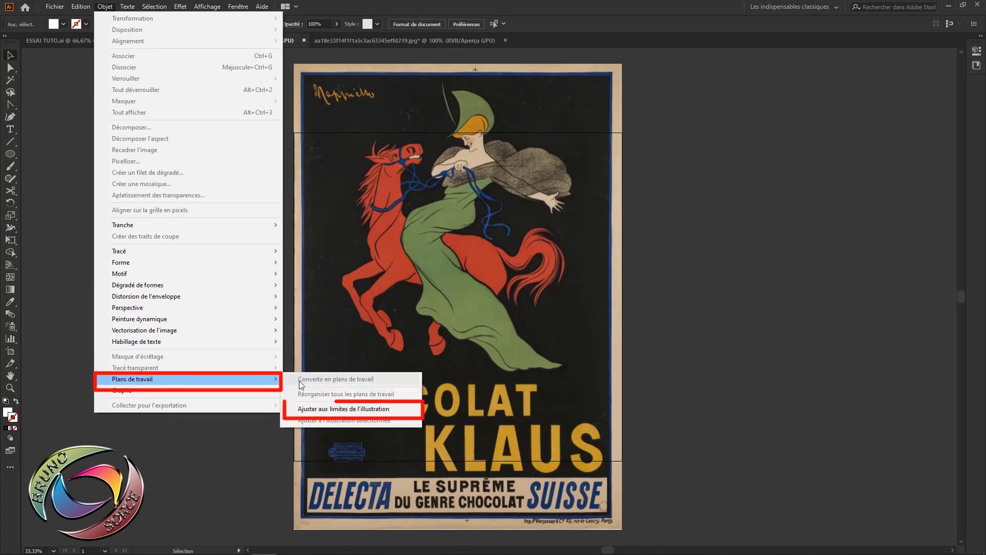
click(316, 410)
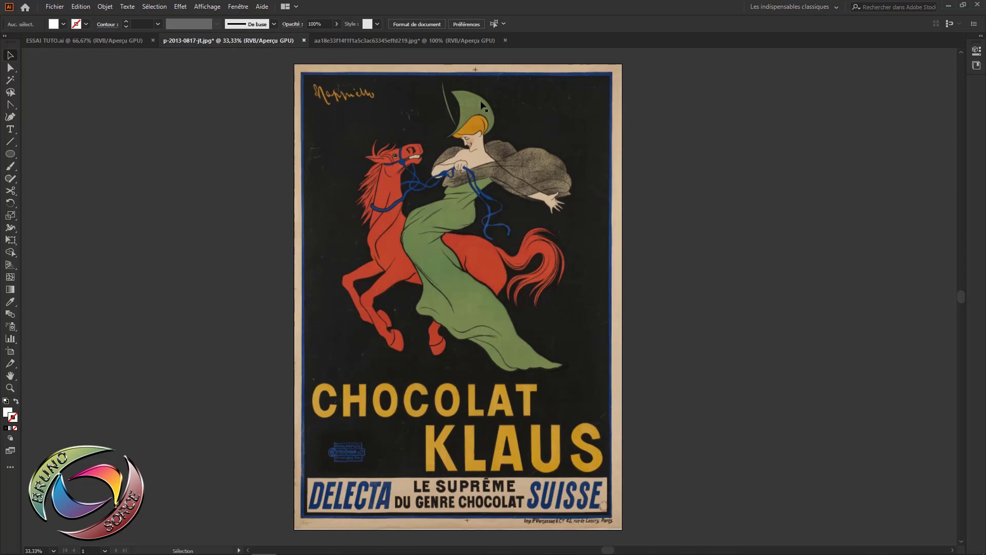
click(549, 204)
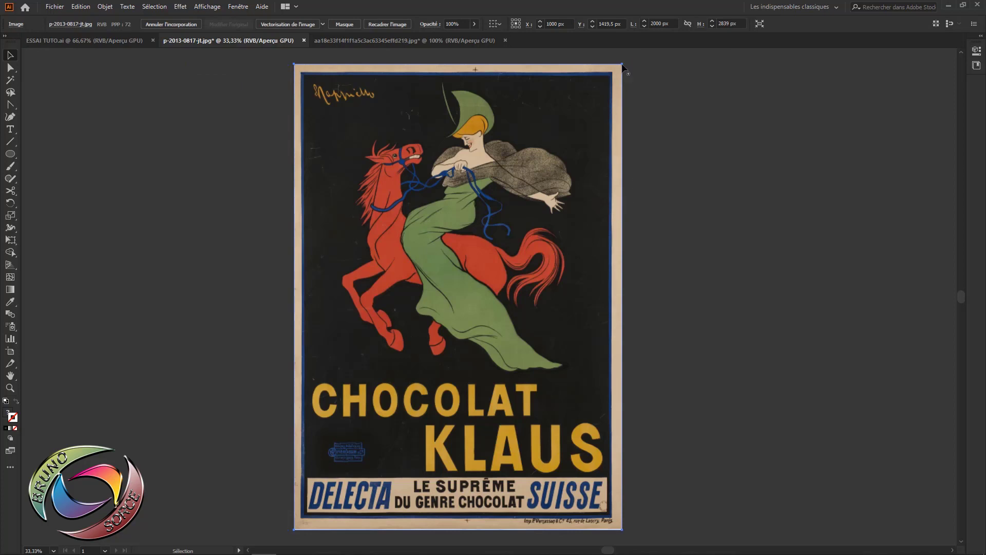
Drag the poster image left twice, then undo both moves to restore its place
drag(623, 66, 437, 90)
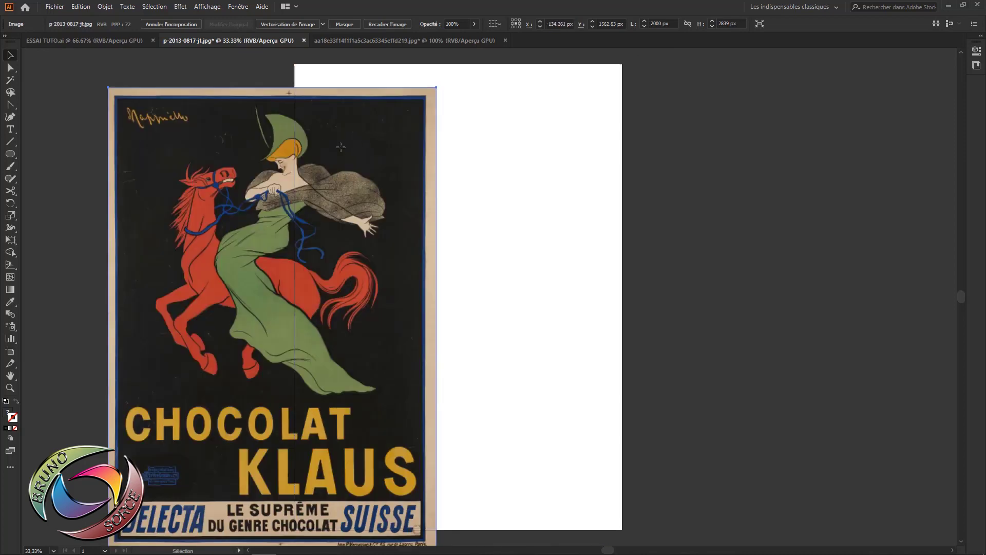
drag(341, 149, 392, 153)
key(ctrl+z)
key(ctrl+z)
key(ctrl+z)
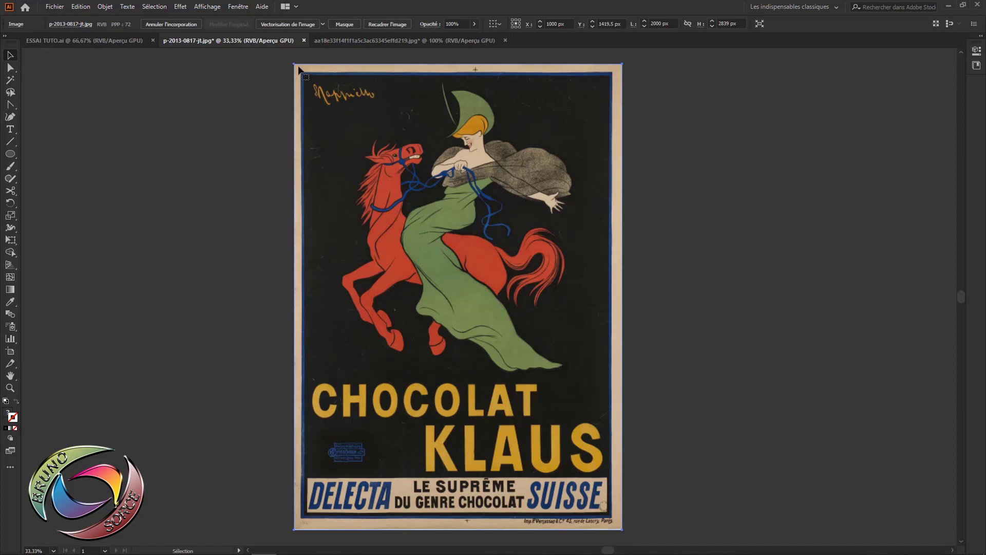
click(206, 7)
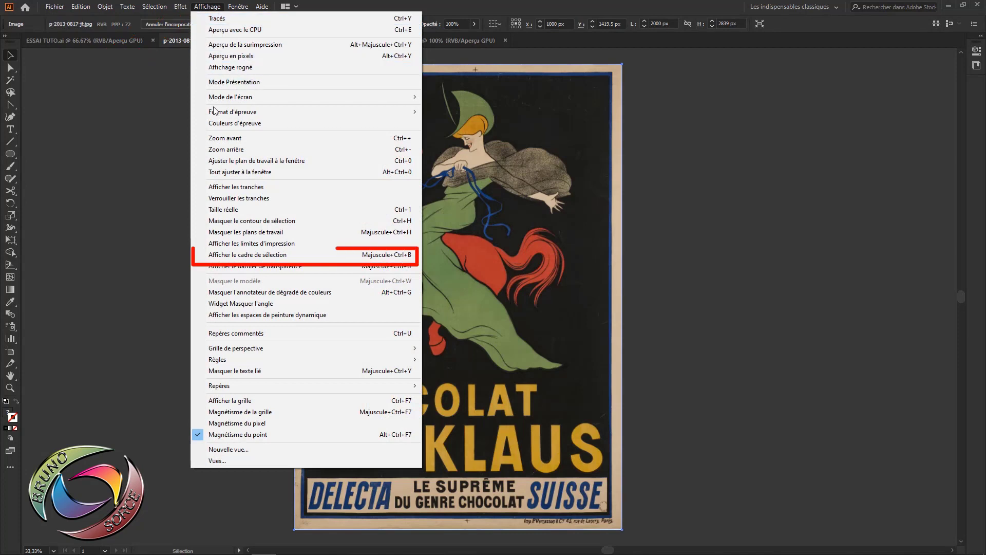
Show the bounding box and try shrinking the poster from its top-left corner handle
click(222, 255)
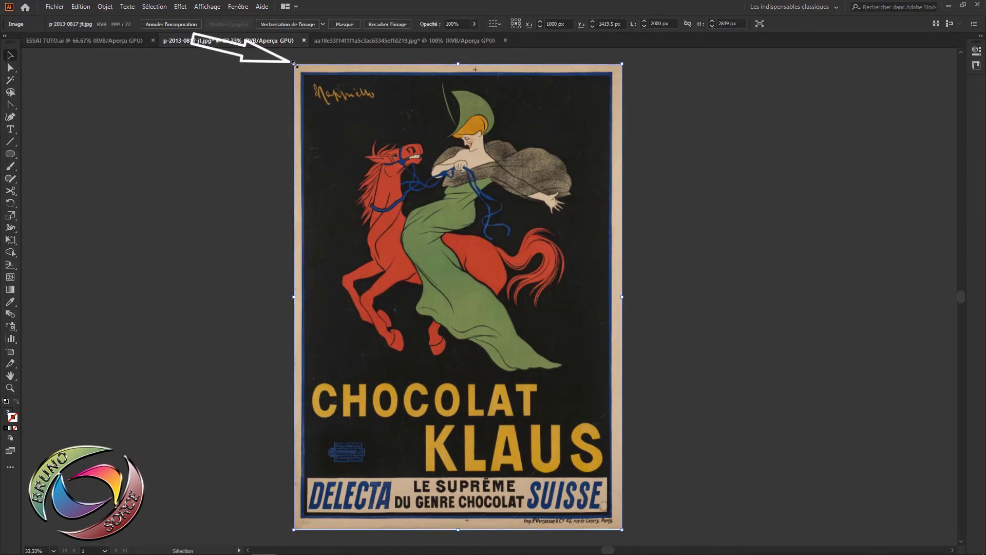
mouse_move(294, 64)
mouse_down()
mouse_move(406, 199)
mouse_move(294, 64)
mouse_up()
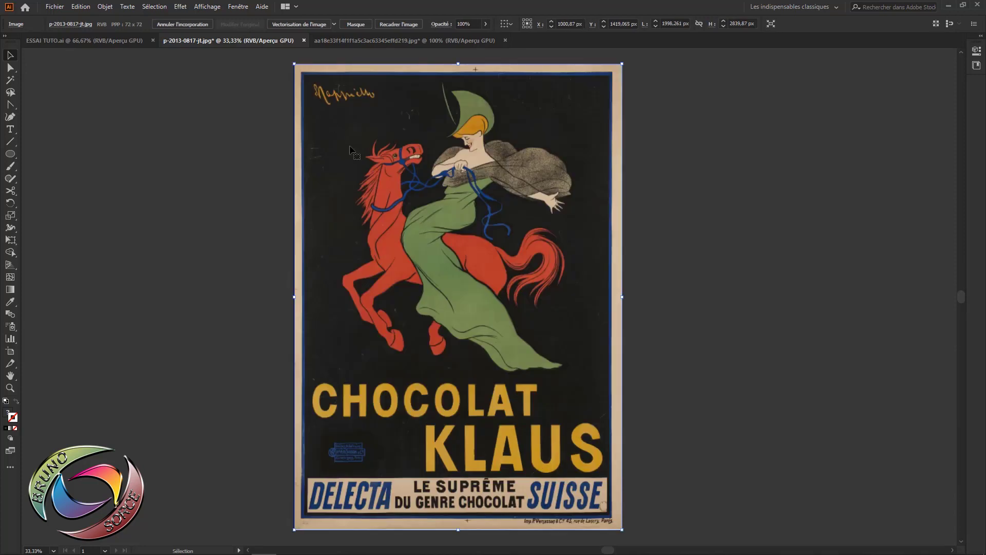
Switch to the Depero Il Mago document, hide its rulers, and pan over the poster
click(408, 42)
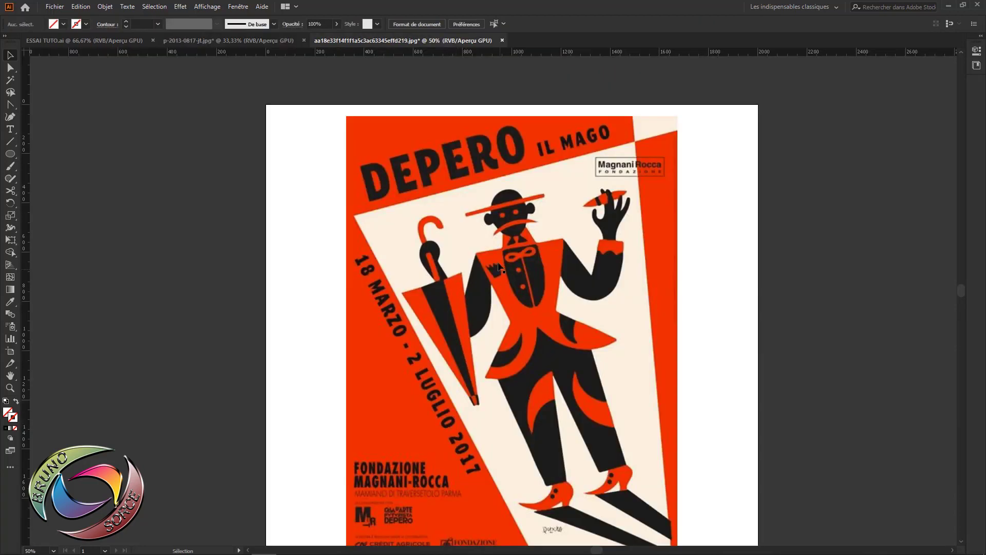
key(ctrl+r)
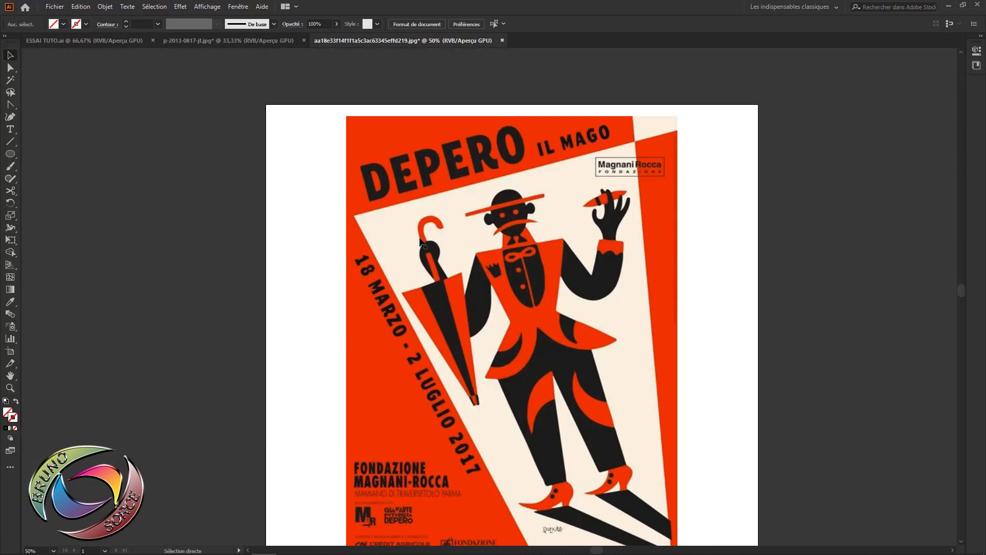
key(space)
drag(480, 296, 441, 262)
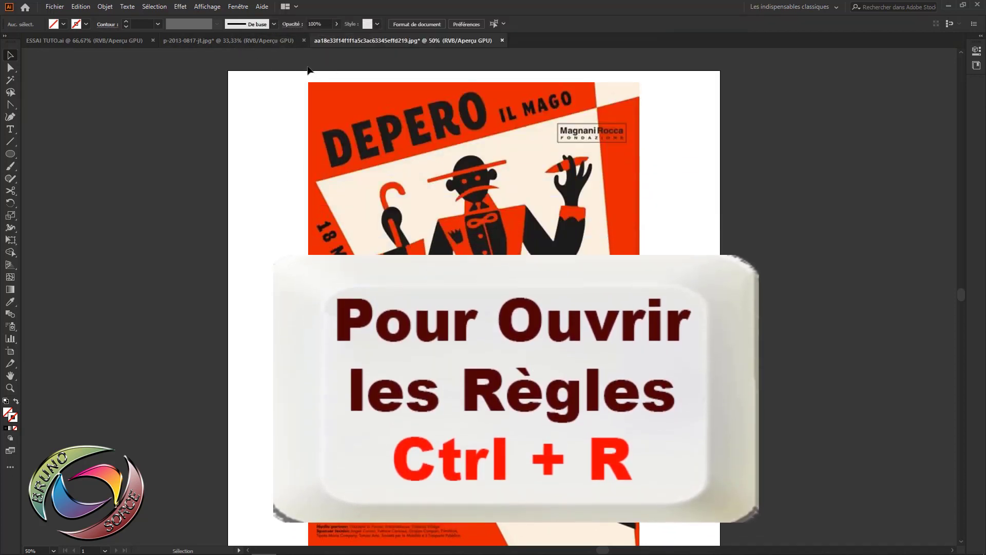
Show rulers around the Depero poster and switch their units to centimetres
key(ctrl+r)
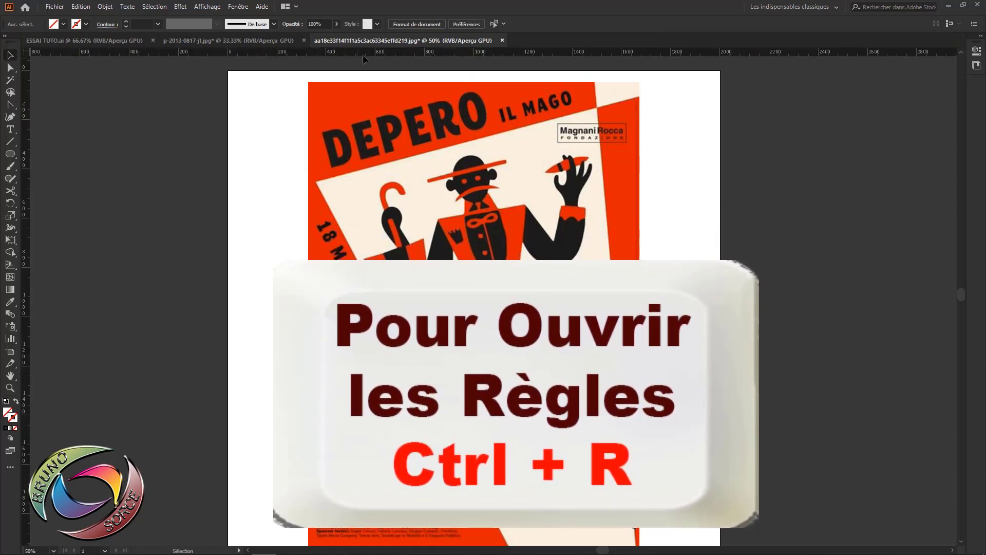
key(ctrl+r)
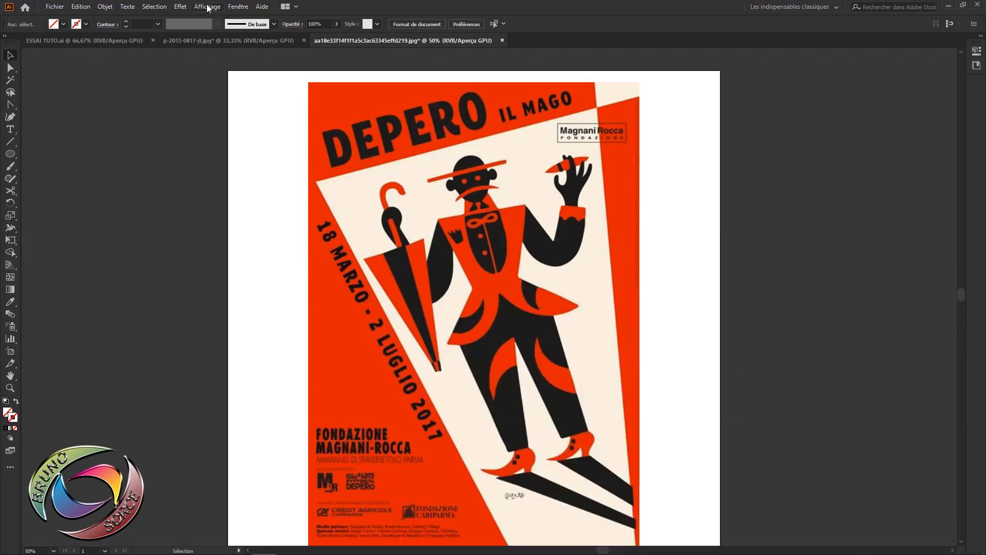
click(208, 8)
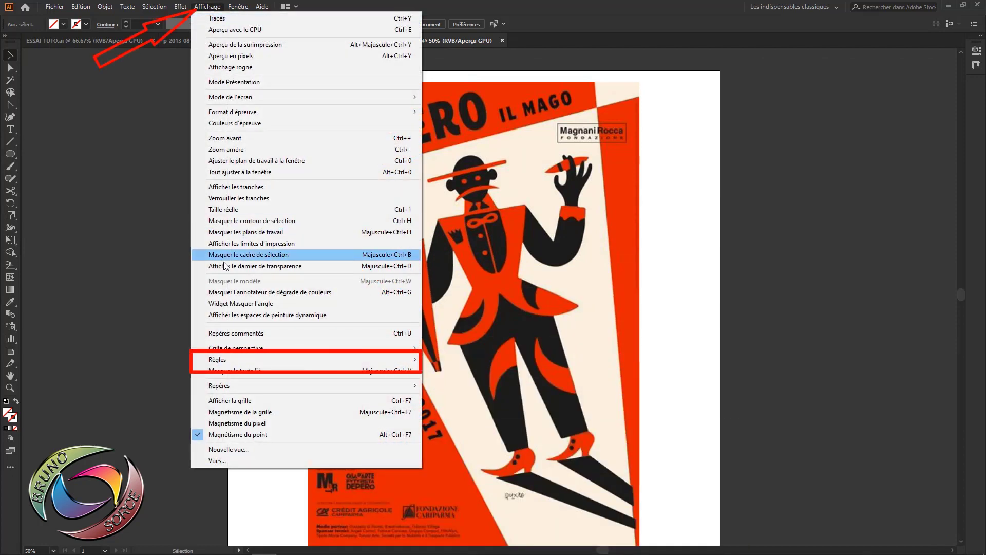
mouse_move(304, 360)
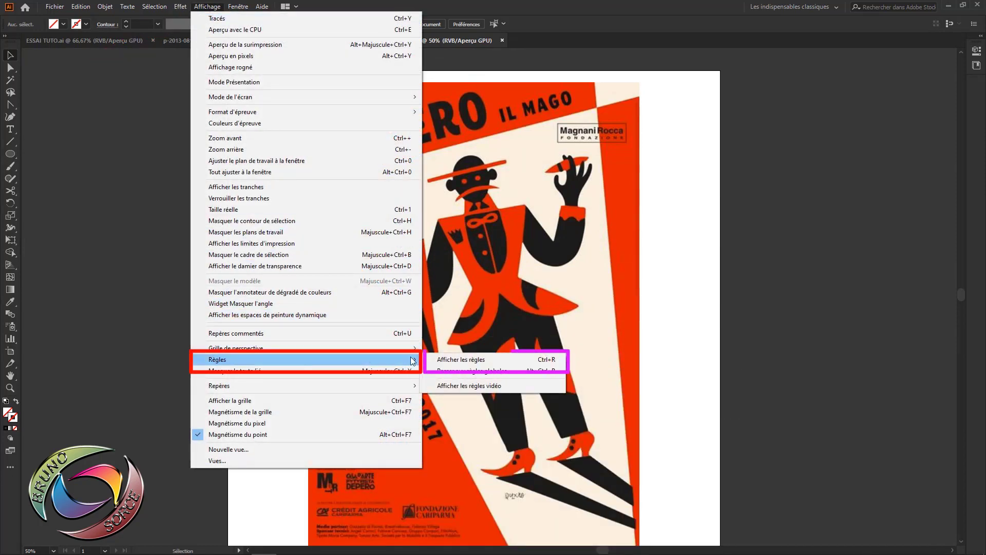
click(449, 360)
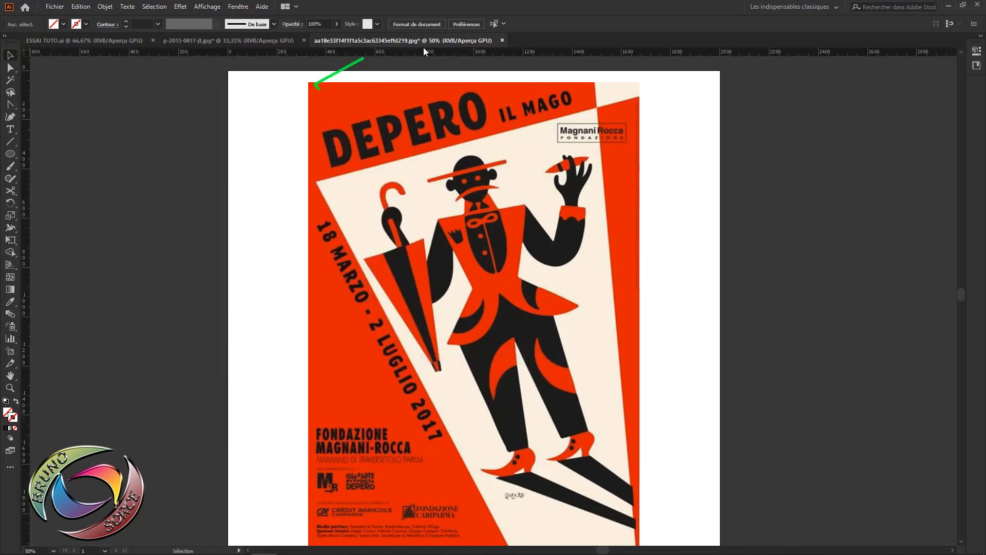
right_click(387, 51)
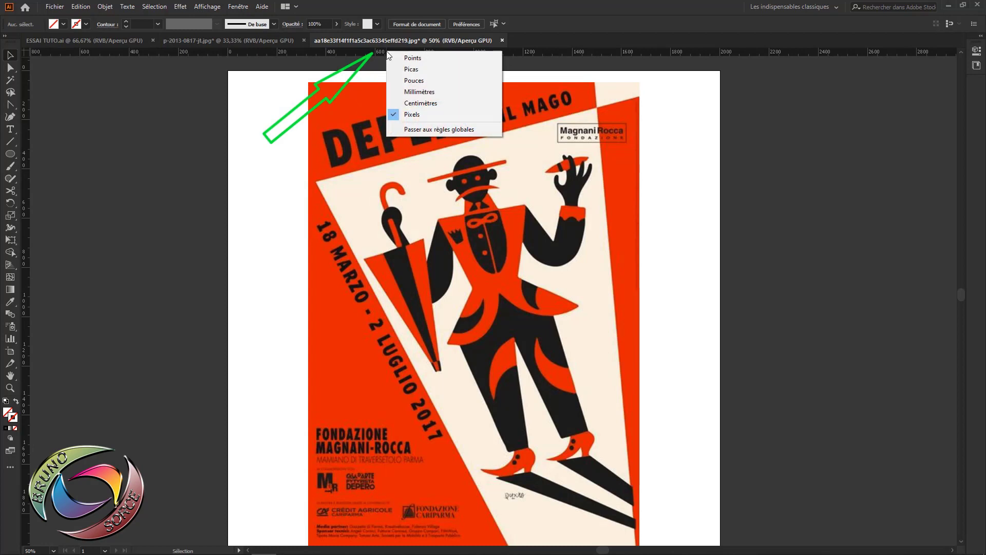
click(414, 103)
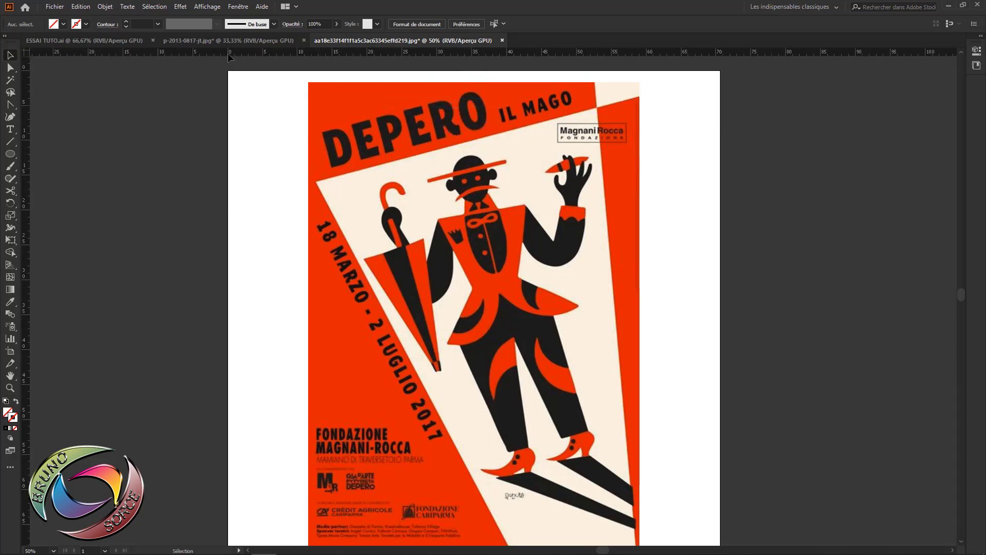
Place a vertical guide near the poster's left edge and Alt-drag a copy slightly right
double_click(263, 52)
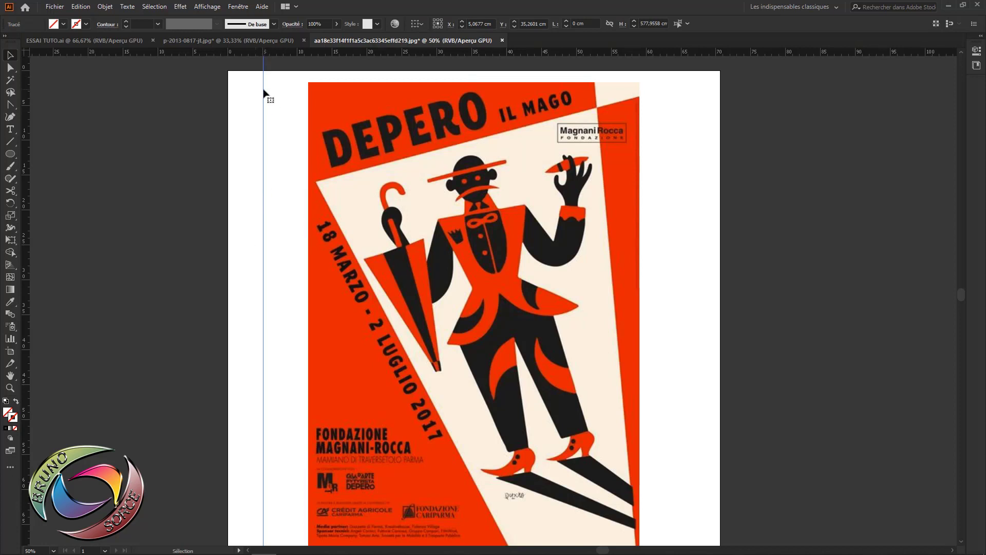
key(Delete)
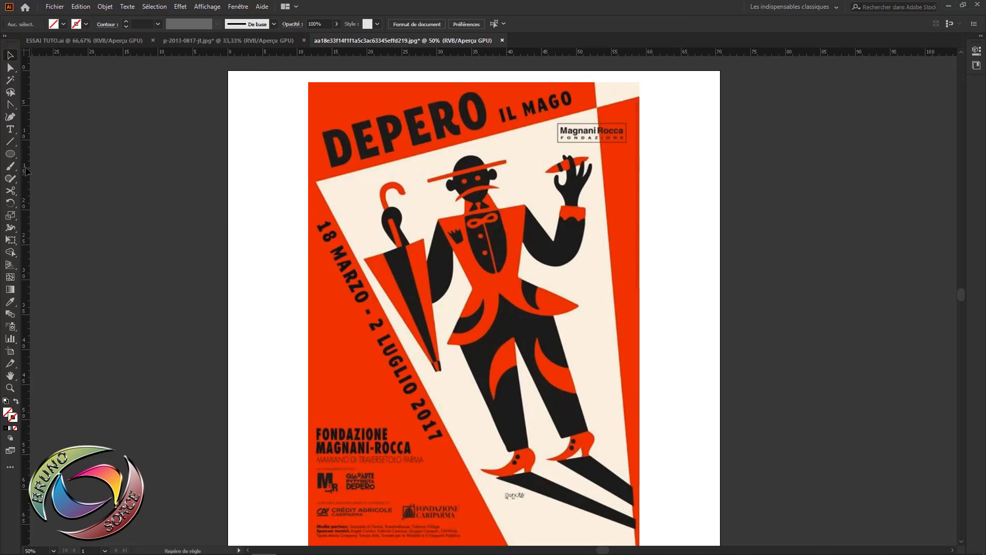
drag(215, 181, 262, 191)
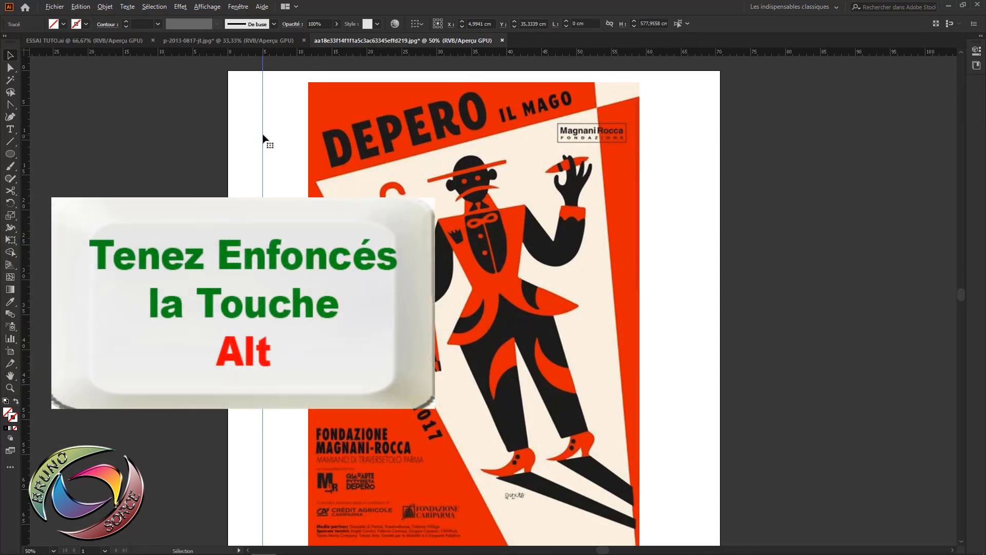
drag(263, 136, 299, 140)
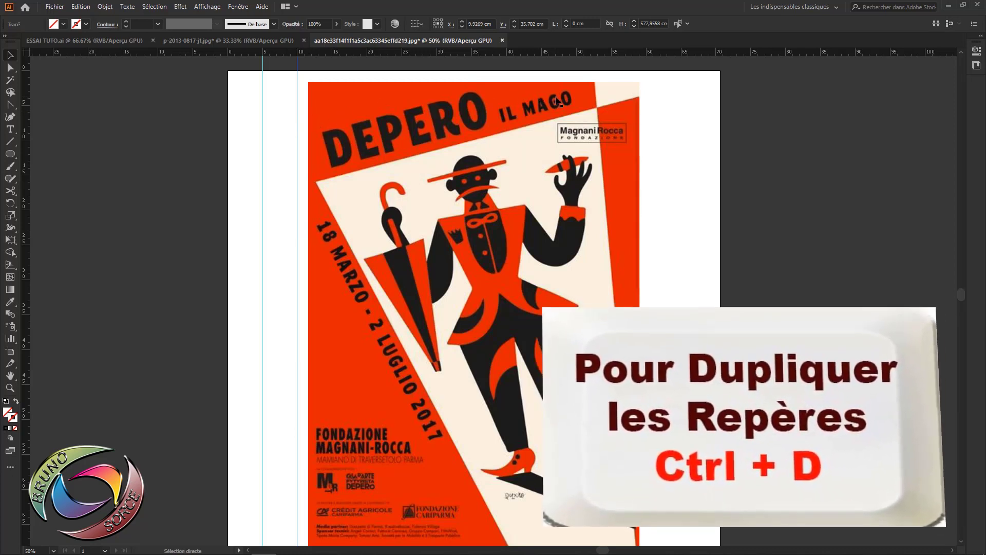
Add two more evenly spaced guide copies with Ctrl+D, then delete the rightmost guides
key(ctrl+d)
key(ctrl+d)
key(ctrl+d)
key(ctrl+d)
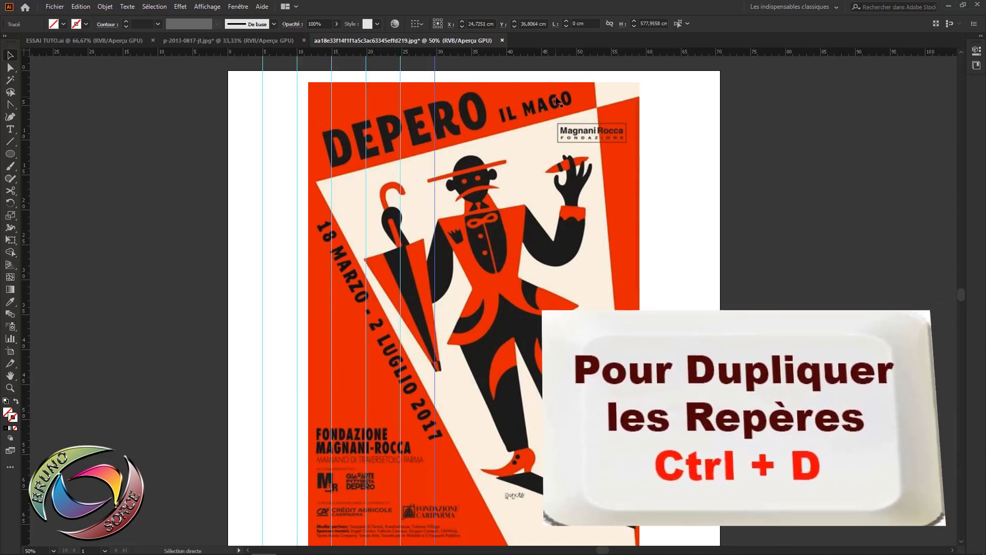
key(ctrl+d)
key(ctrl+d)
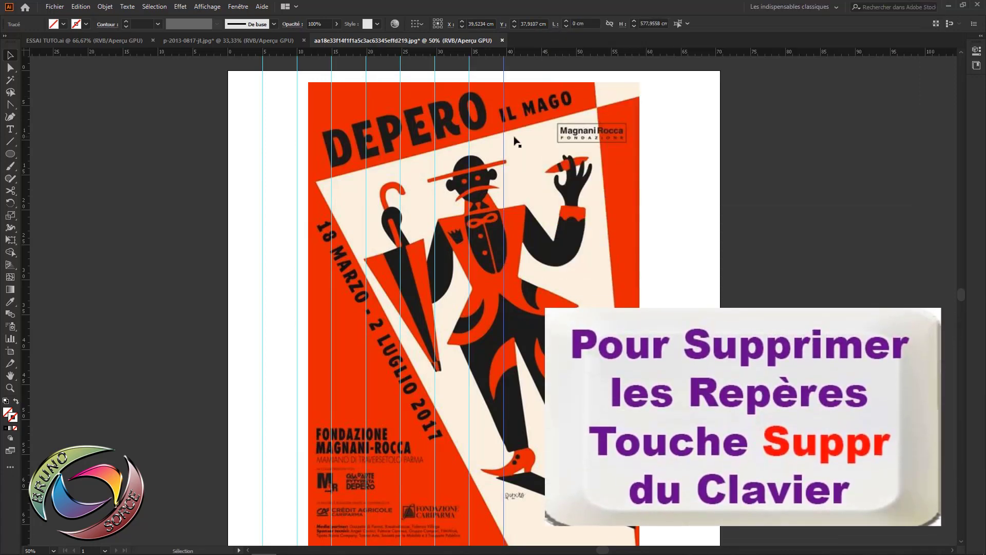
key(Delete)
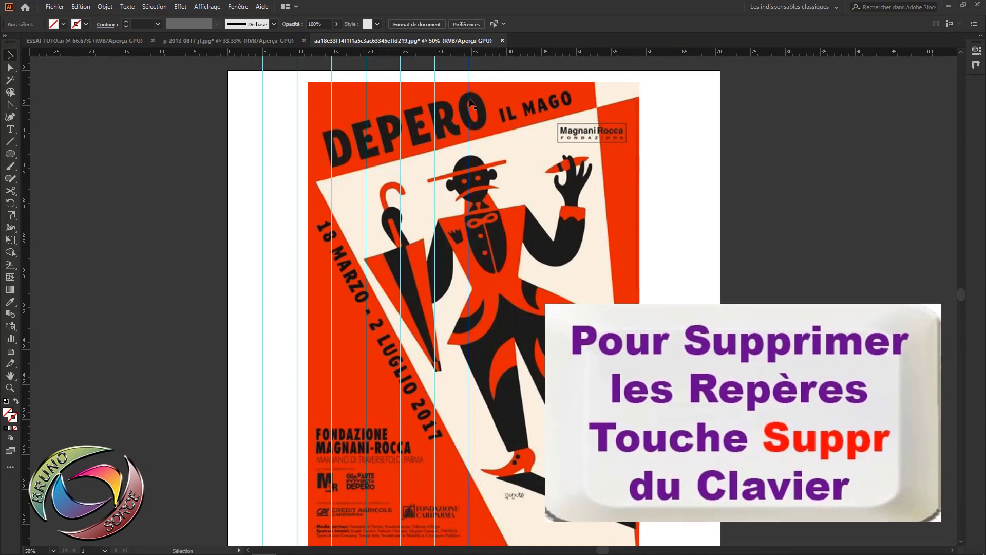
click(434, 111)
key(Delete)
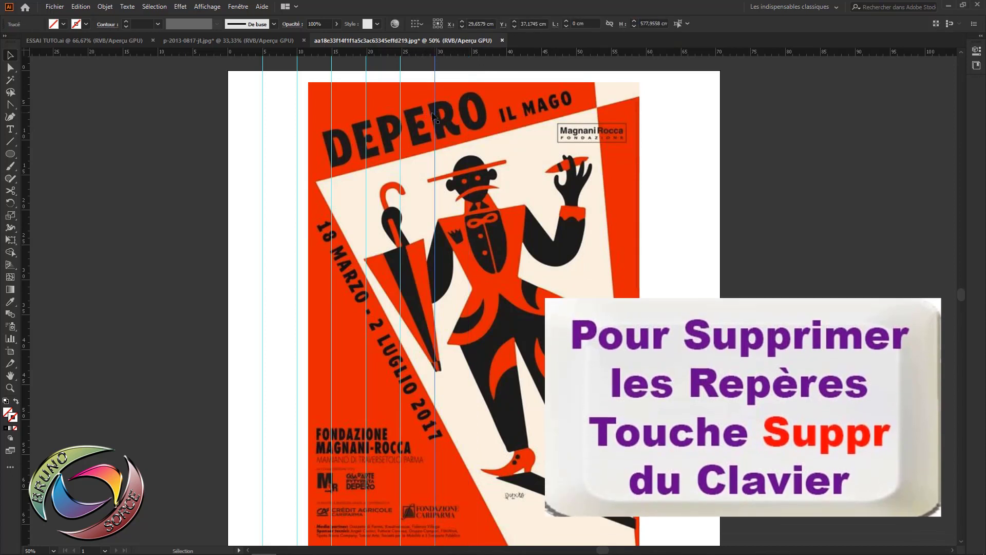
Delete the remaining vertical guides one by one until none are left
click(401, 115)
key(Delete)
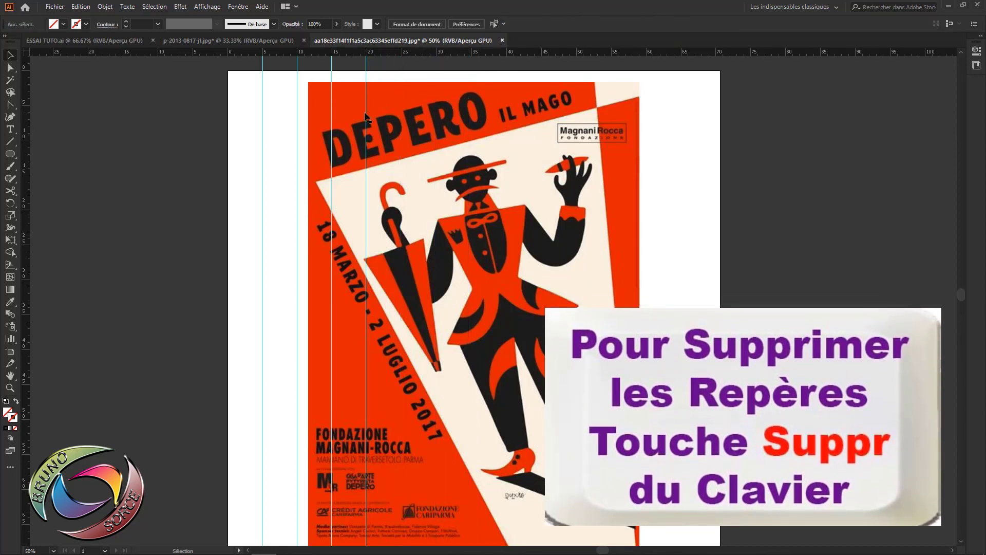
click(366, 118)
key(Delete)
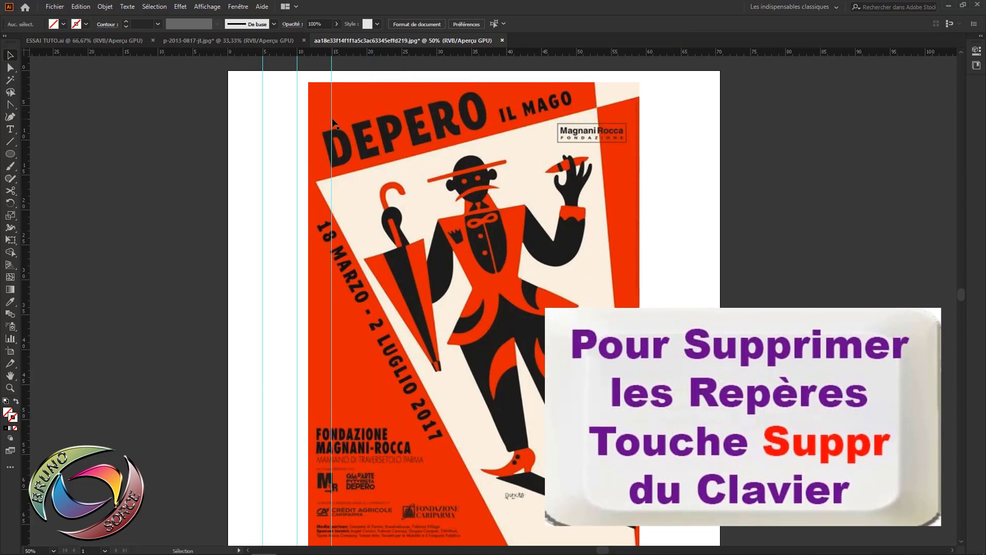
click(331, 123)
key(Delete)
click(297, 126)
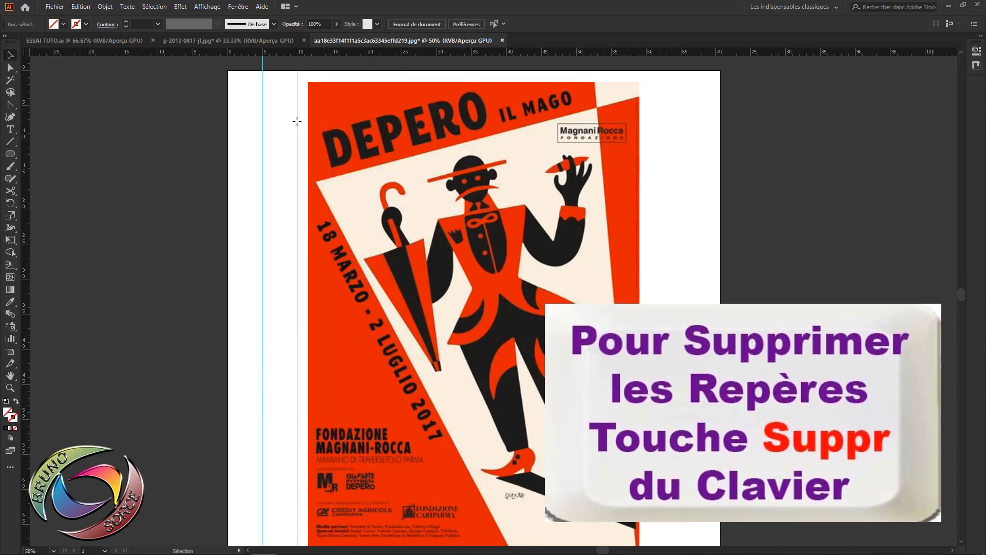
key(Delete)
click(263, 134)
key(Delete)
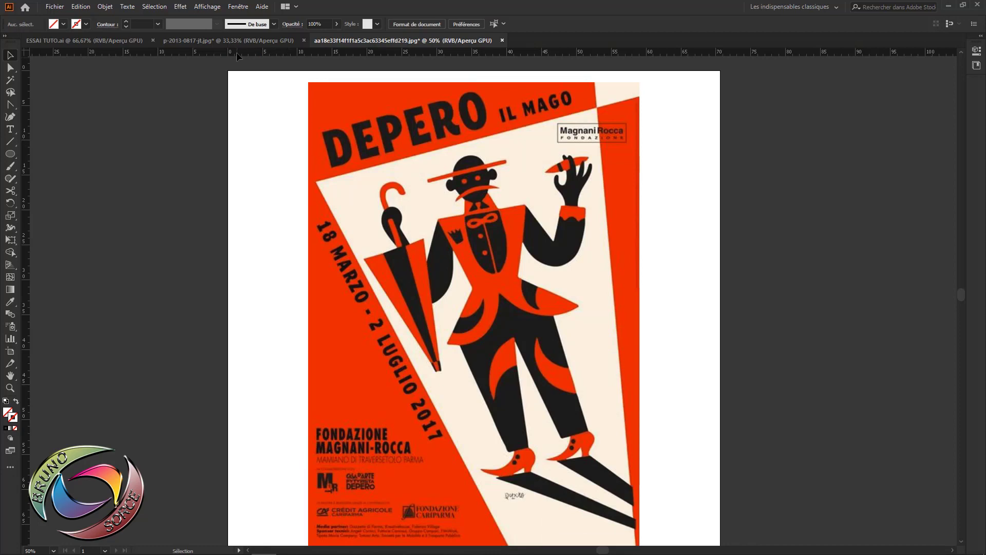
Show the Layers panel and drag one vertical guide across the Depero poster
click(238, 7)
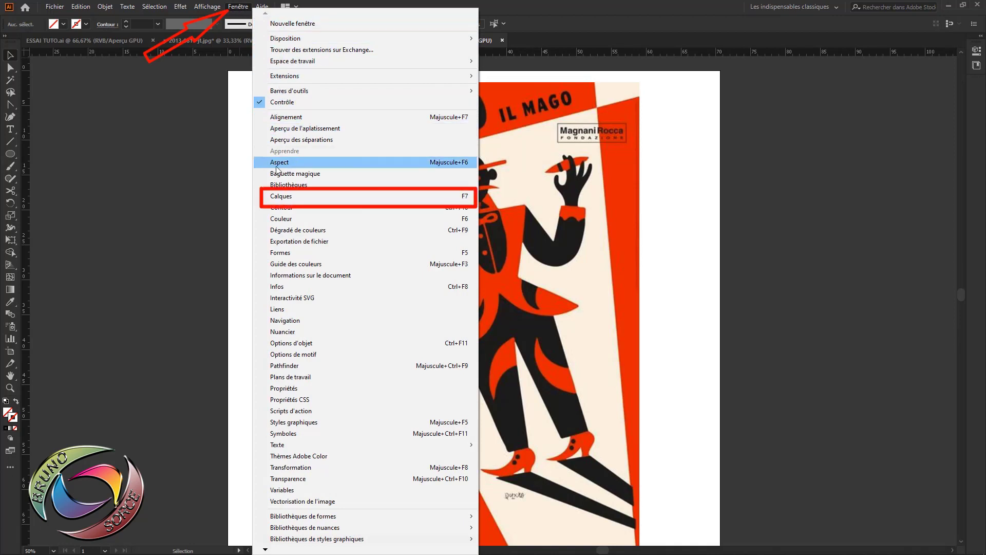
click(281, 197)
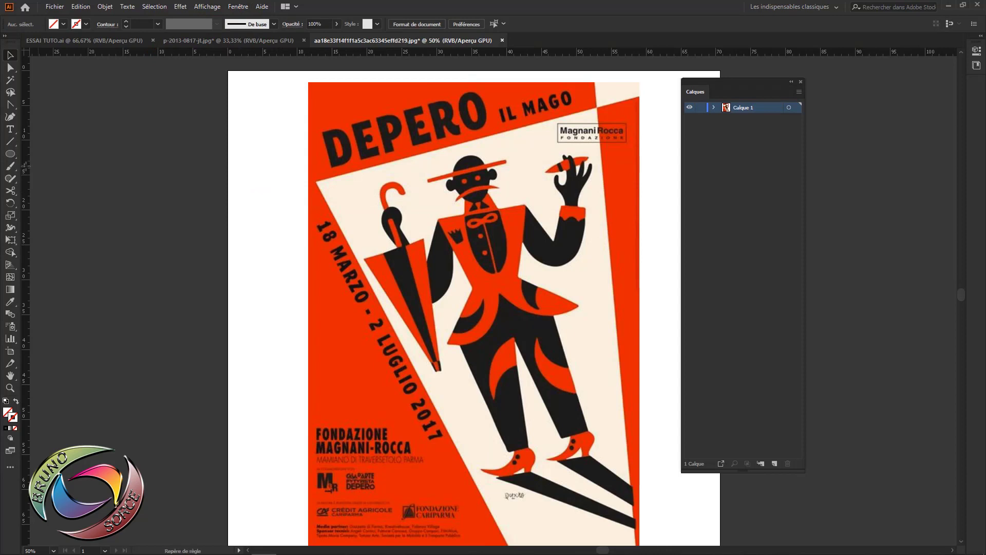
drag(24, 168, 368, 205)
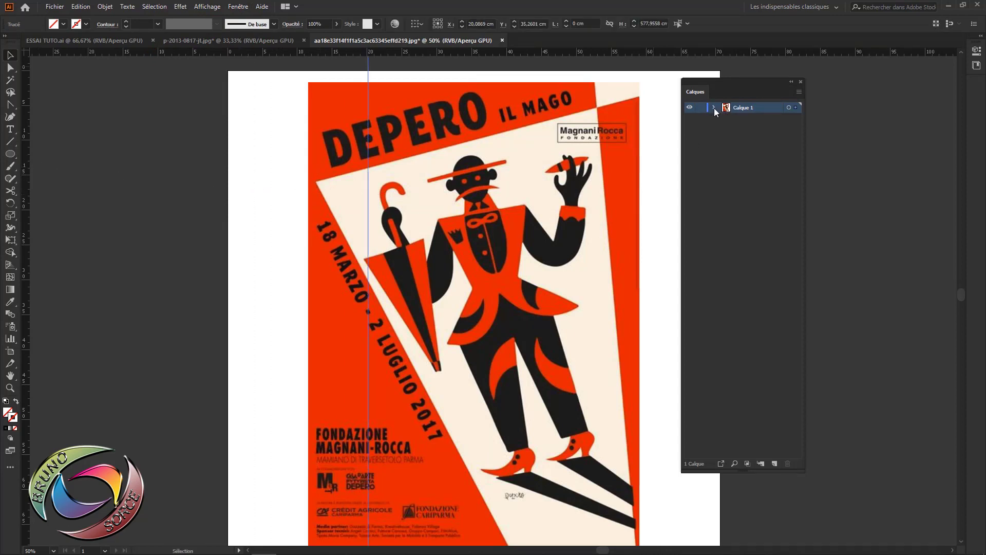
Toggle the guides sublayer's visibility inside Calque 1, then lock Calque 1
click(713, 108)
click(690, 120)
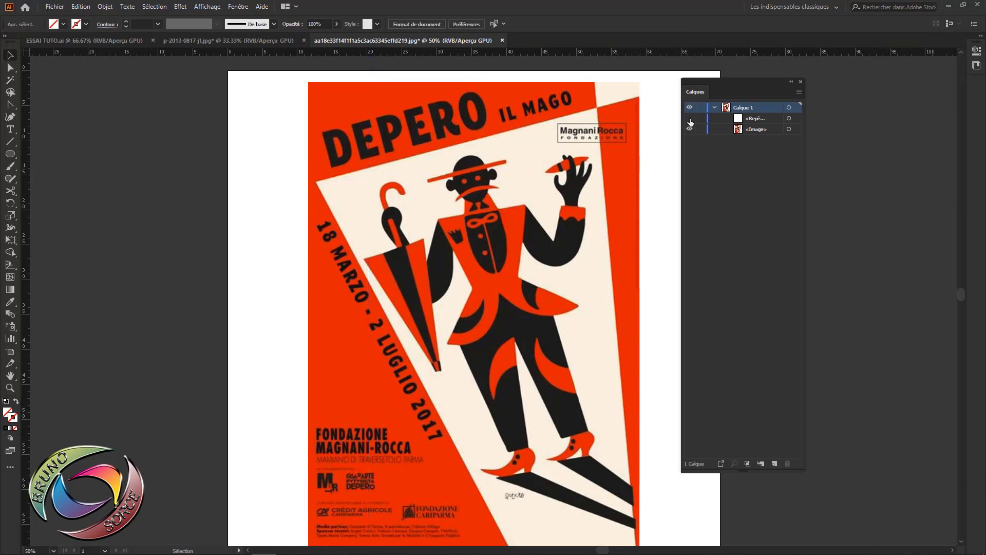
click(690, 119)
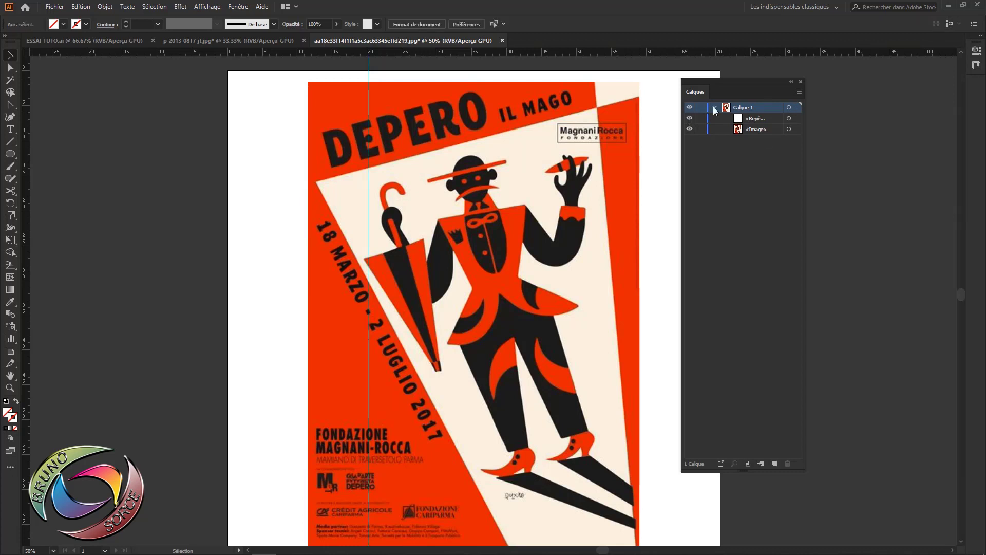
click(715, 109)
click(714, 107)
click(714, 107)
click(701, 108)
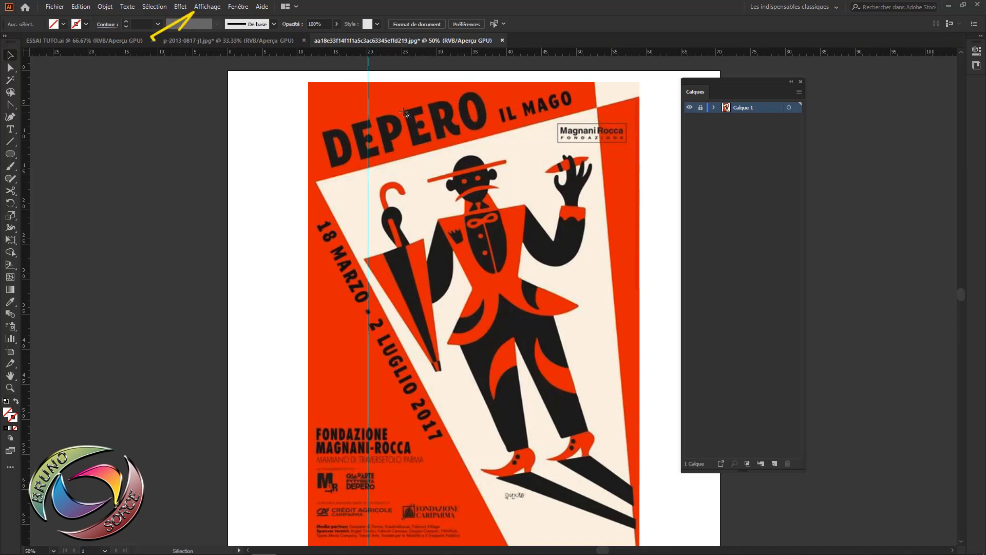
Lock the guides, add and delete a test Calque 2 layer, and expand Calque 1
click(201, 8)
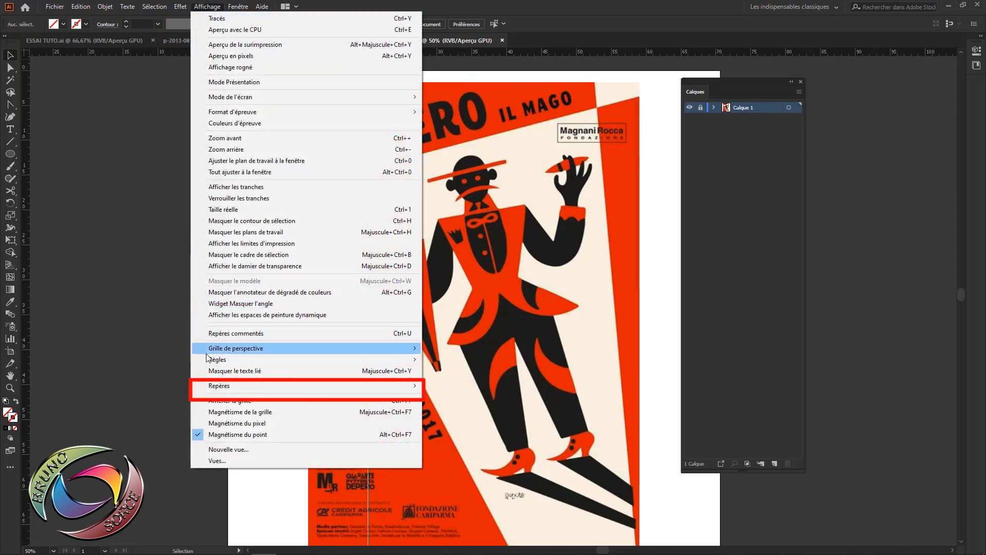
mouse_move(306, 385)
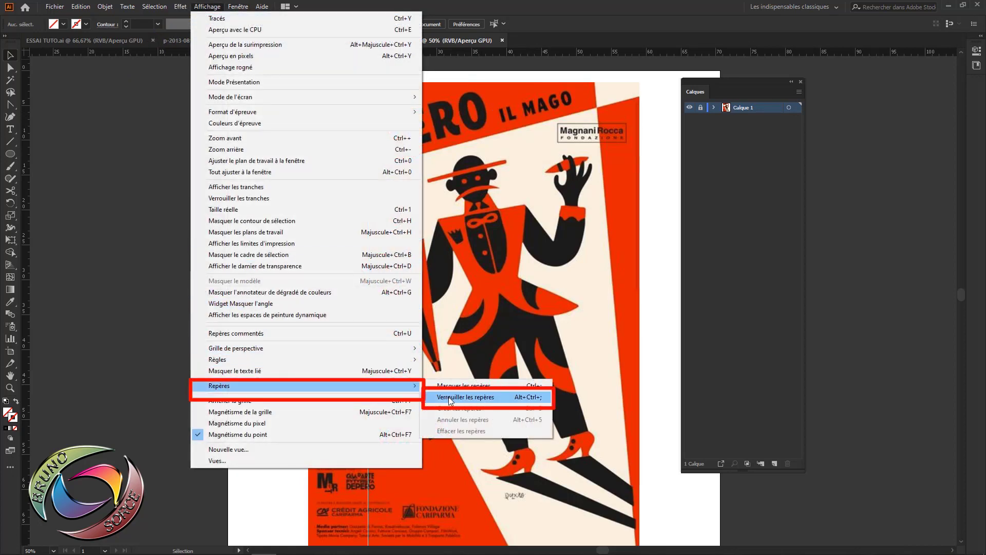
click(451, 399)
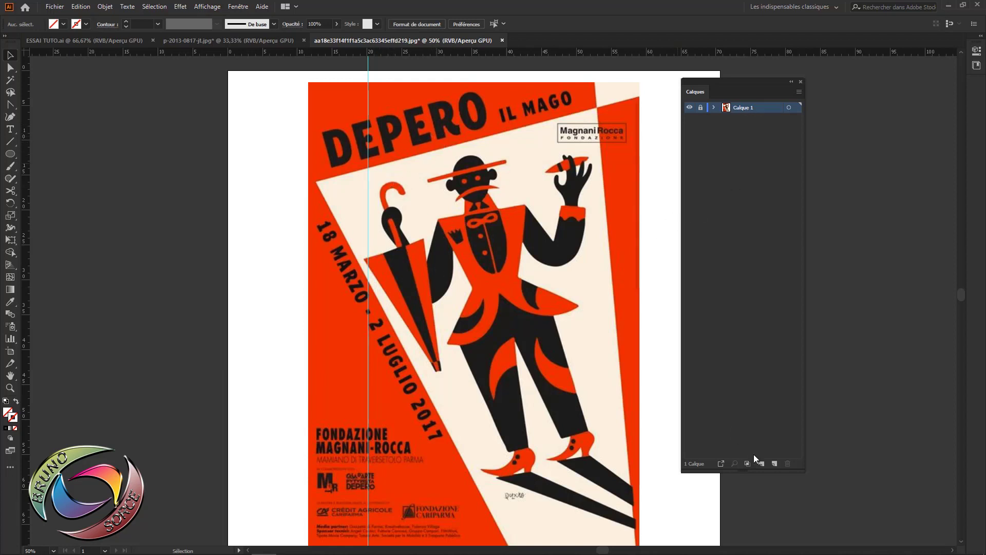
click(775, 463)
click(789, 464)
click(714, 107)
Collapse and unlock Calque 1, select the poster image and zoom in to 100%
click(714, 108)
click(700, 108)
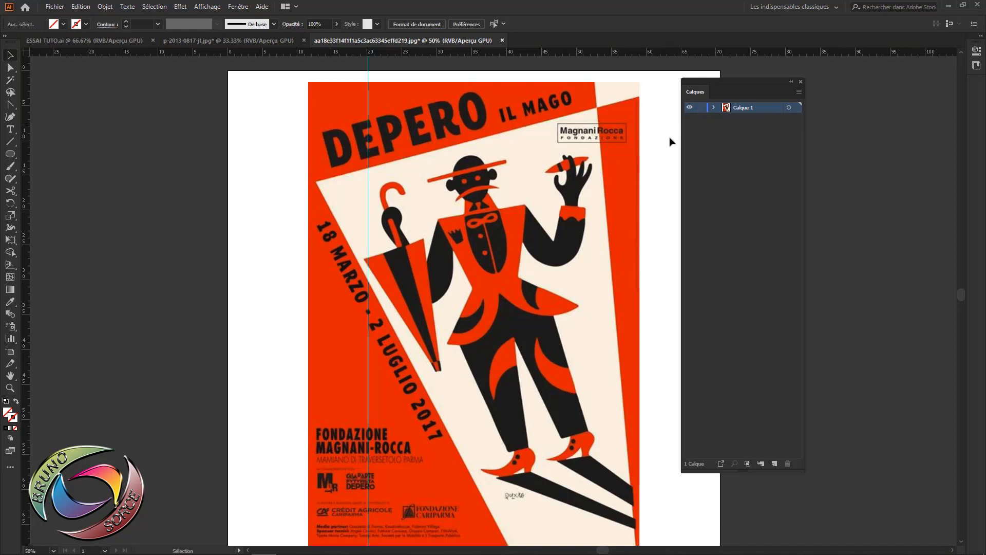
click(368, 174)
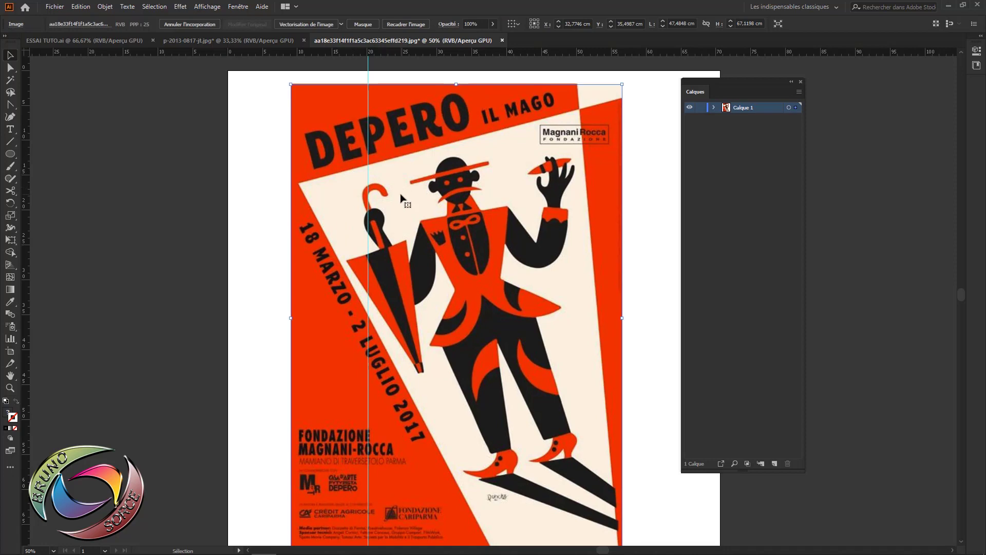
key(ctrl+1)
key(ctrl+shift+a)
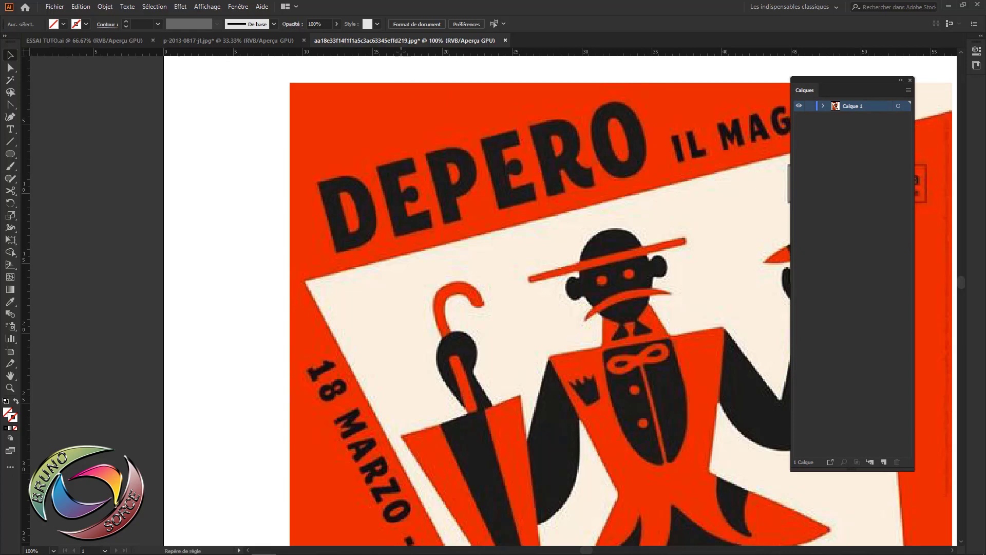
Drag a horizontal guide across the poster at the level of the figure's hat
mouse_move(401, 53)
mouse_down()
mouse_move(399, 258)
mouse_move(349, 257)
mouse_up()
scroll(341, 259, up, 2)
scroll(498, 276, down, 2)
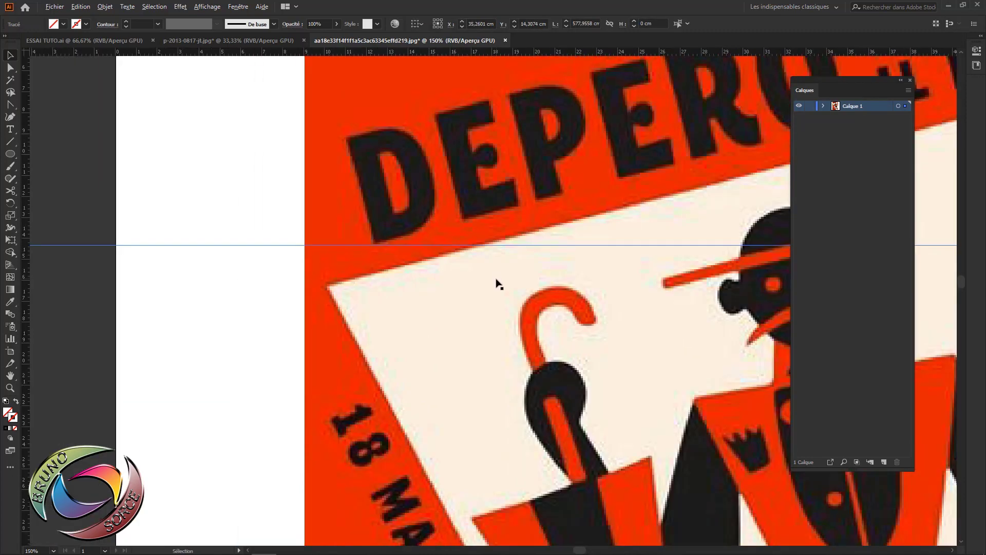
scroll(641, 289, up, 1)
scroll(460, 308, down, 1)
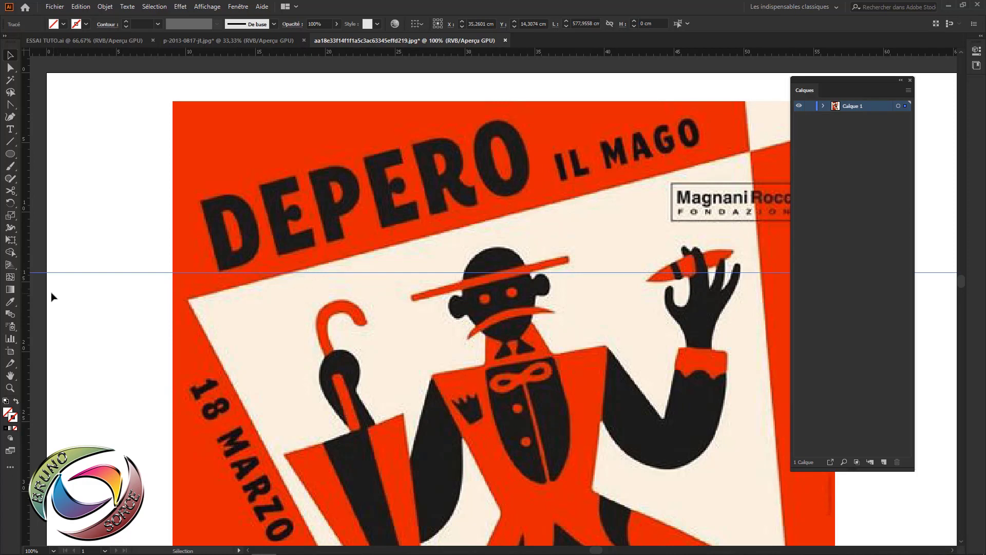
Choose the Rotation tool and zoom and pan to frame the poster around the guide
click(11, 204)
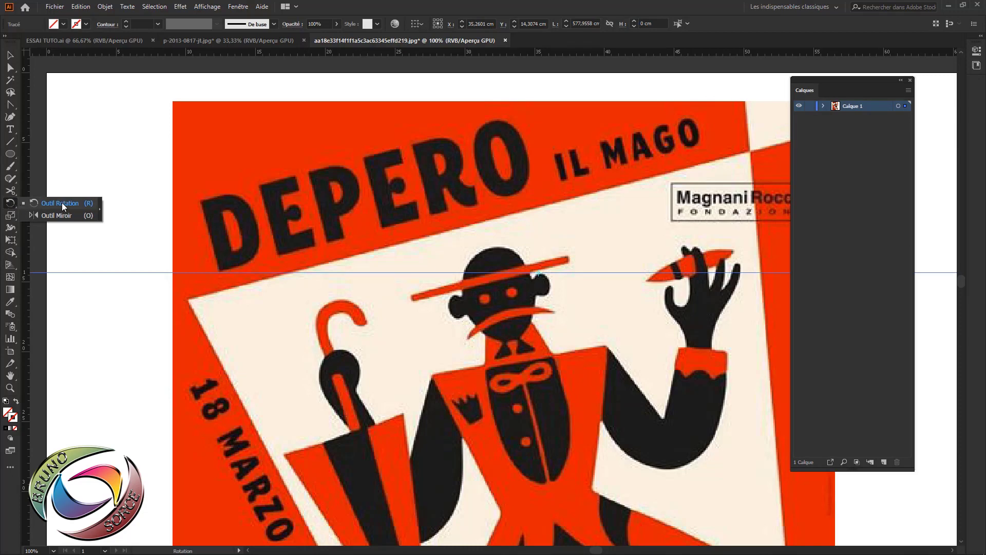
click(62, 203)
key(ctrl+plus)
key(ctrl+plus)
key(ctrl+plus)
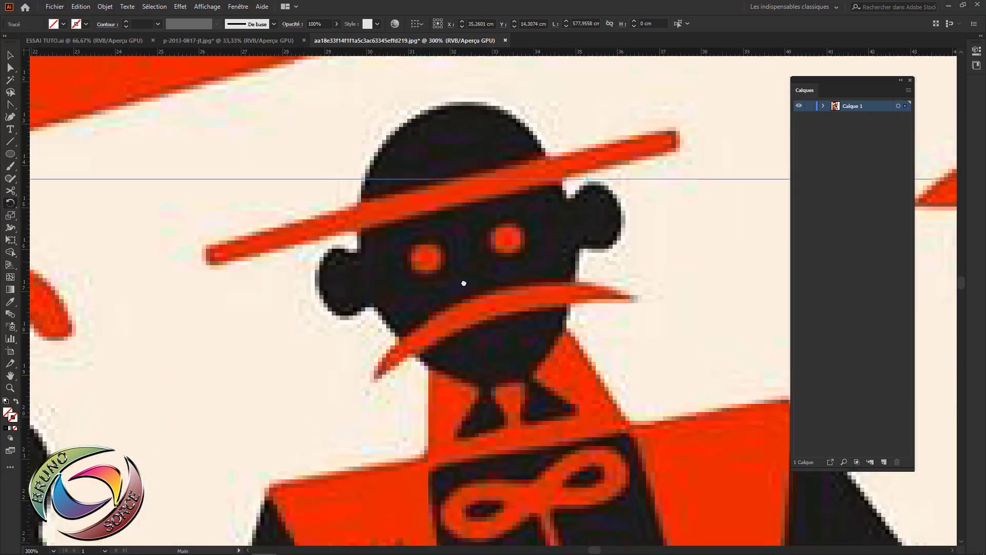
drag(464, 283, 235, 358)
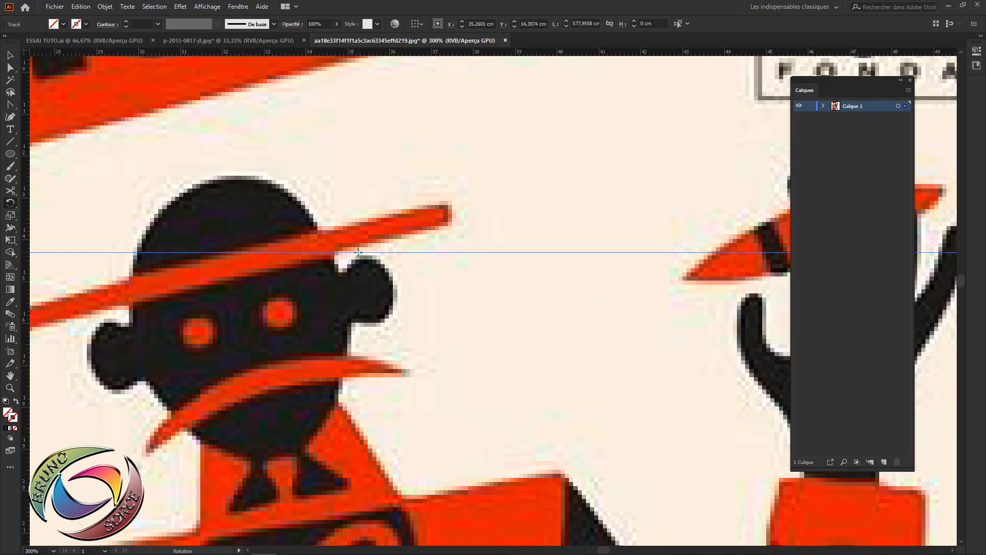
key(ctrl+minus)
key(ctrl+minus)
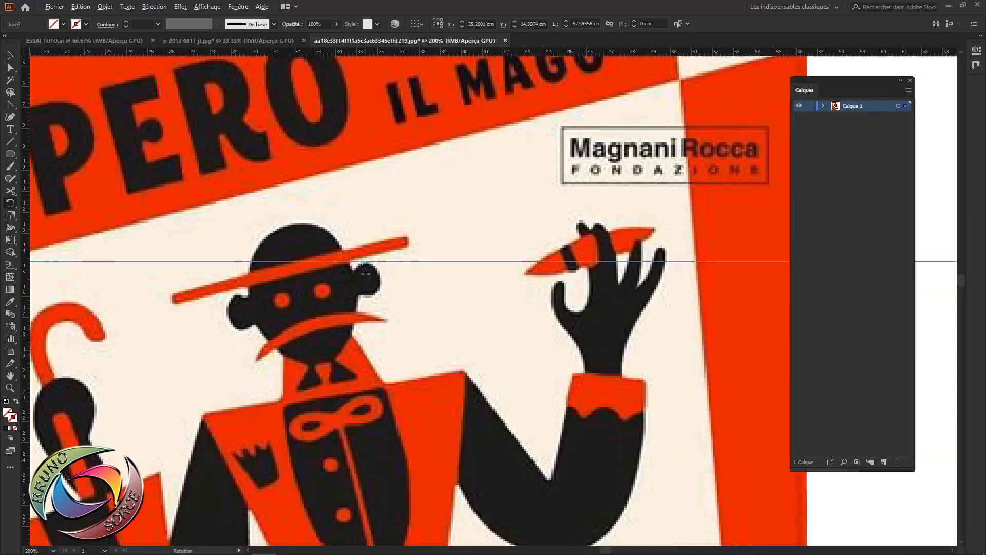
key(ctrl+minus)
drag(364, 280, 497, 224)
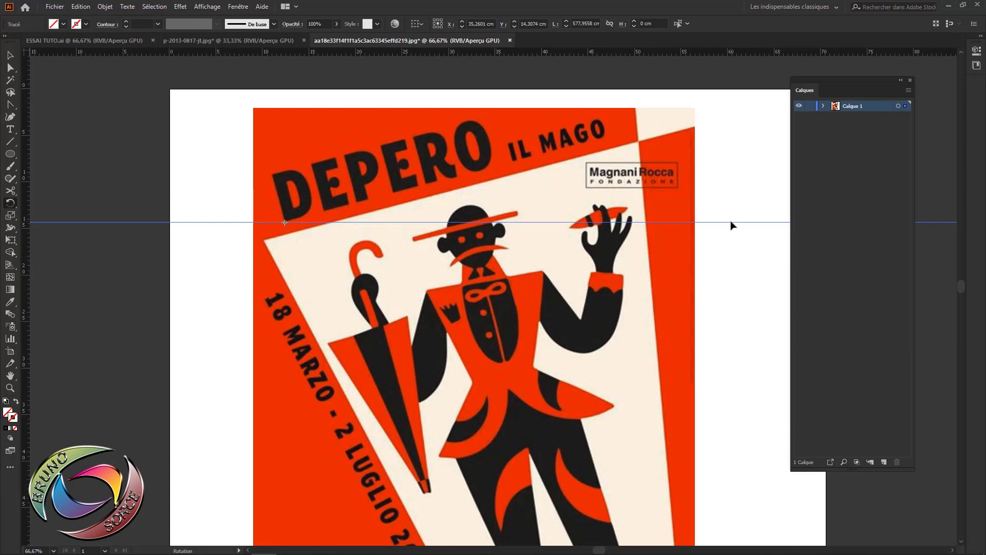
Rotate the horizontal guide to match the slant of the DEPERO banner
drag(732, 225, 687, 114)
drag(496, 130, 525, 129)
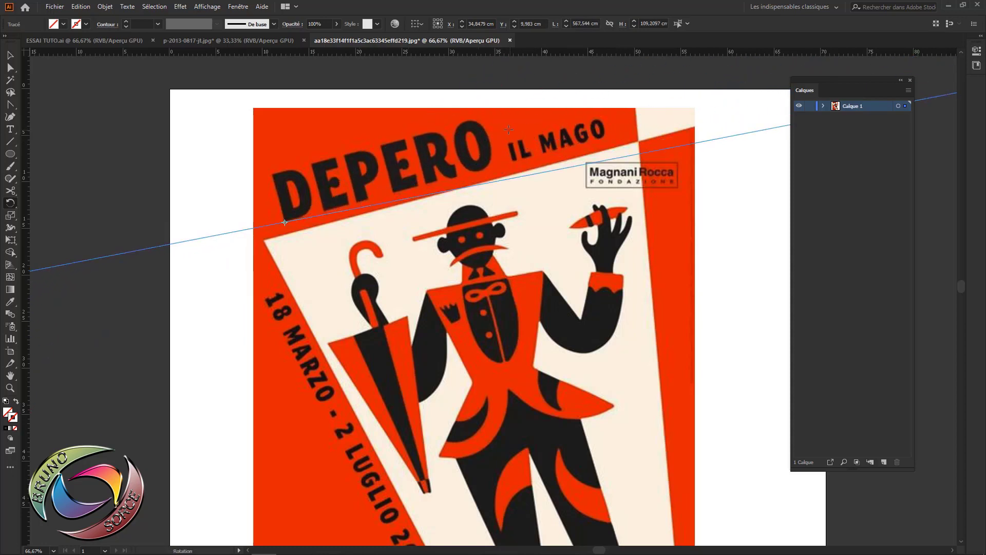
mouse_move(525, 130)
mouse_down()
mouse_move(625, 127)
mouse_move(602, 69)
mouse_up()
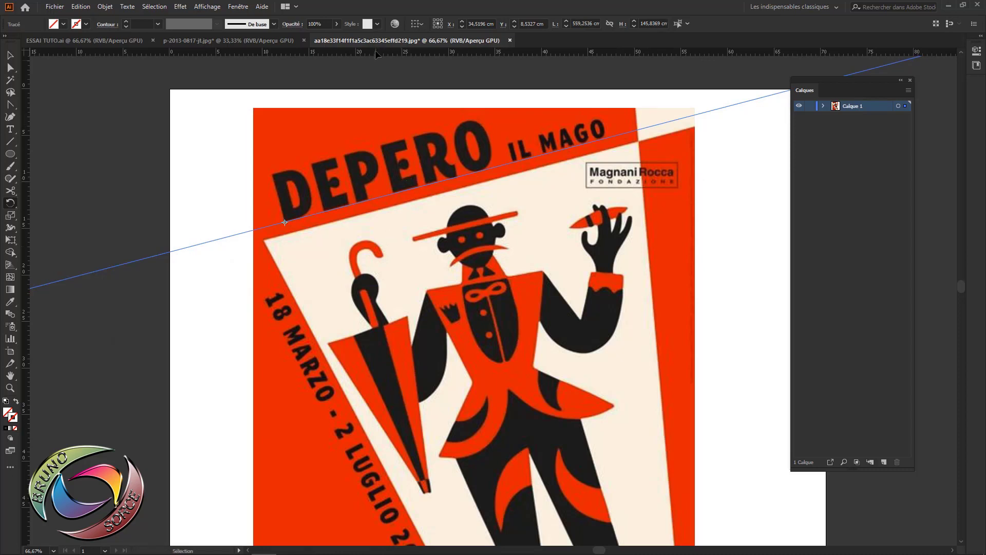
Add a second guide, pivot it at the D's left edge and tilt it to the banner's top
drag(375, 54, 357, 174)
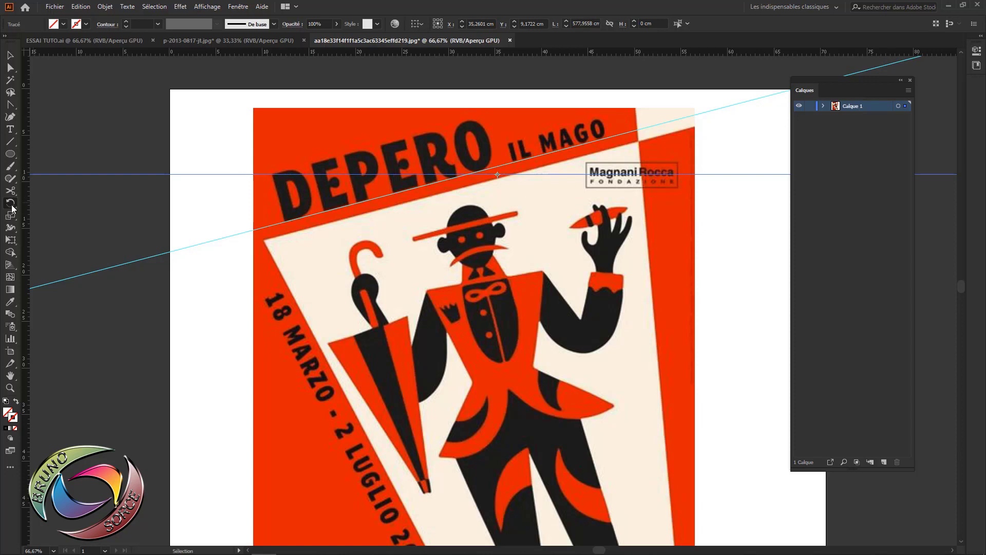
drag(13, 209, 54, 206)
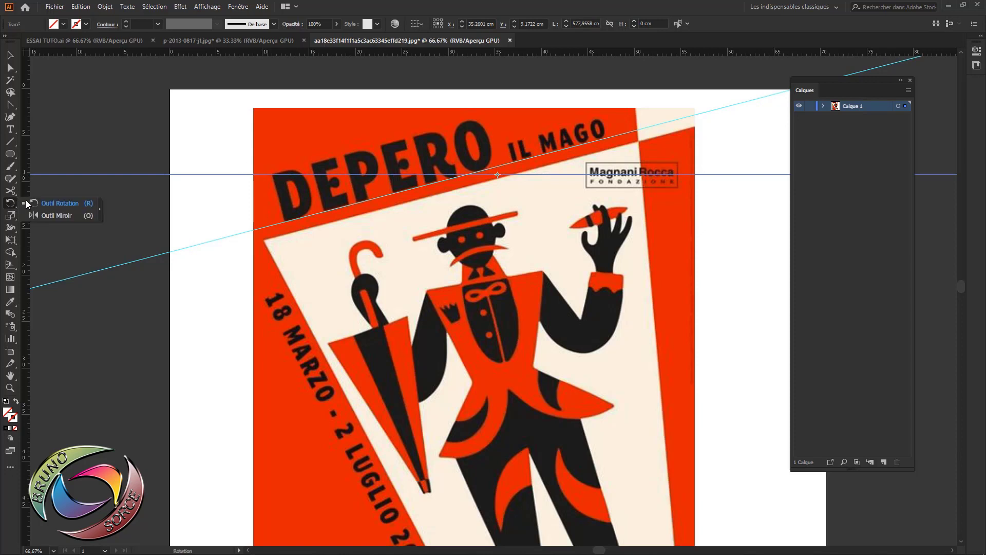
click(54, 205)
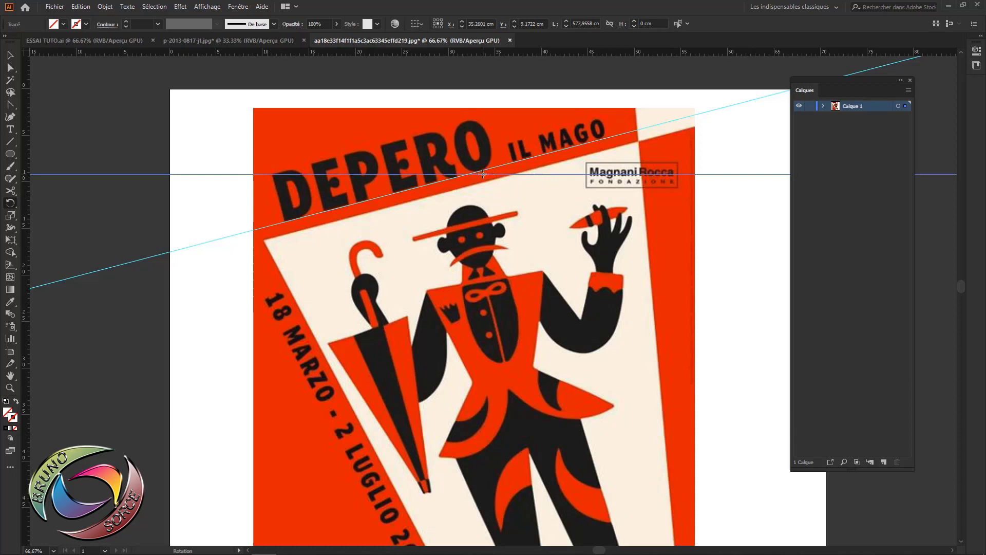
drag(307, 176, 273, 173)
drag(418, 143, 353, 132)
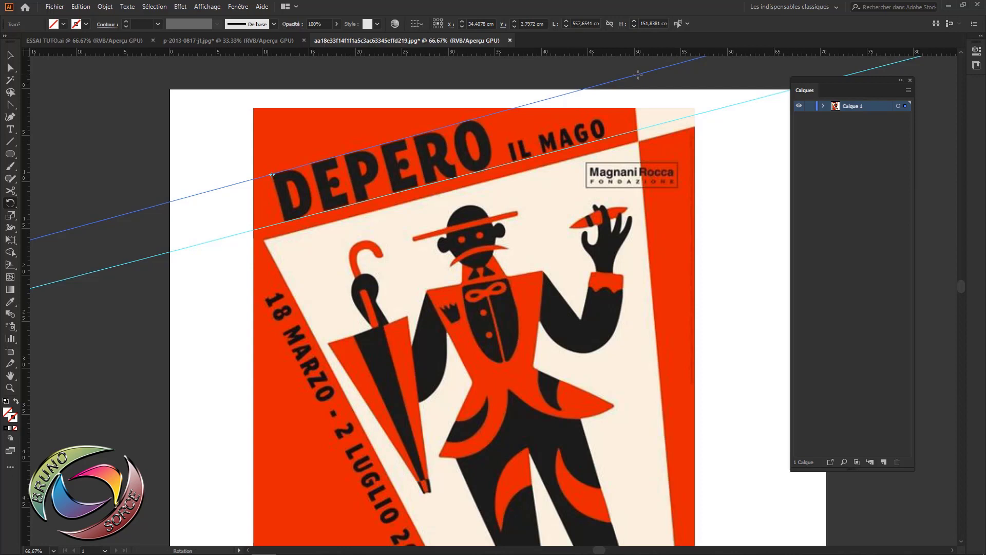
mouse_move(638, 75)
mouse_down()
mouse_move(632, 128)
mouse_move(624, 79)
mouse_up()
Deselect the rotated guide and add one vertical and one horizontal guide over the poster
click(810, 108)
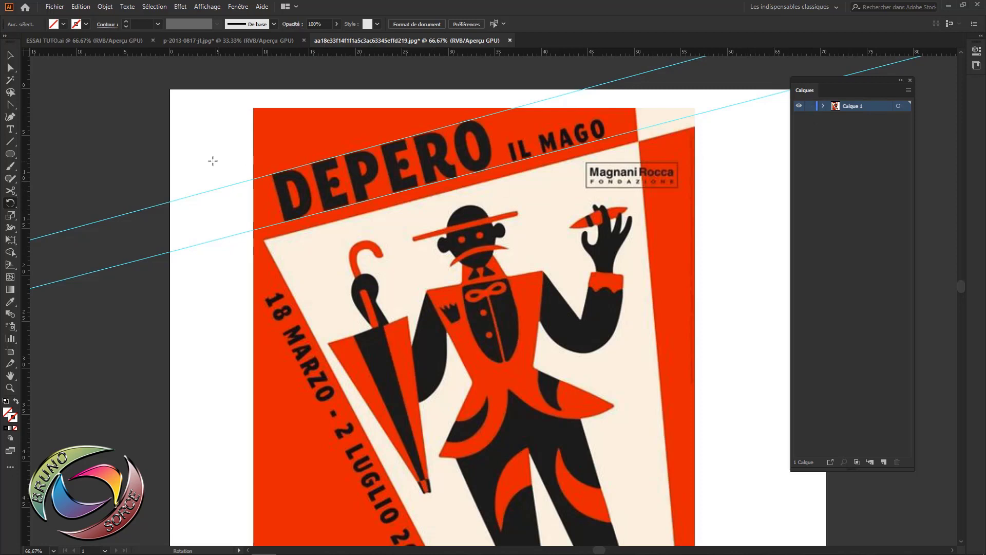
drag(24, 163, 323, 416)
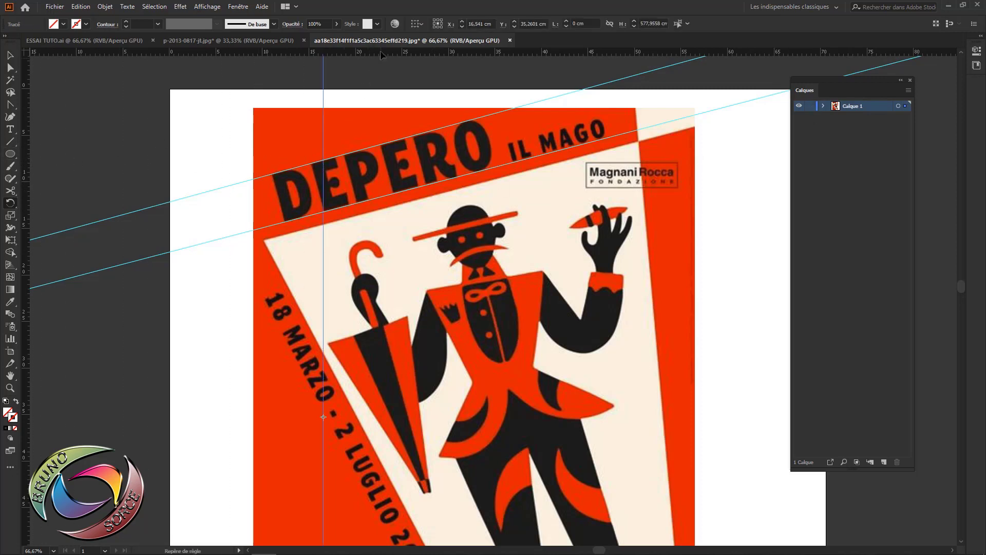
drag(380, 52, 341, 134)
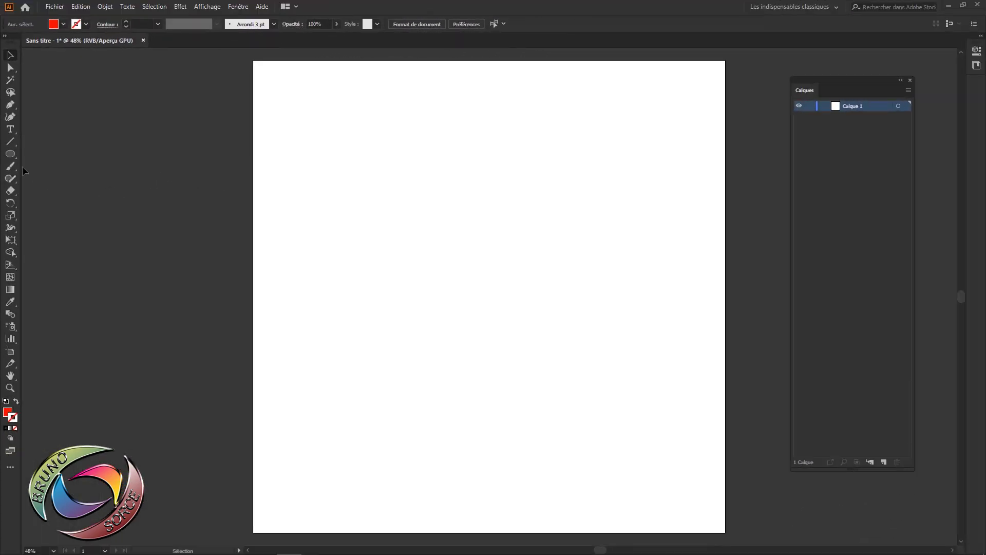
Draw a red-filled circle about 872 pixels across in the middle of the artboard
drag(11, 154, 62, 185)
drag(382, 189, 588, 394)
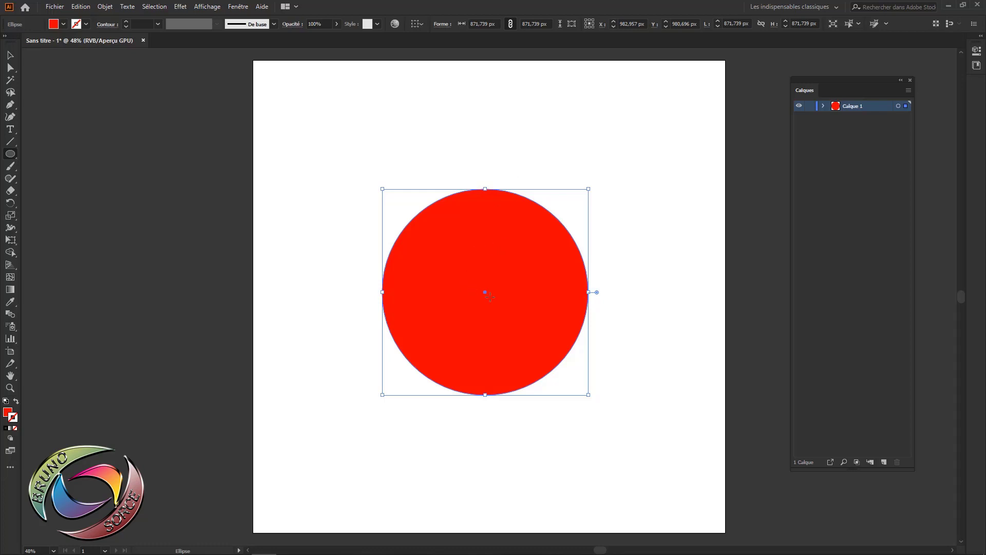
click(81, 7)
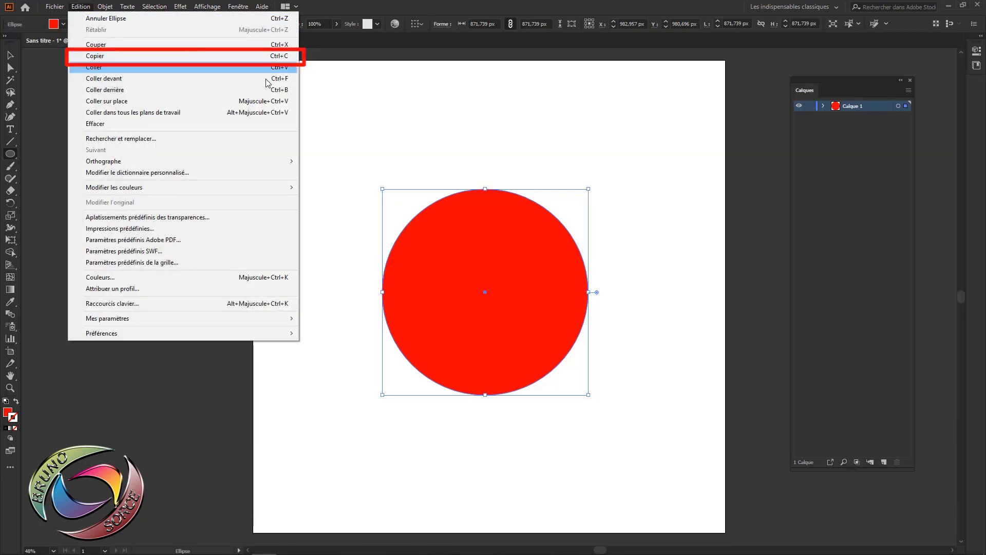
click(94, 57)
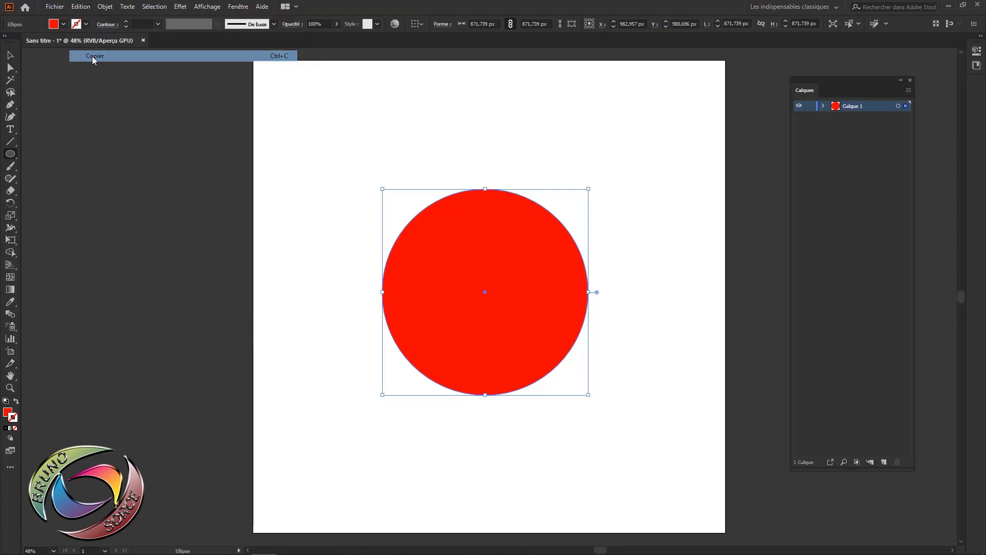
click(82, 10)
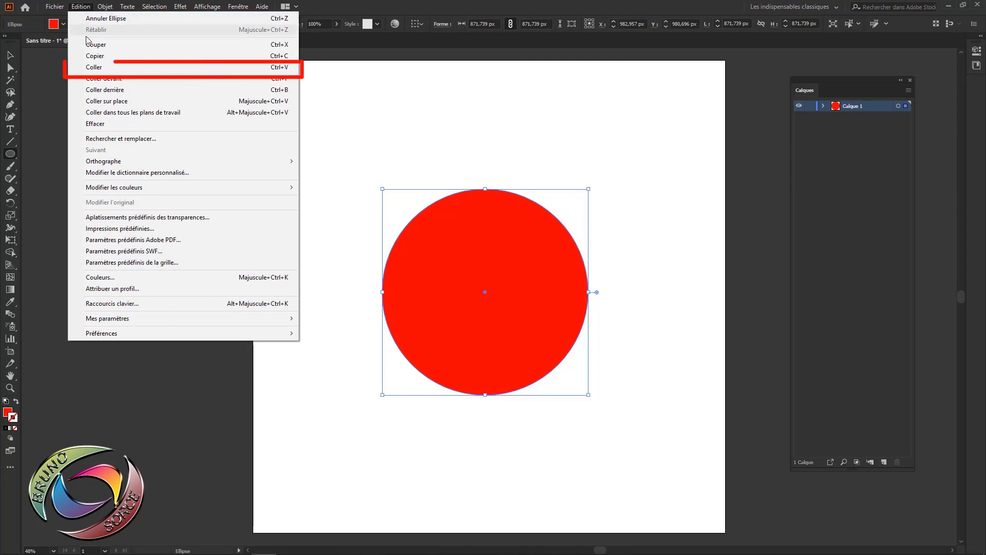
click(91, 69)
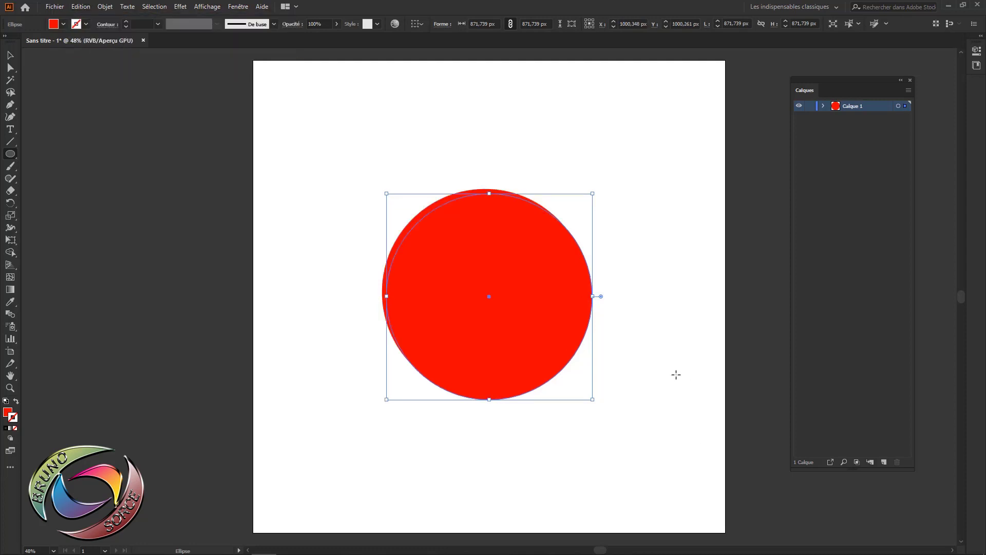
key(v)
mouse_move(476, 250)
mouse_down()
mouse_move(609, 195)
mouse_move(397, 138)
mouse_move(575, 254)
mouse_up()
key(Delete)
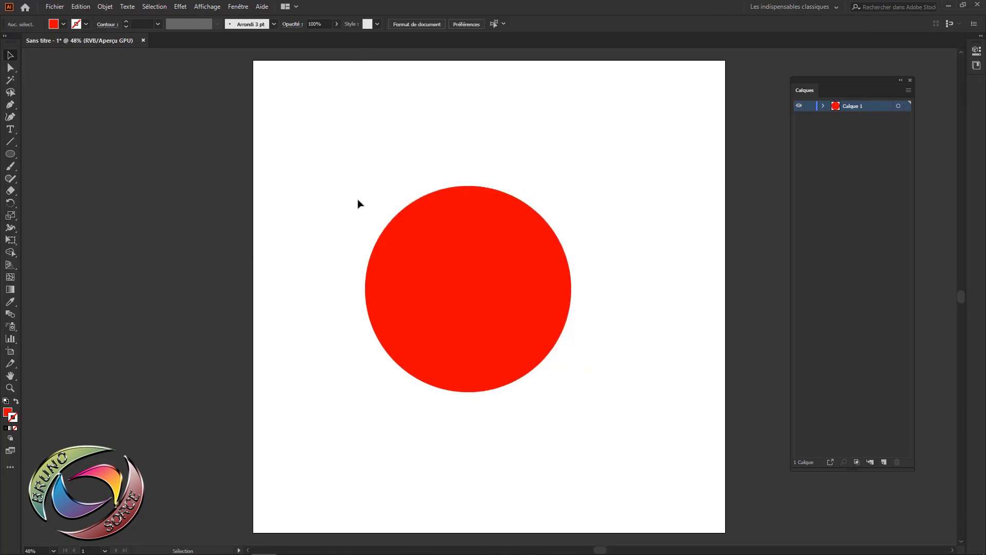
Copy the red circle and paste a copy exactly over it with Coller sur place
click(412, 325)
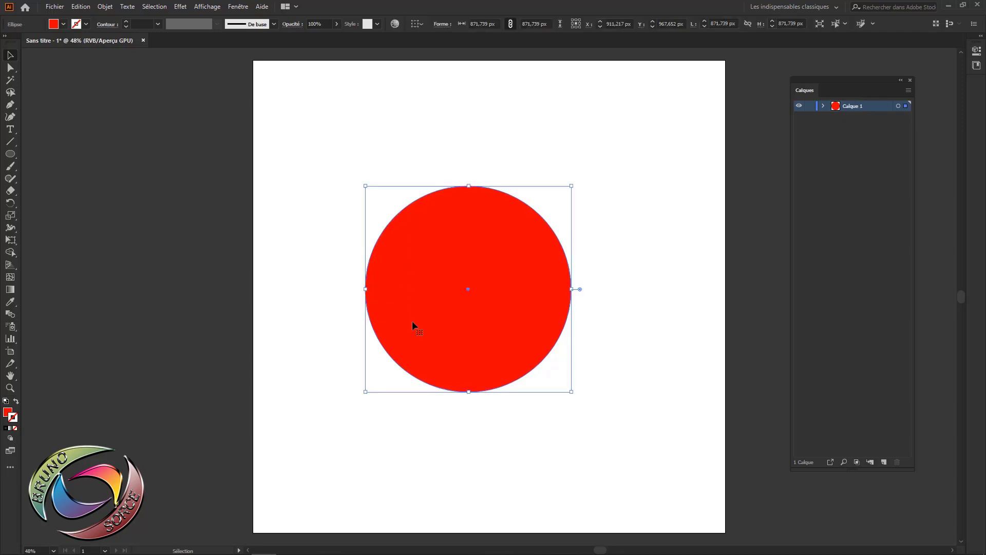
key(ctrl+c)
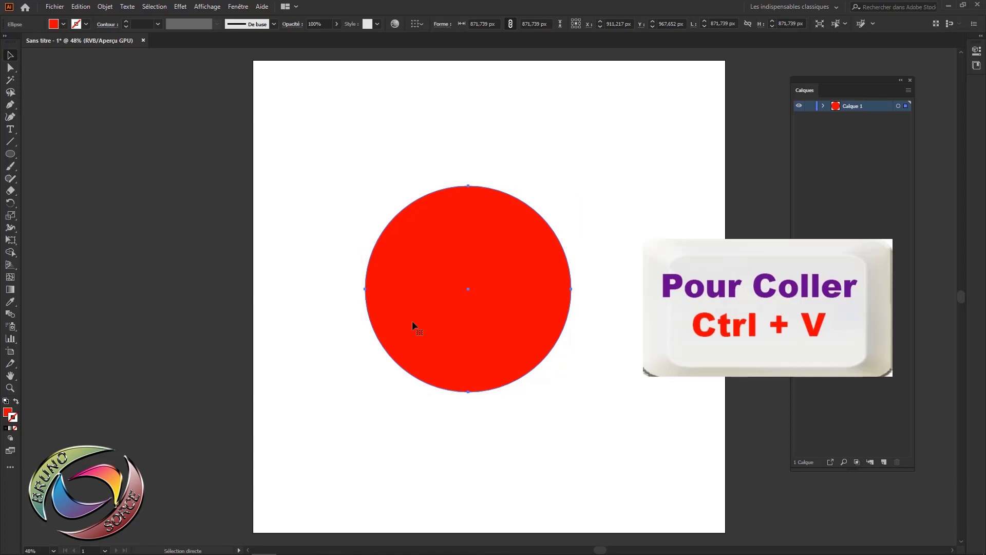
key(ctrl+v)
key(v)
mouse_move(488, 279)
mouse_down()
mouse_move(599, 245)
mouse_move(464, 261)
mouse_up()
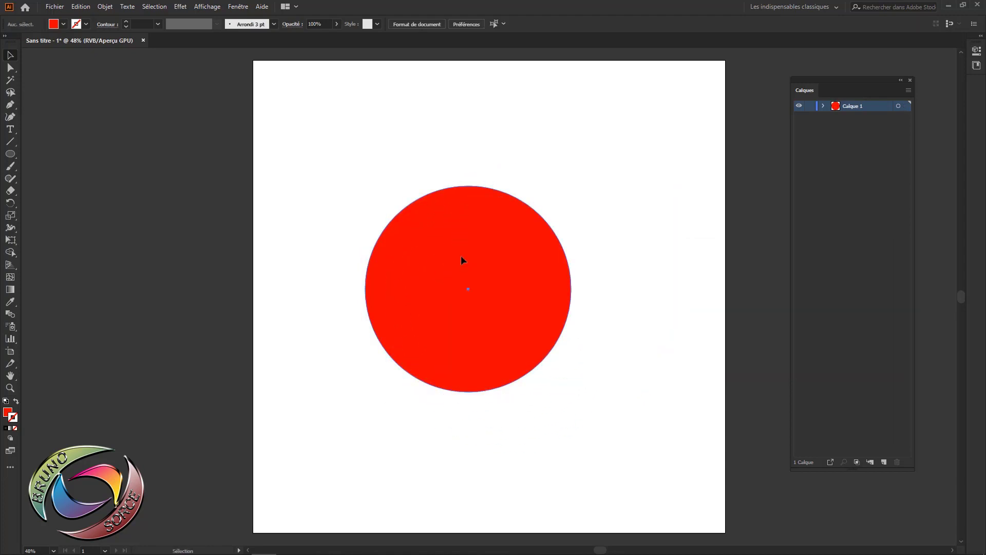
click(462, 260)
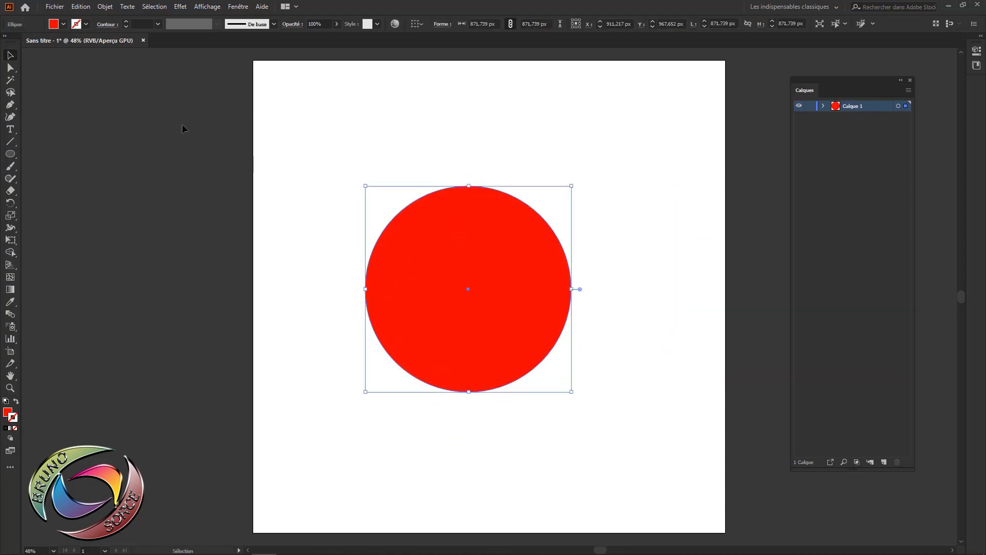
click(81, 7)
click(94, 55)
click(81, 7)
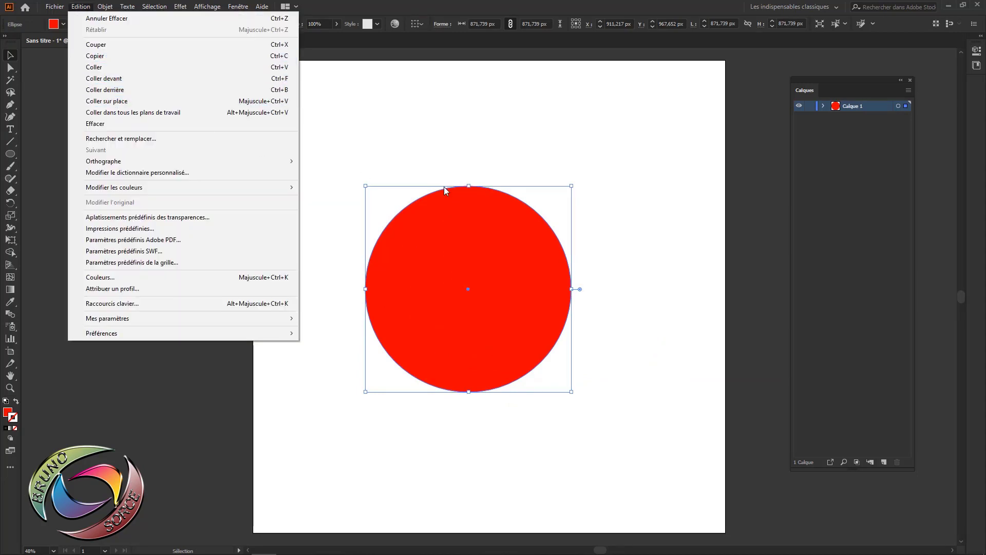
click(102, 102)
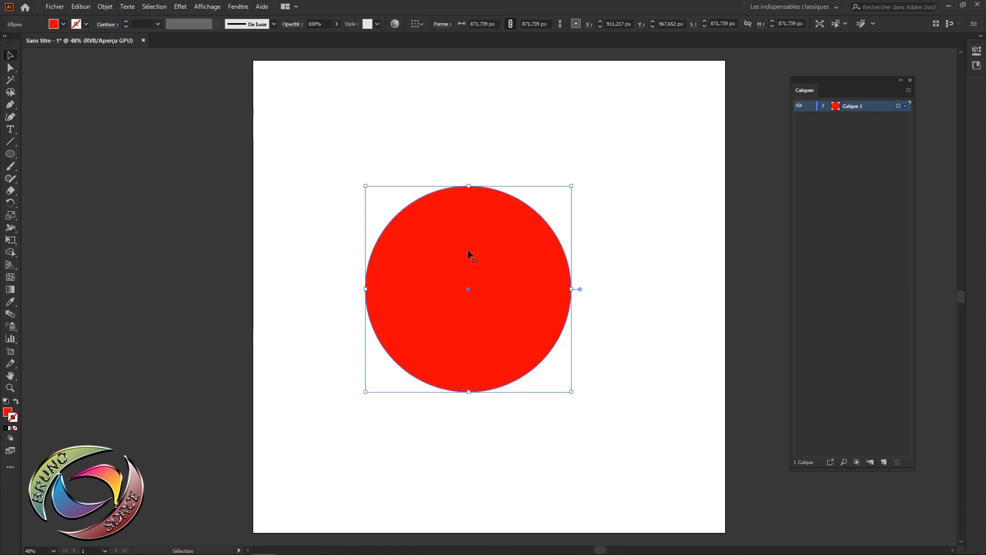
Fill the copy with blue and shrink it from the centre to about 459 pixels
click(55, 24)
click(64, 40)
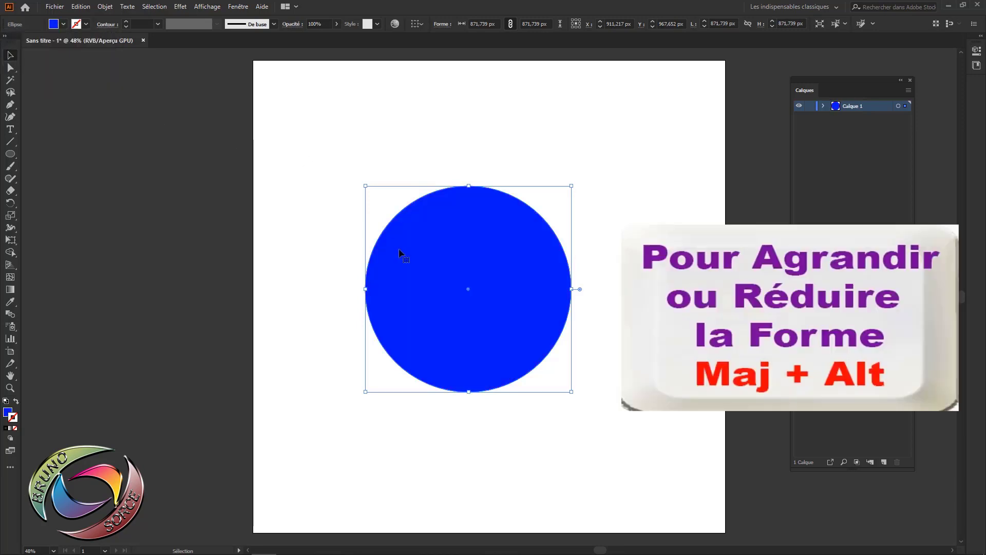
key(shift)
drag(572, 186, 554, 210)
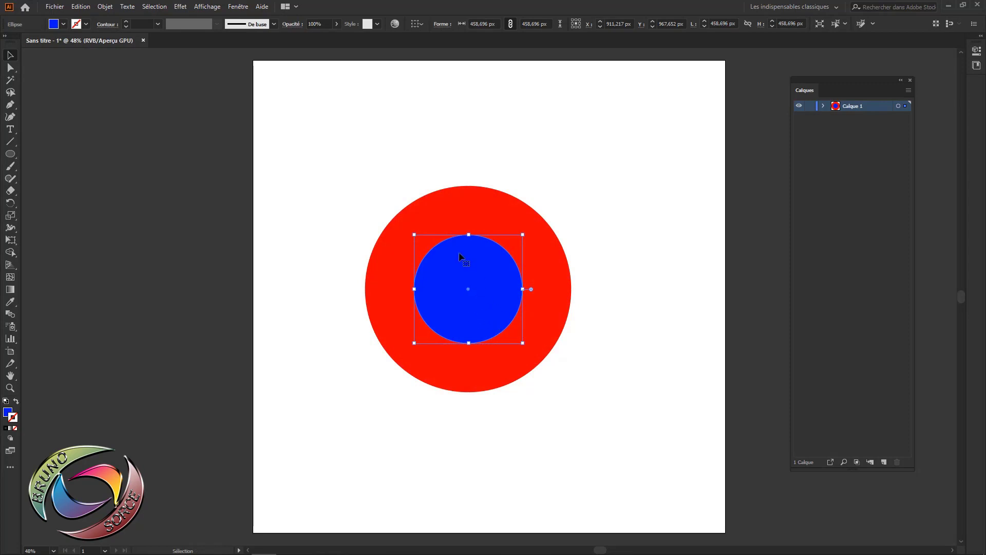
click(620, 358)
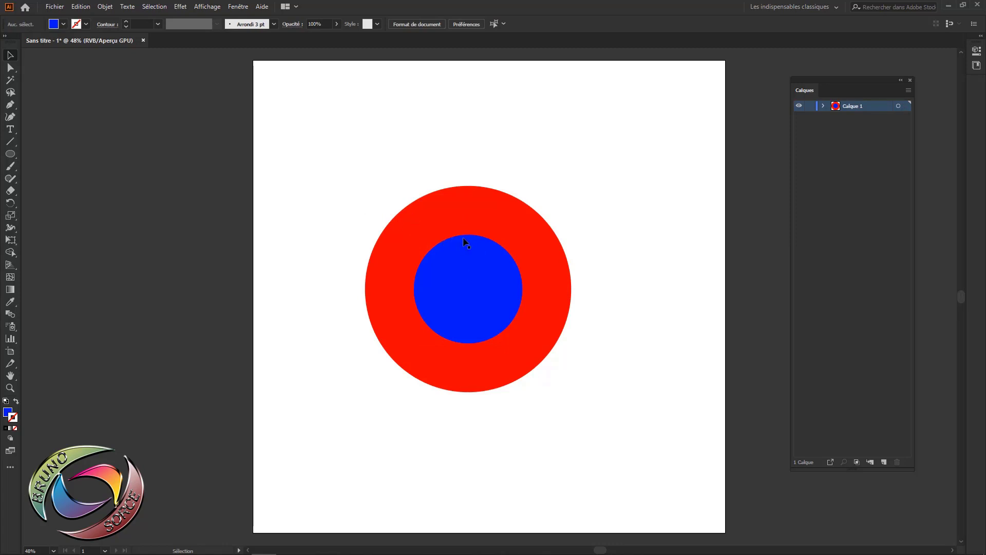
Select both circles and apply Pathfinder Soustraction to cut the blue circle from the red
mouse_move(388, 192)
mouse_down()
mouse_move(459, 285)
mouse_move(514, 406)
mouse_up()
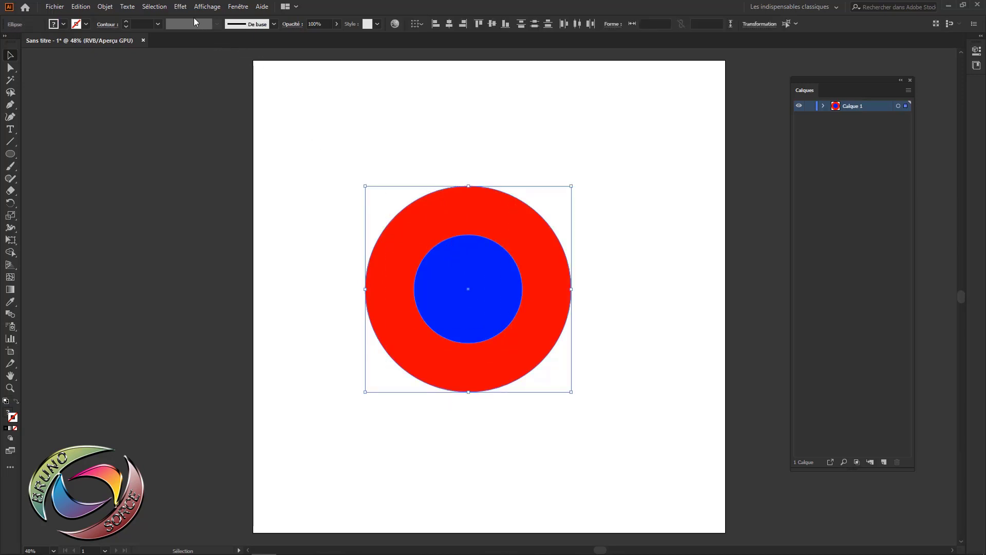
click(237, 7)
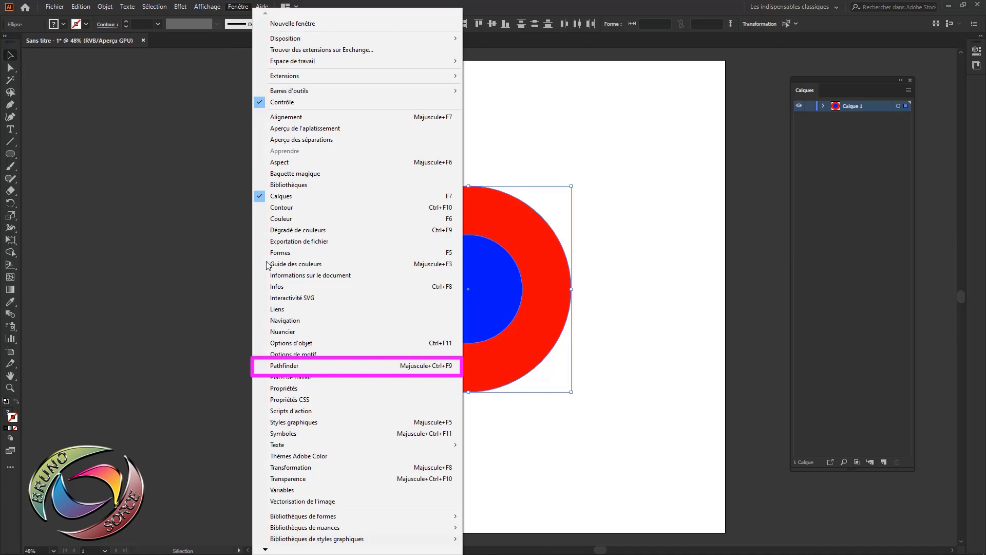
click(282, 365)
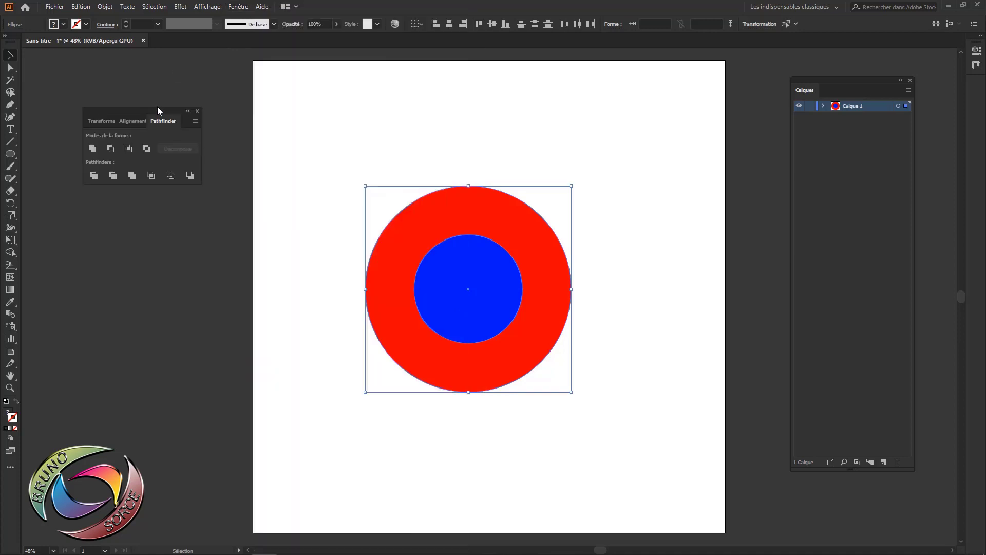
drag(155, 122, 620, 112)
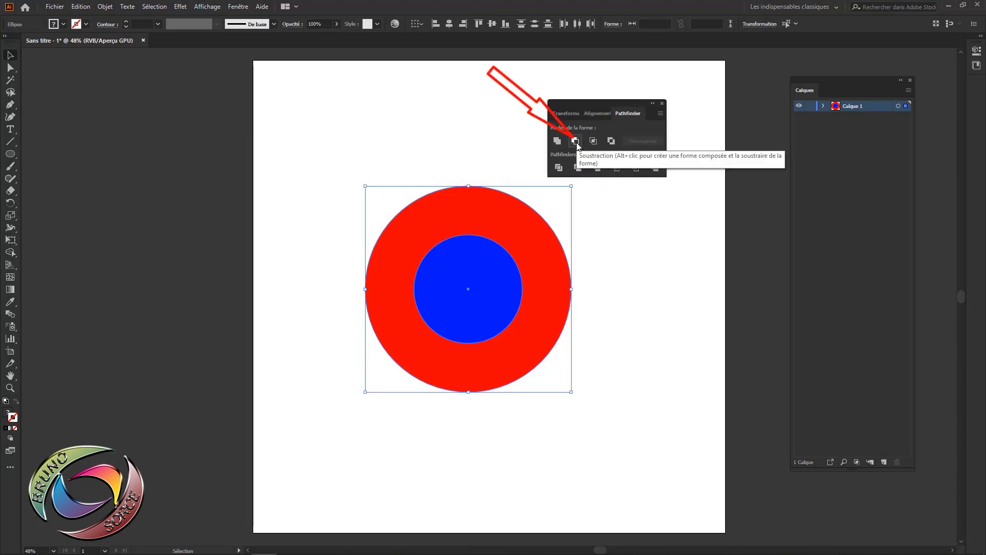
click(575, 142)
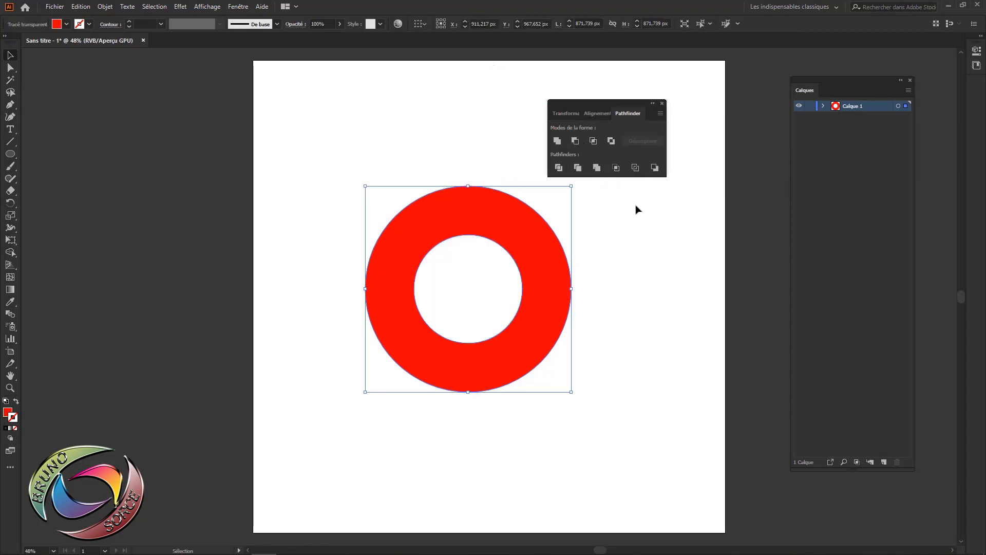
click(662, 103)
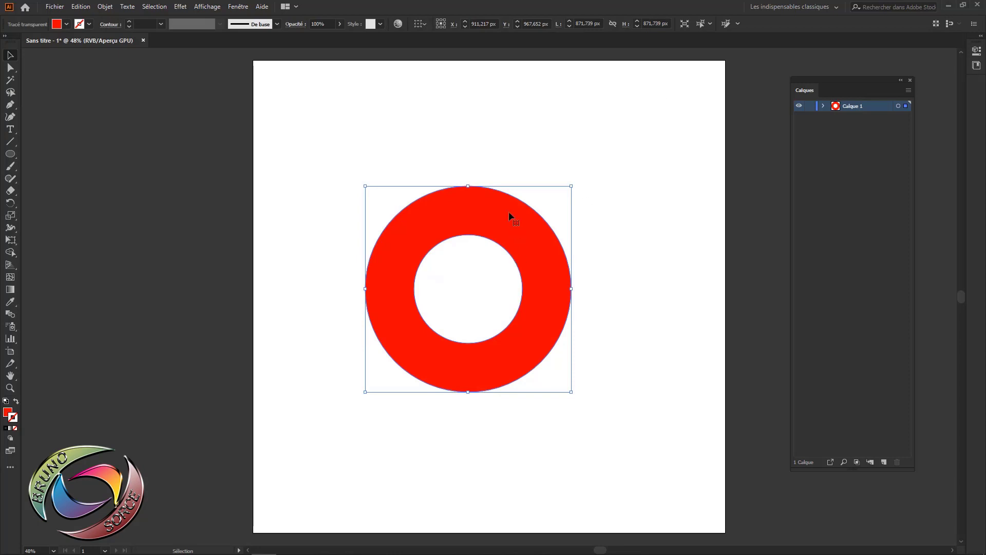
Undo the ring's move and the Soustraction, then paste and undo a trial copy
drag(509, 211, 469, 206)
key(ctrl+z)
key(ctrl+z)
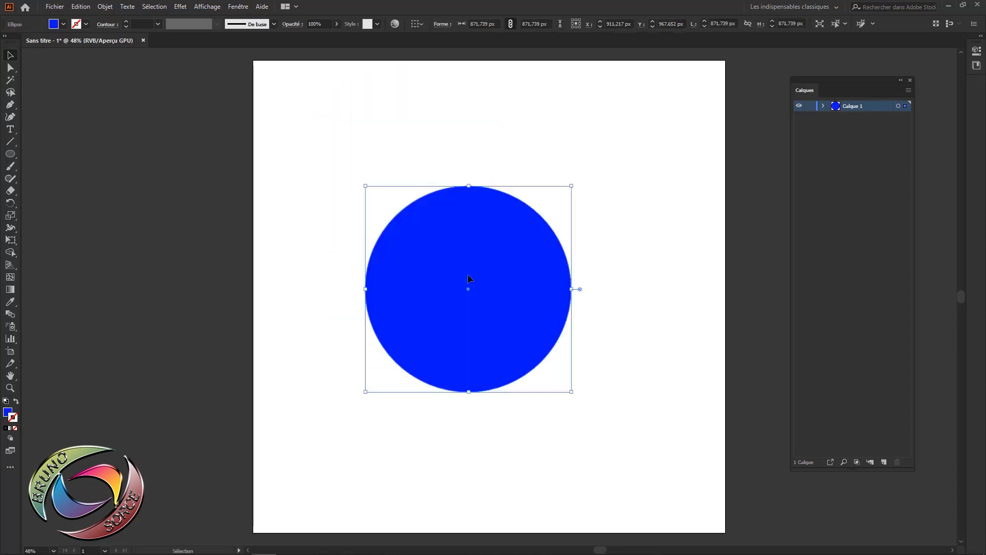
key(ctrl+z)
key(ctrl+z)
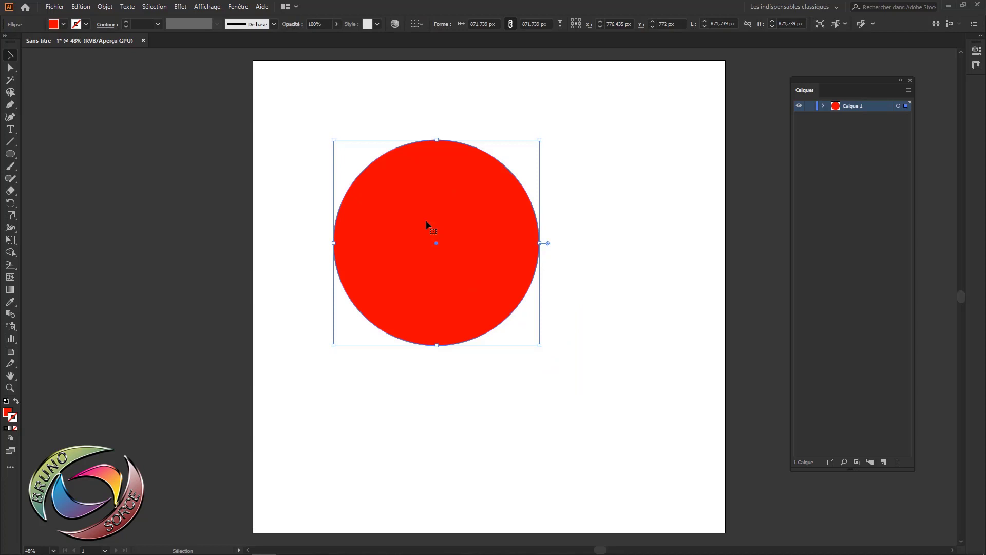
key(ctrl+c)
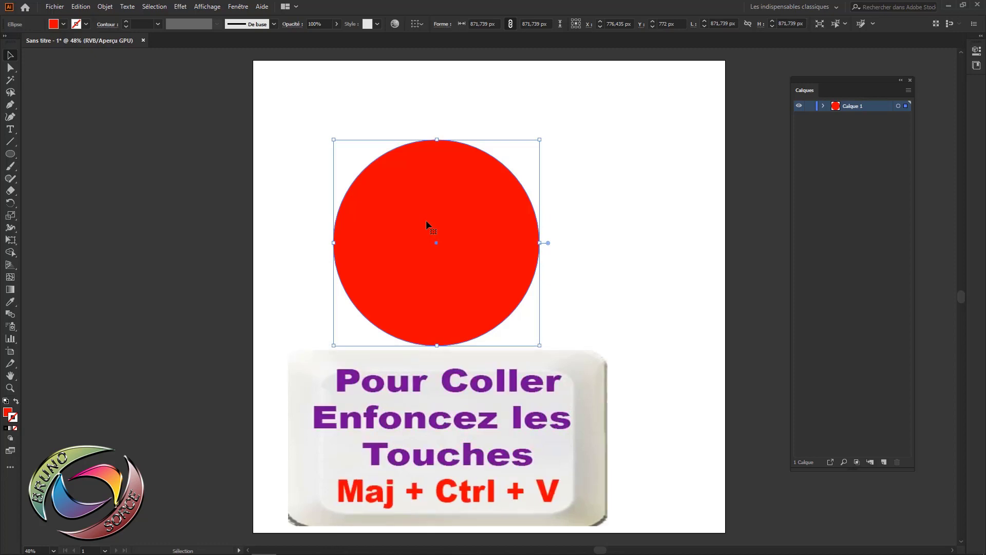
key(ctrl+shift+v)
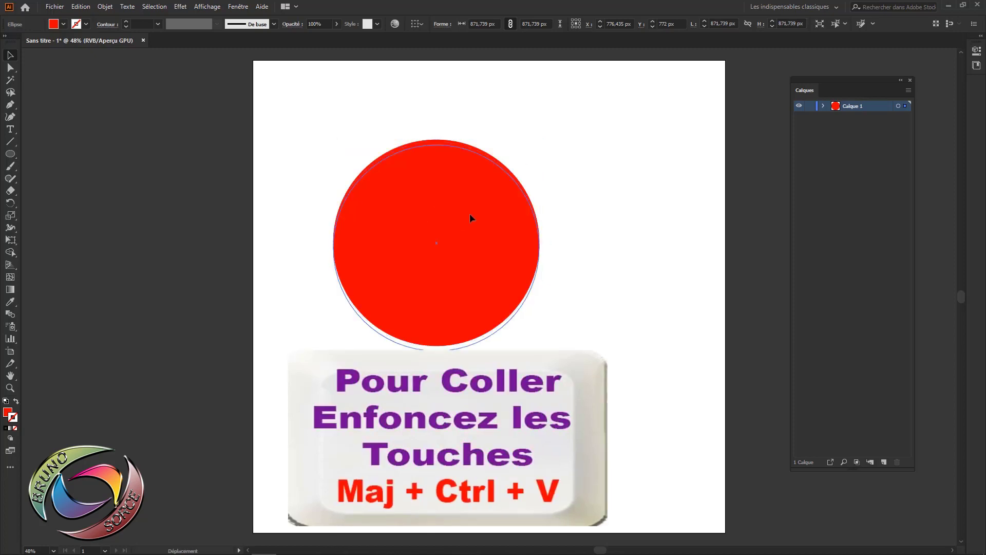
key(ctrl+shift+v)
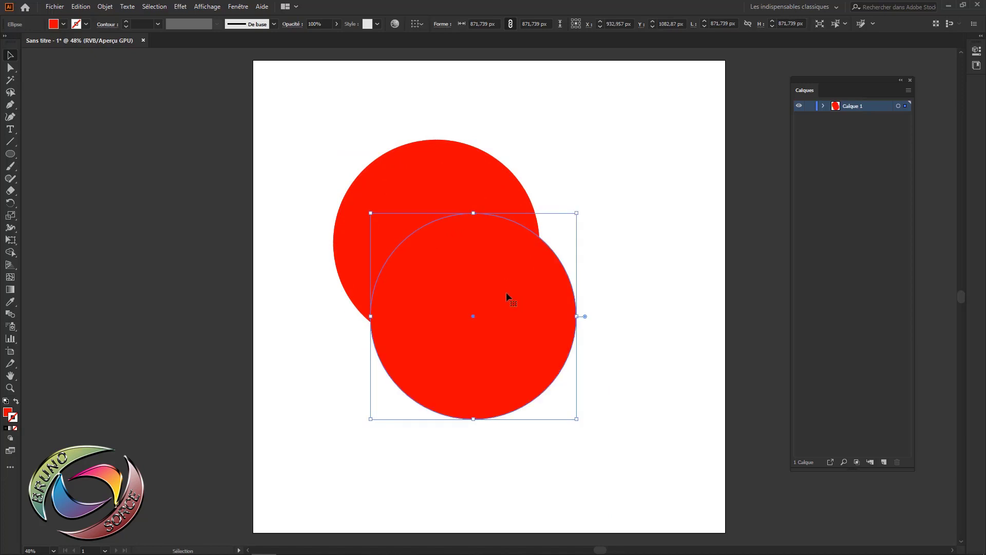
key(ctrl+z)
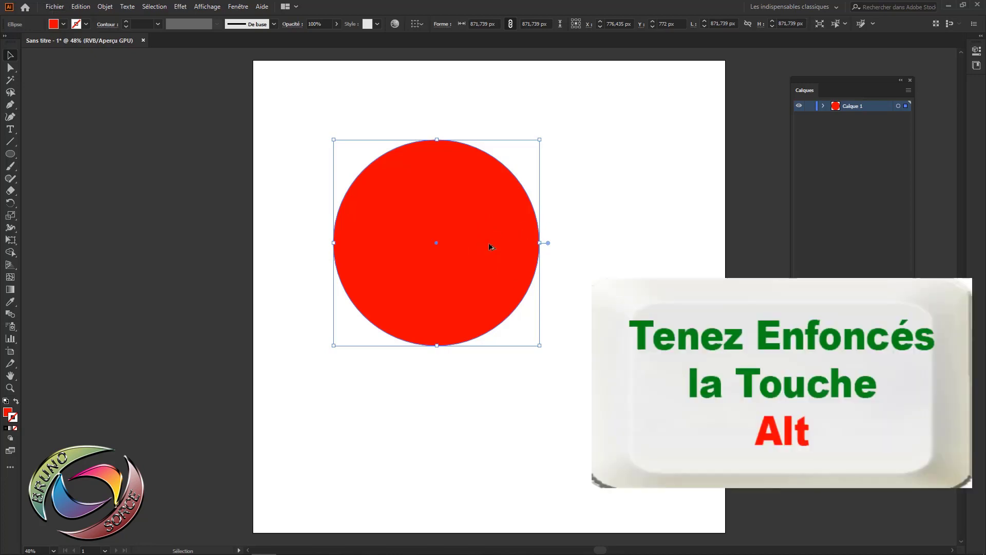
Duplicate the red circle and delete the duplicate, then move and delete the original
drag(489, 242, 572, 261)
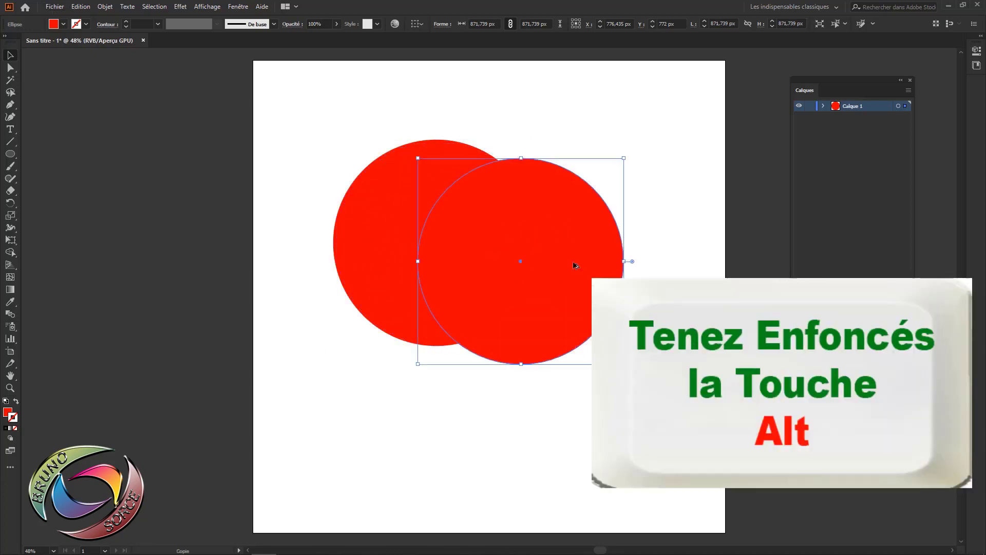
mouse_move(547, 229)
mouse_down()
mouse_move(636, 183)
mouse_move(603, 322)
mouse_up()
key(Delete)
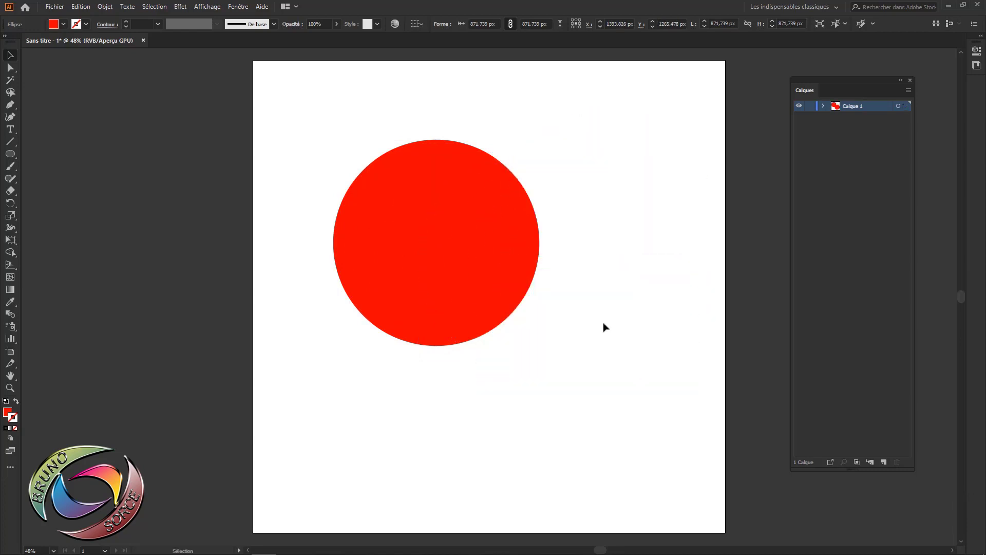
drag(465, 239, 507, 387)
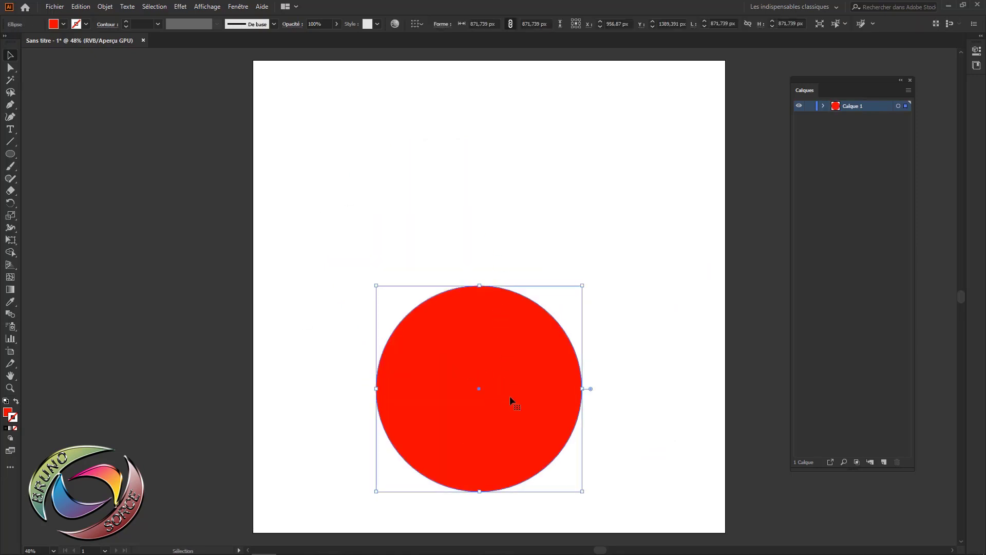
key(Delete)
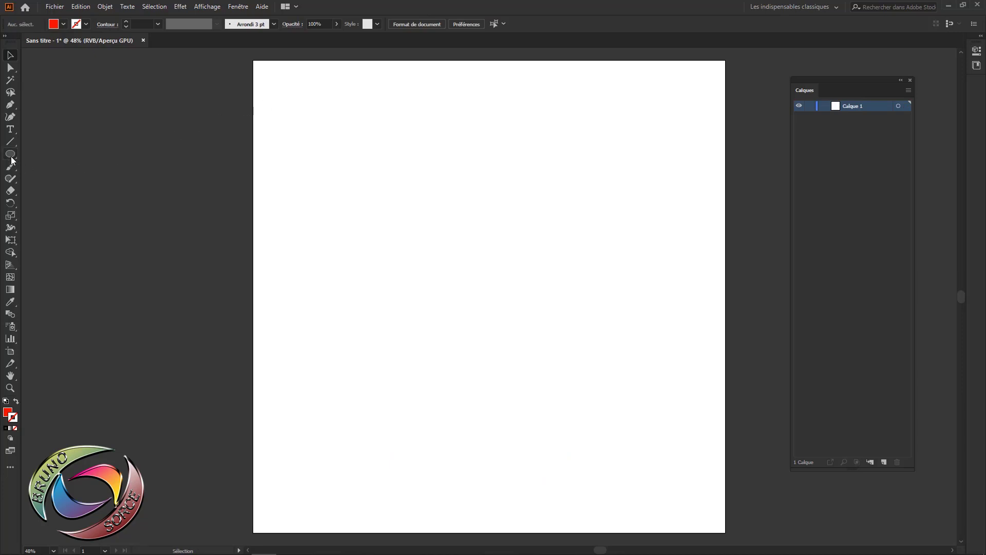
Alt+Shift-drag a copy of the red circle straight across to the artboard's top-right corner
click(11, 157)
drag(284, 95, 310, 119)
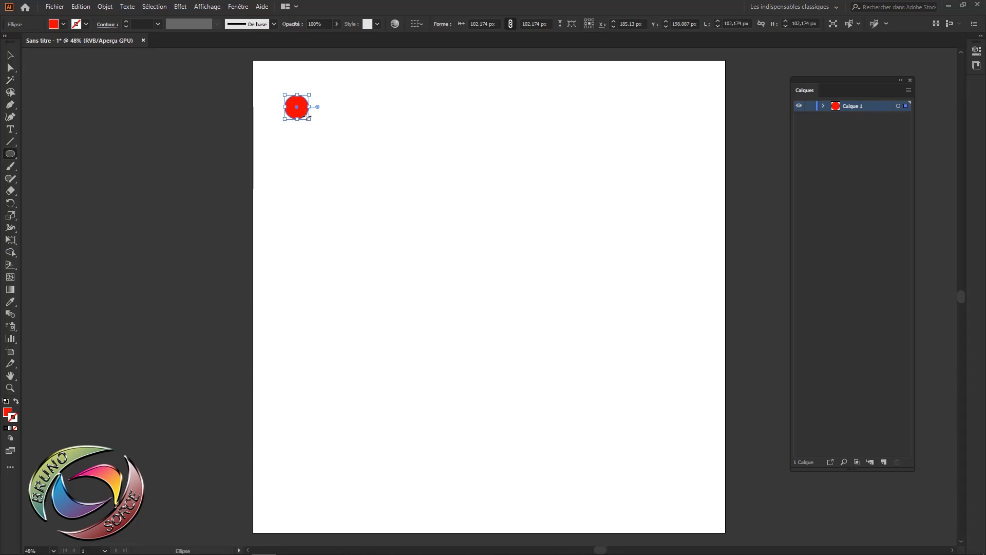
key(v)
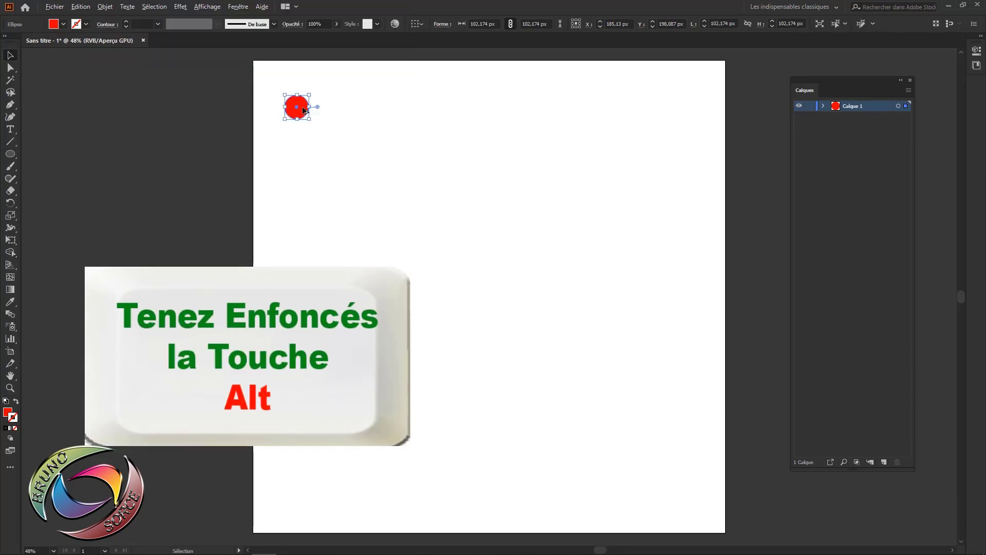
drag(304, 111, 348, 116)
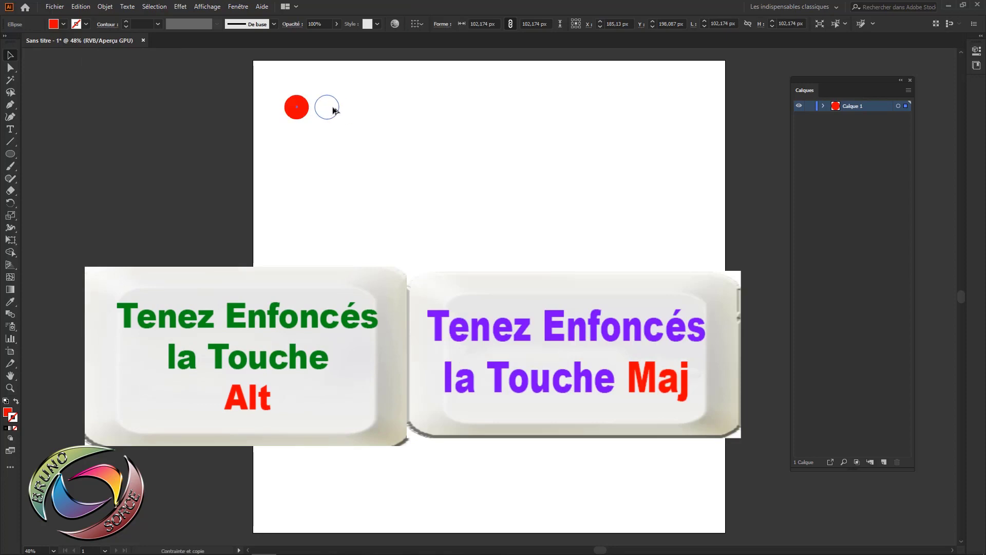
mouse_move(348, 115)
mouse_down()
mouse_move(630, 138)
mouse_move(705, 129)
mouse_up()
key(w)
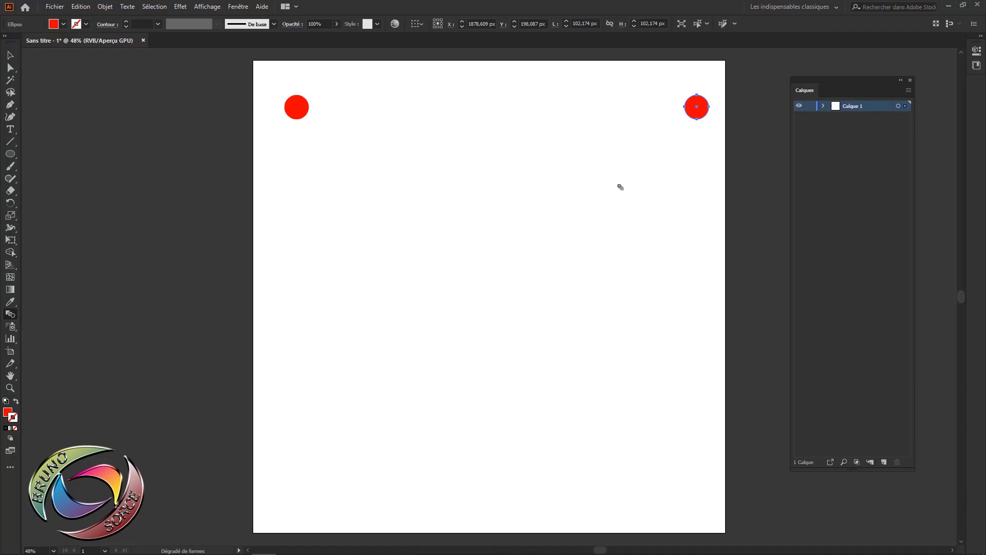
scroll(622, 187, up, 4)
Blend the left and right red circles into a row of about eighteen circles
mouse_move(700, 119)
mouse_down()
mouse_move(356, 312)
mouse_move(274, 489)
mouse_up()
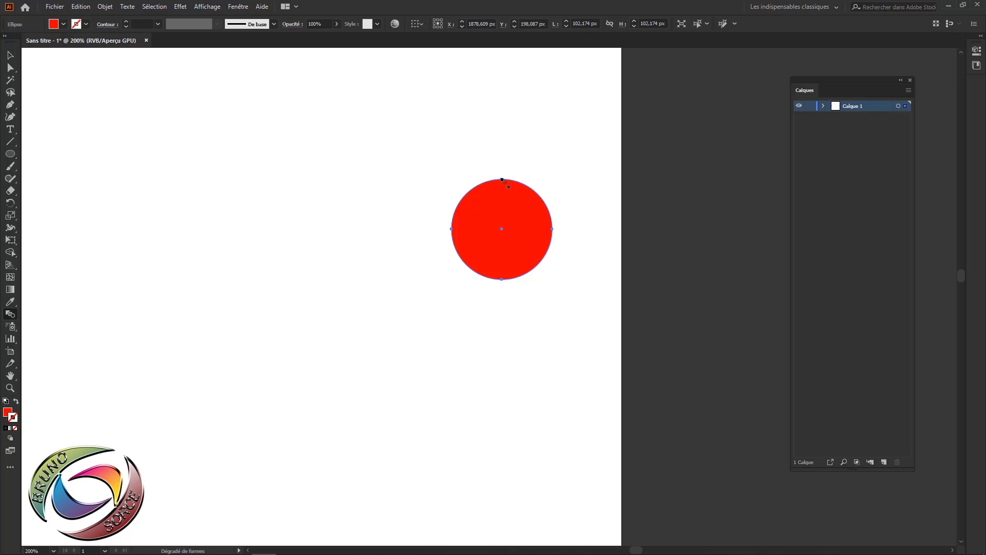
drag(168, 267, 370, 266)
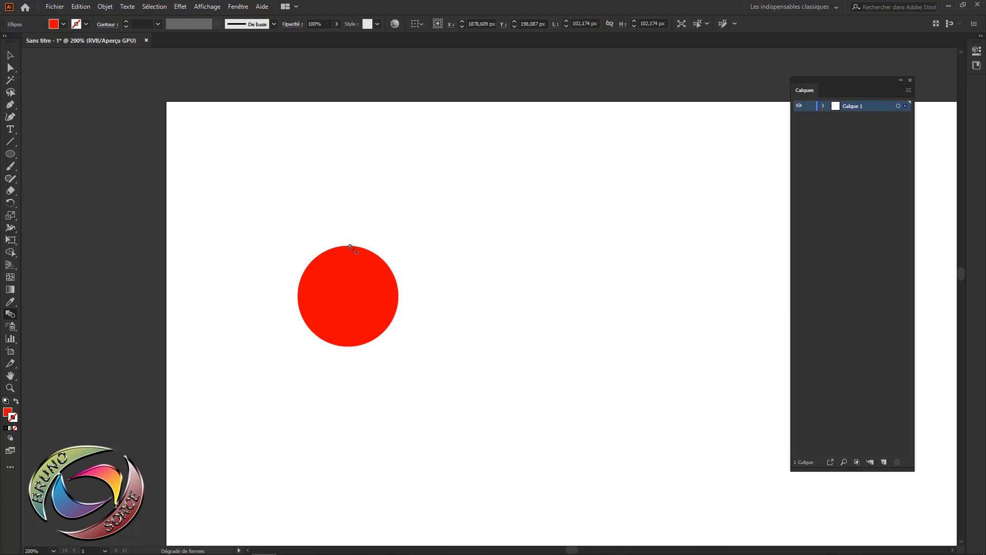
click(350, 247)
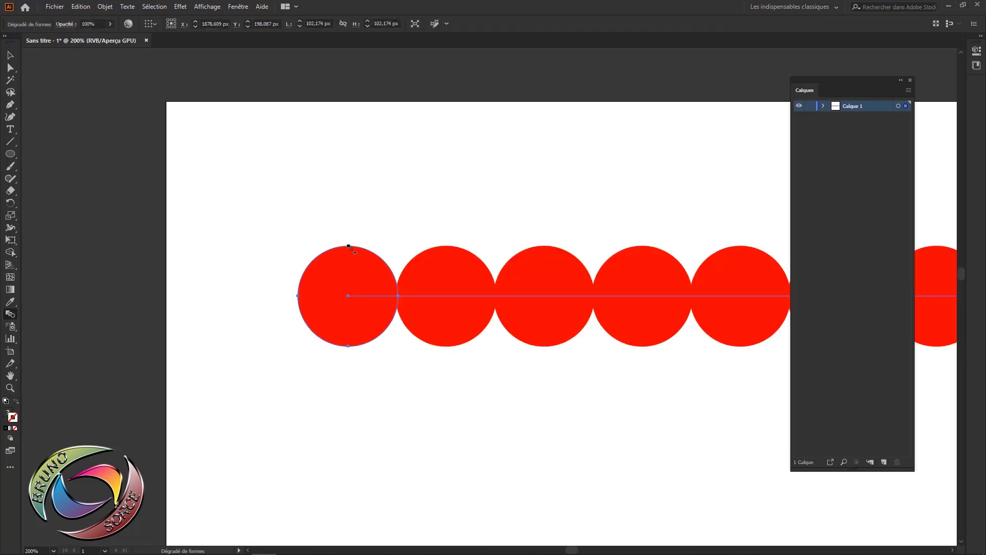
scroll(524, 282, down, 2)
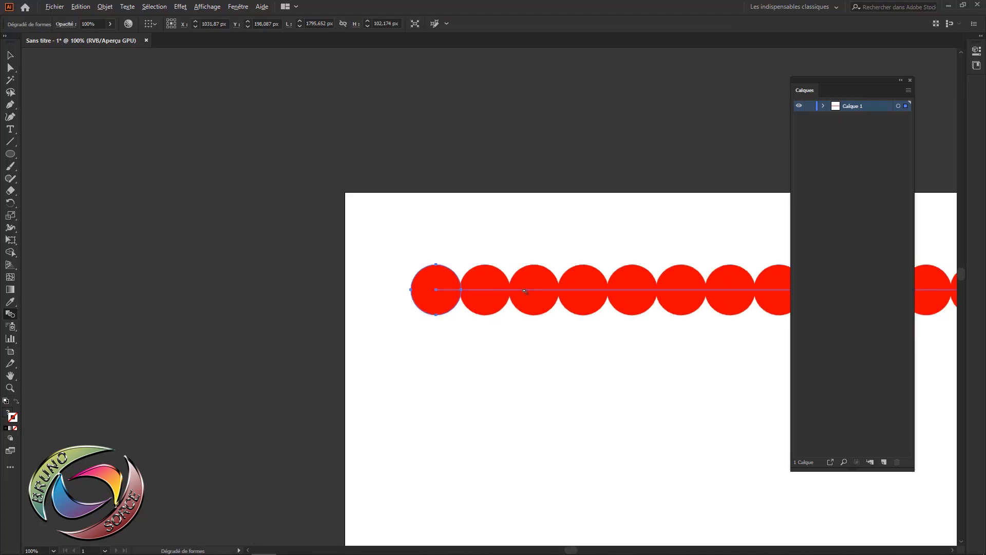
scroll(634, 326, down, 2)
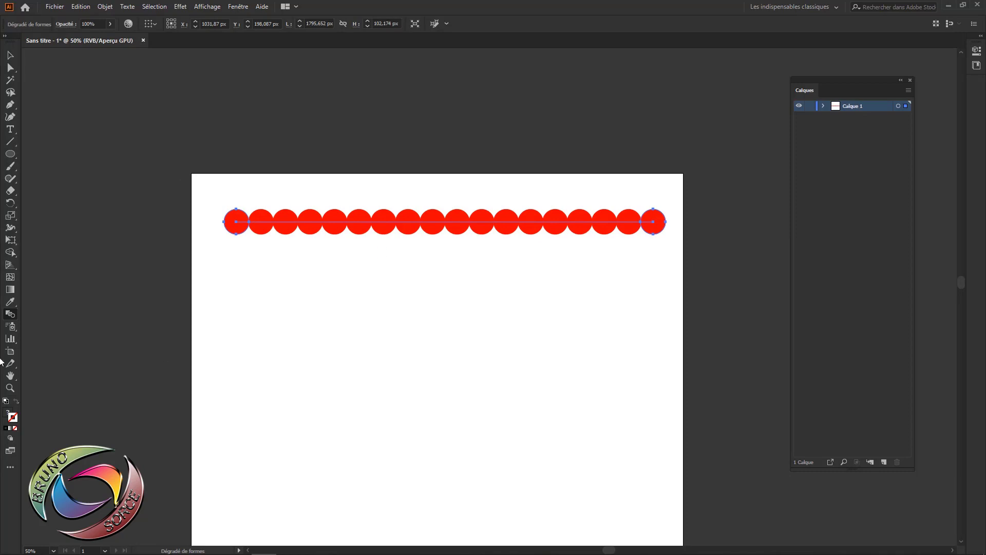
Set the blend spacing to Specified Steps with 12 steps, using Preview
double_click(10, 315)
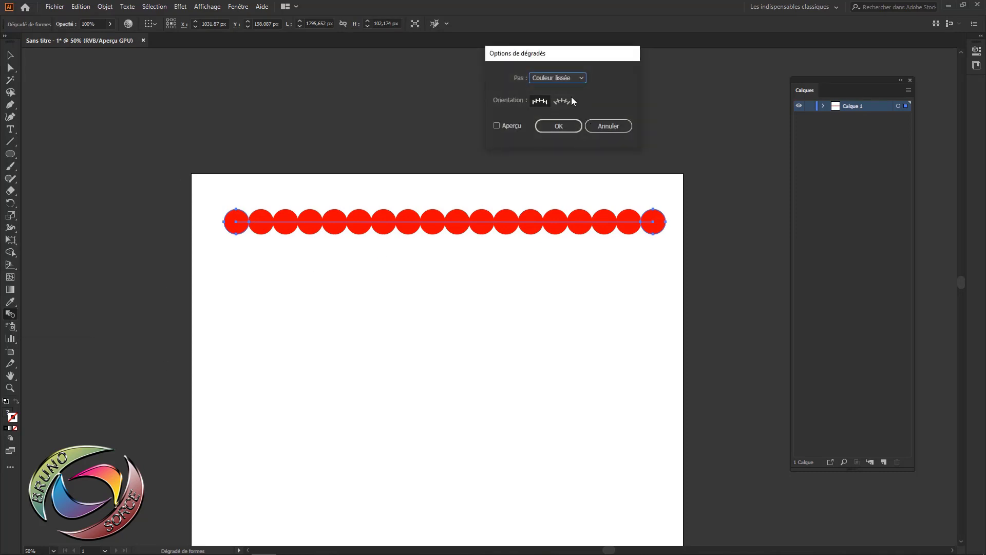
click(497, 126)
click(559, 78)
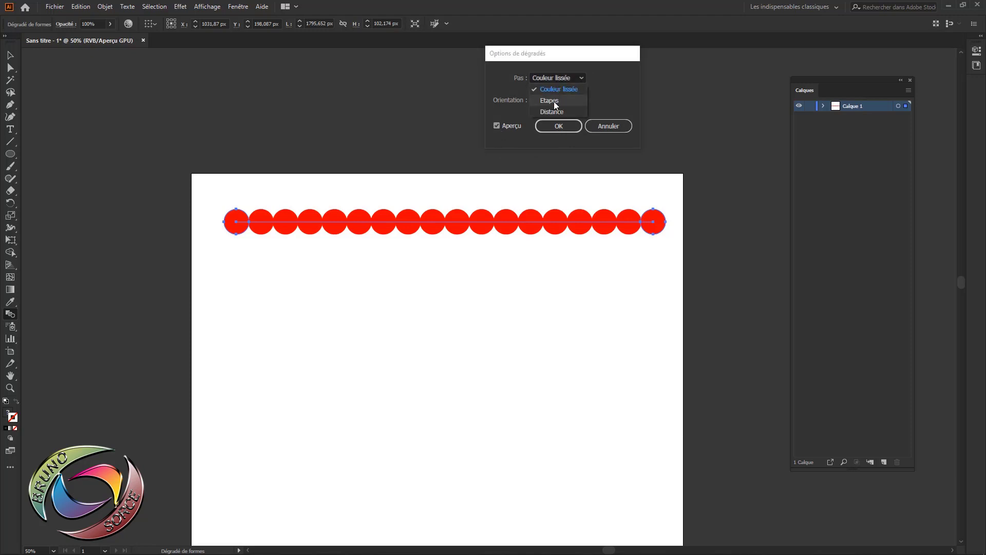
click(550, 100)
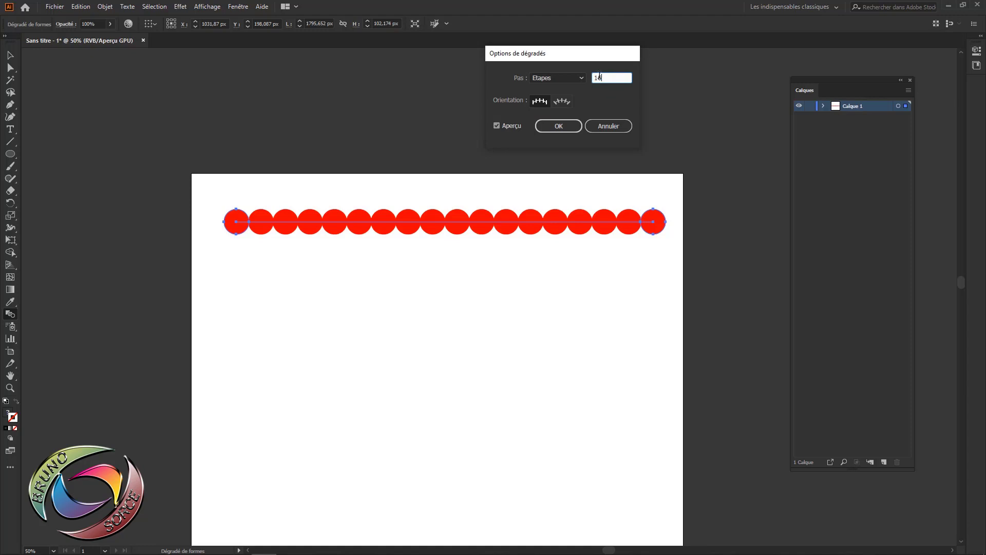
double_click(604, 78)
key(Up)
key(Up)
key(Up)
key(Up)
key(Up)
key(Up)
key(Up)
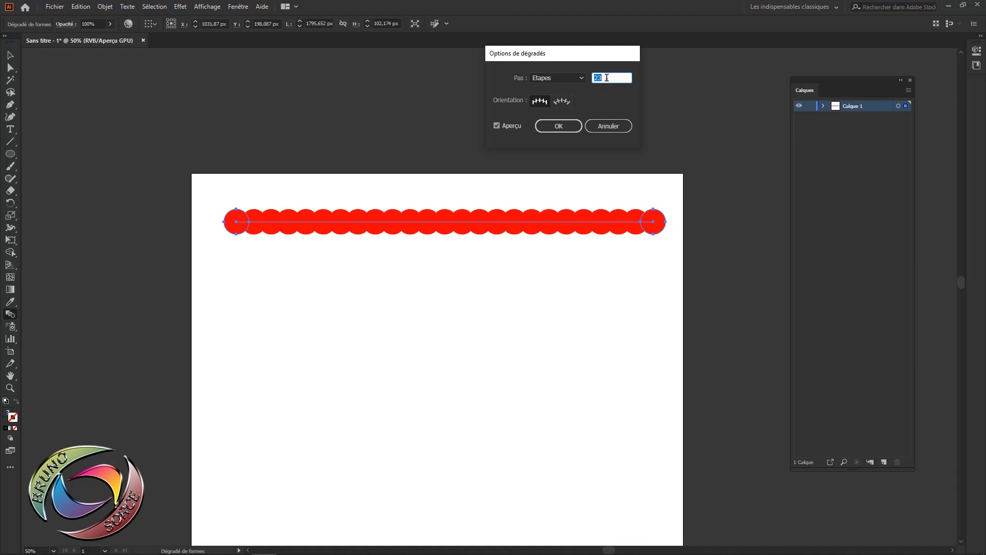
key(Up)
key(Up)
key(Down)
key(Down)
key(Down)
key(Down)
key(Down)
key(Down)
key(Down)
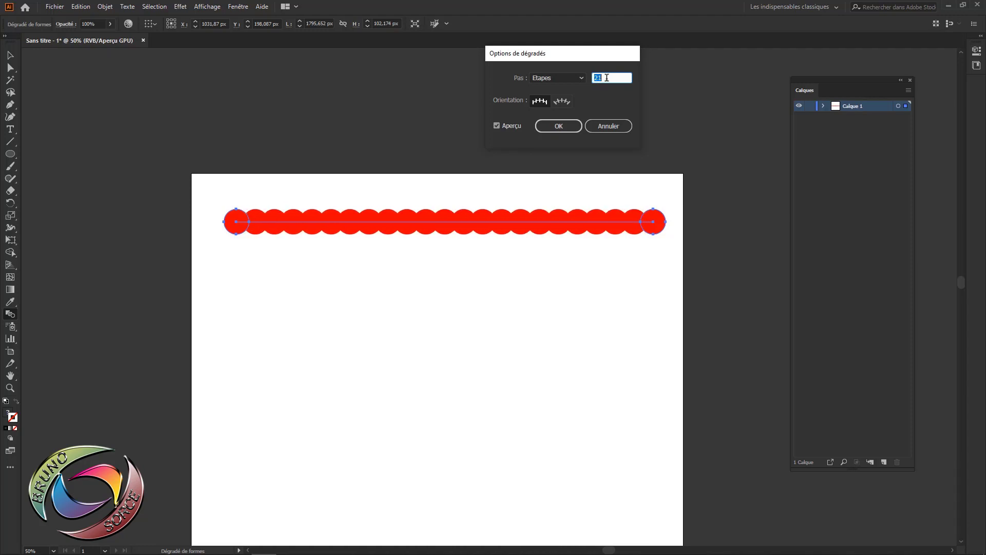
key(Down)
key(Down)
key(Down)
key(Down)
key(Down)
key(Down)
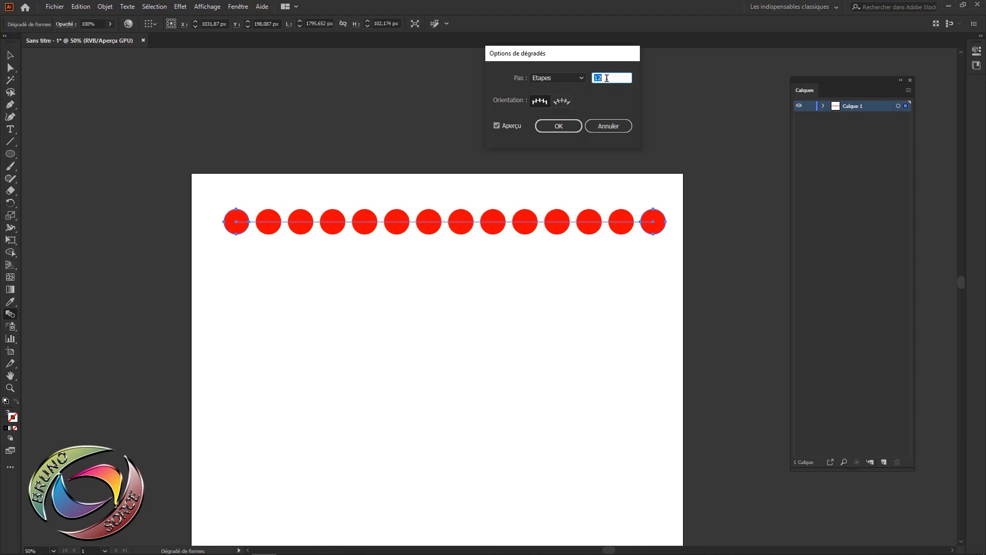
key(Down)
key(Down)
key(Down)
key(Down)
key(Down)
key(Down)
key(Down)
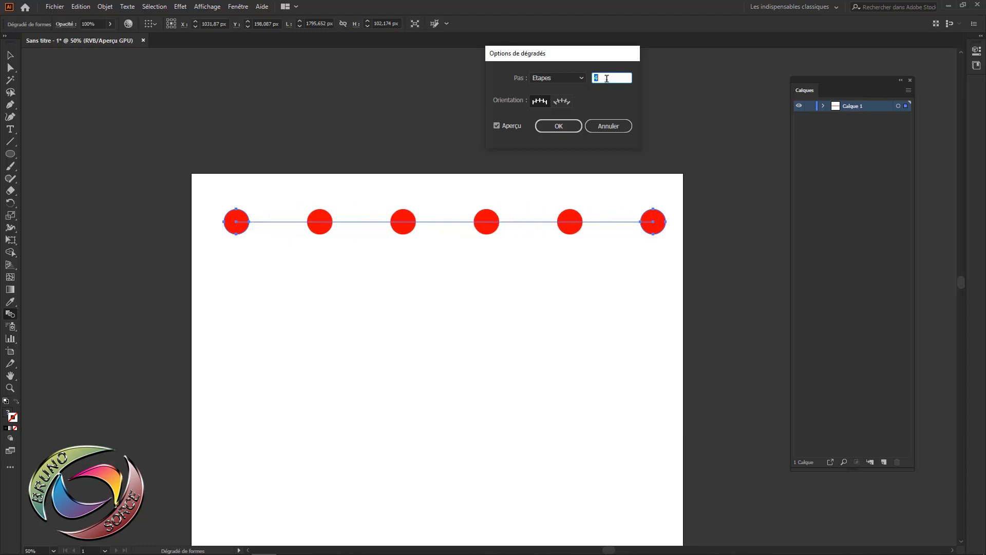
key(Up)
key(Up)
key(Up)
key(Up)
key(Up)
click(555, 126)
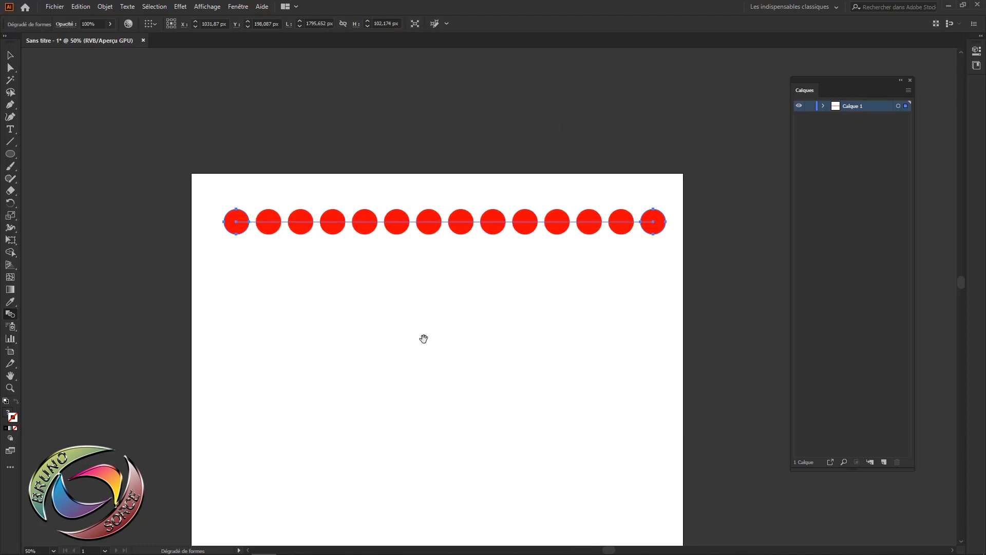
mouse_move(424, 338)
mouse_down()
mouse_move(442, 282)
mouse_move(439, 211)
mouse_up()
Draw a large circle with no fill and select it together with the circle row
click(10, 154)
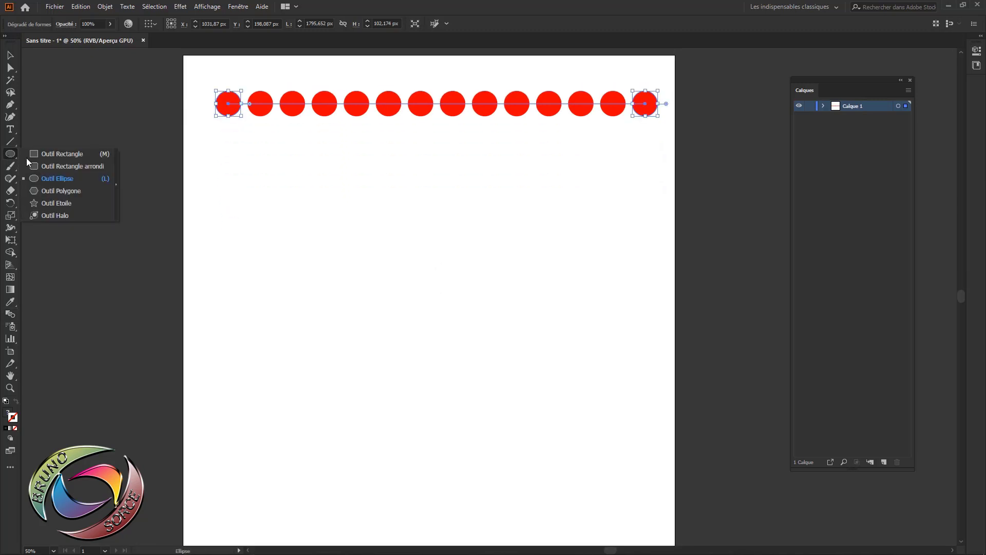
click(53, 177)
drag(328, 252, 534, 457)
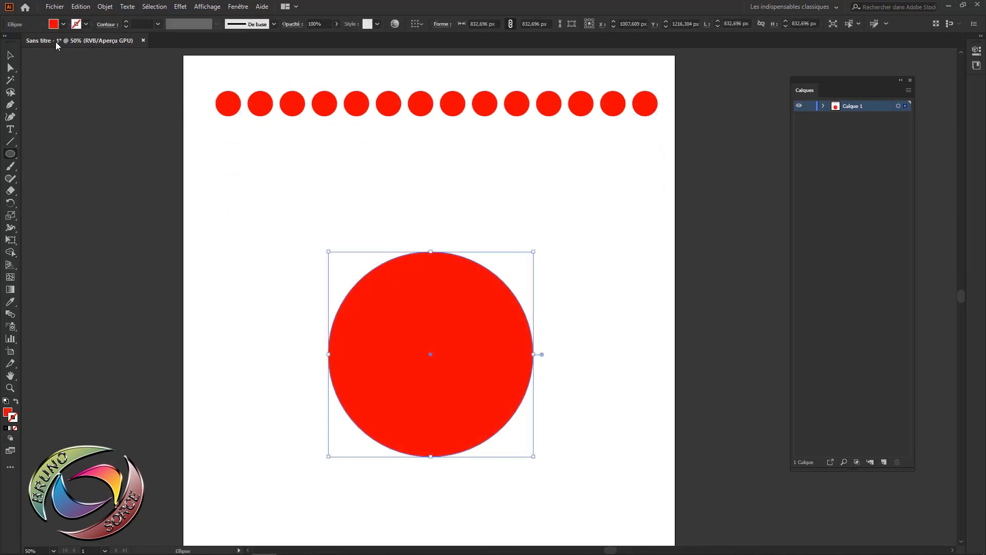
click(57, 26)
click(7, 40)
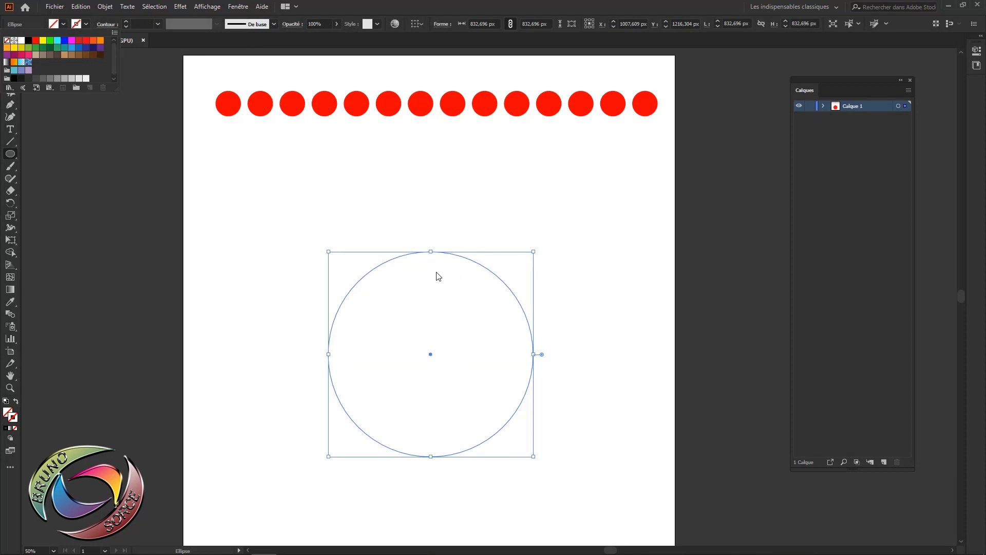
click(114, 155)
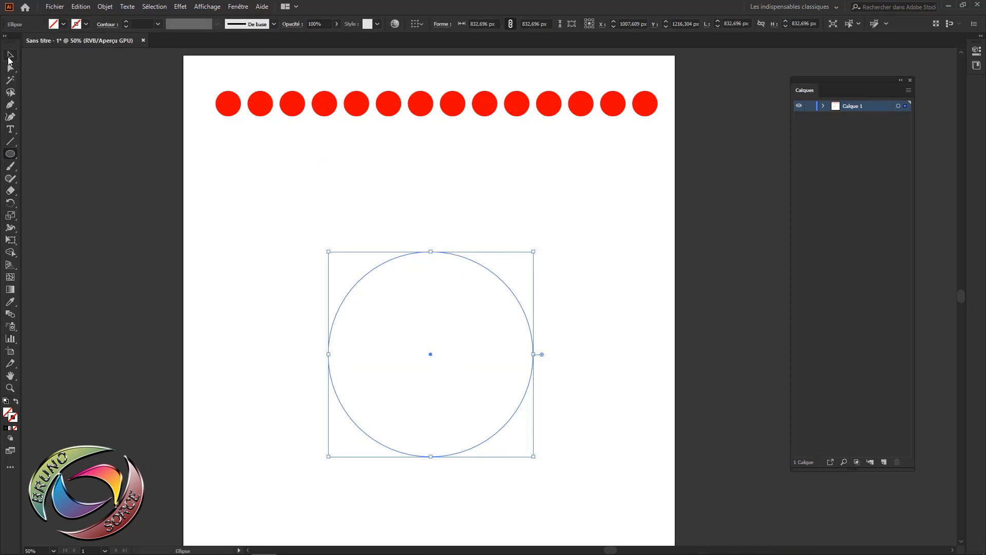
click(11, 57)
mouse_move(203, 76)
mouse_down()
mouse_move(655, 149)
mouse_move(636, 350)
mouse_up()
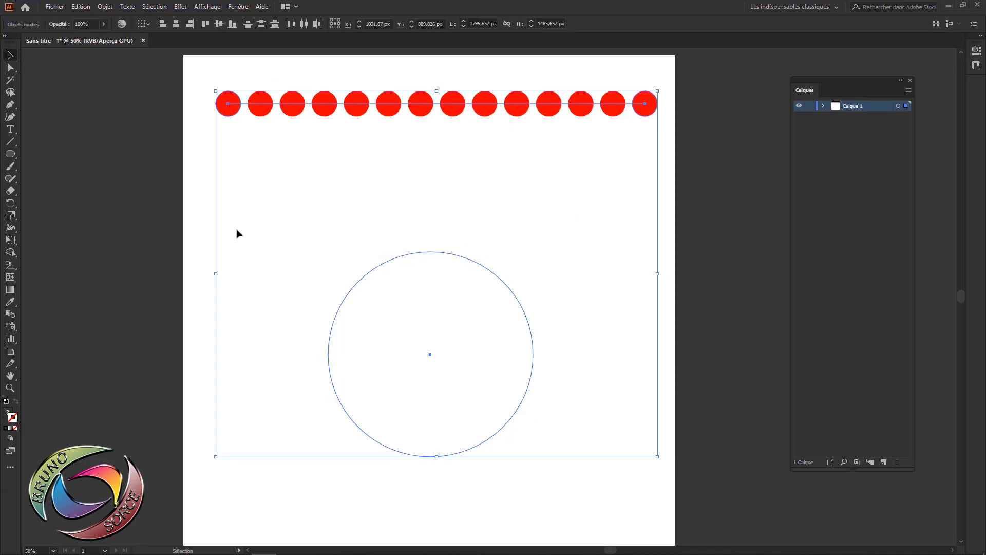
Apply Object > Blend > Replace Spine so the red circles follow the large circle
click(105, 7)
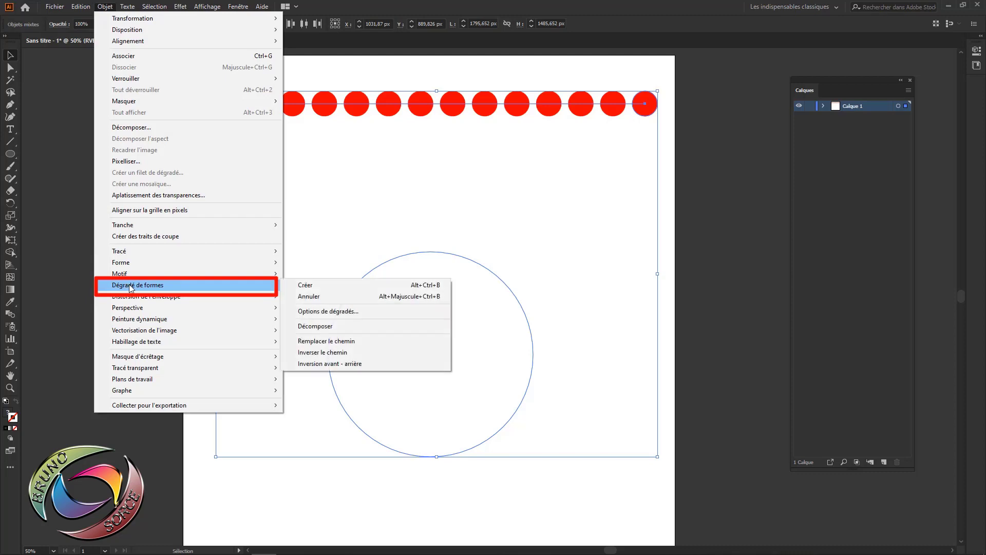
mouse_move(139, 285)
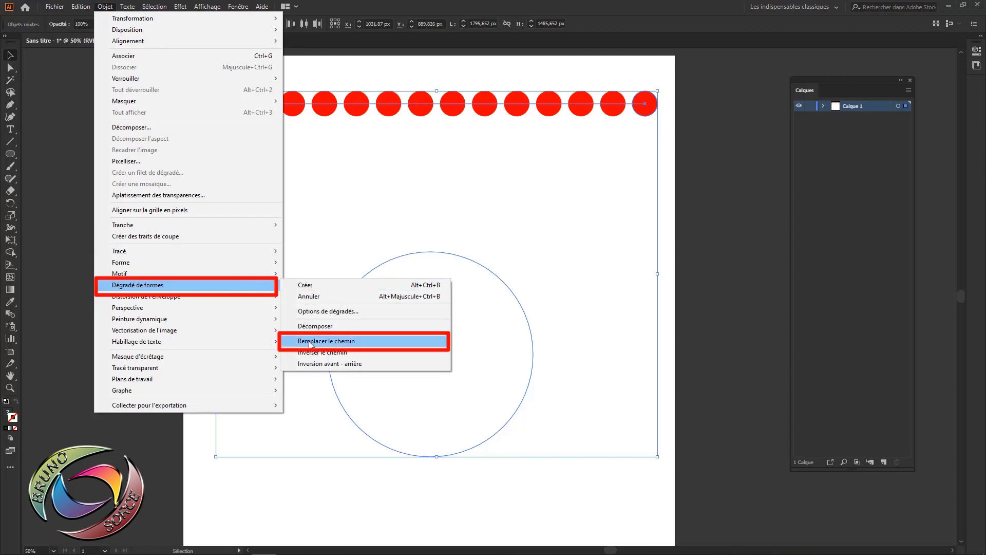
click(311, 341)
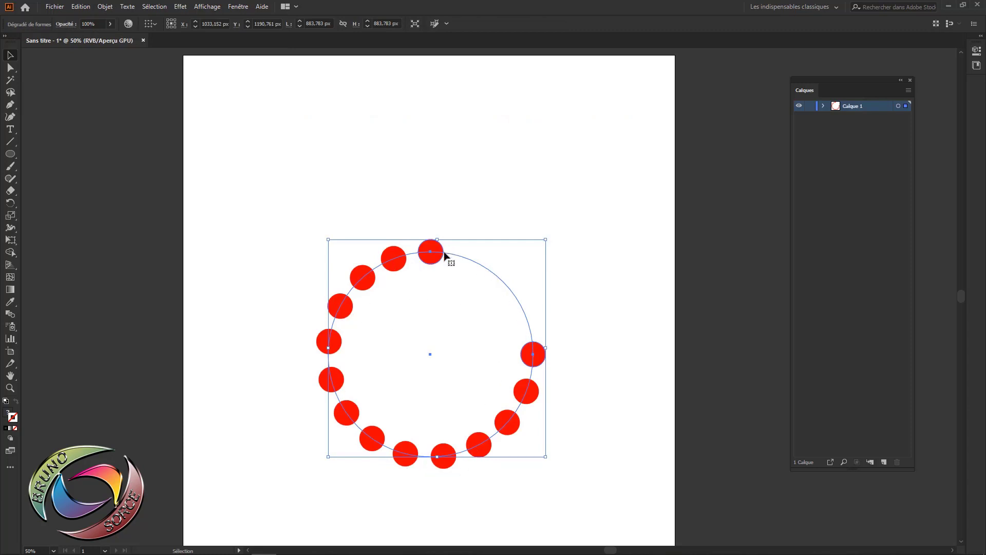
double_click(11, 314)
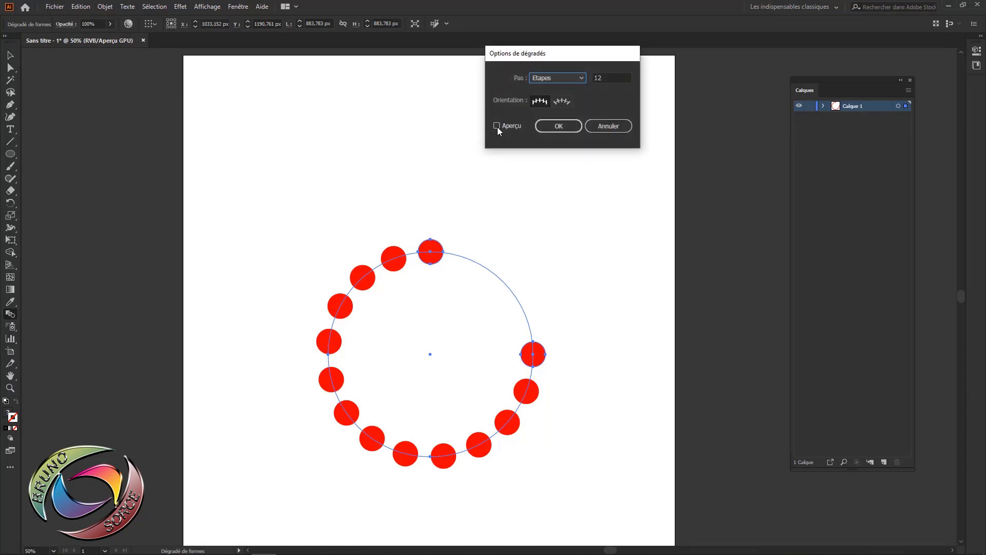
double_click(607, 75)
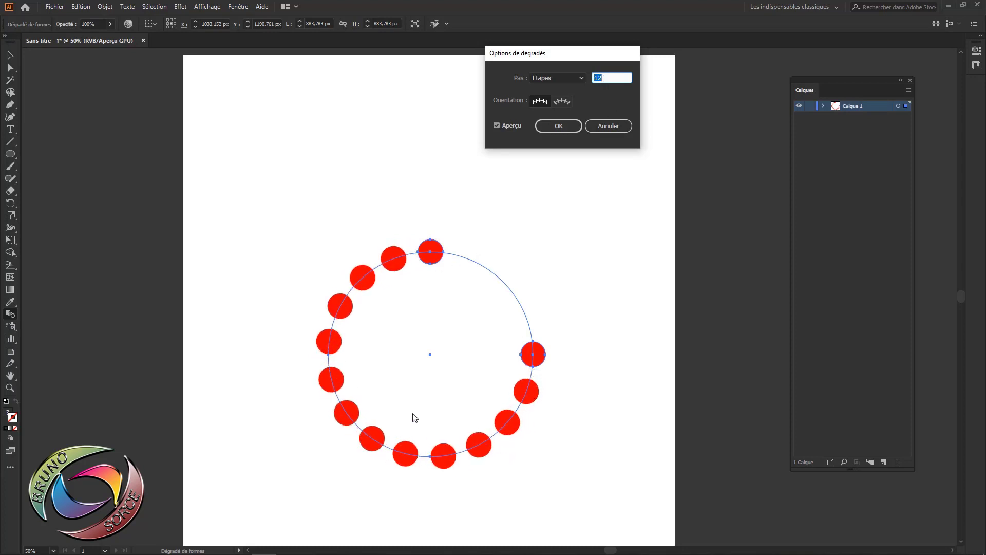
key(Up)
key(Up)
key(Up)
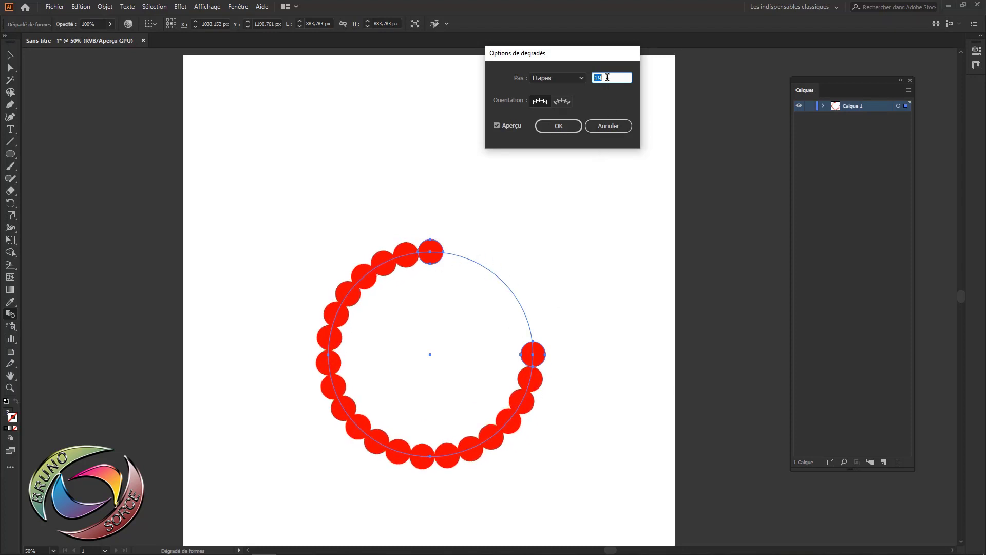
key(Down)
key(Down)
key(Down)
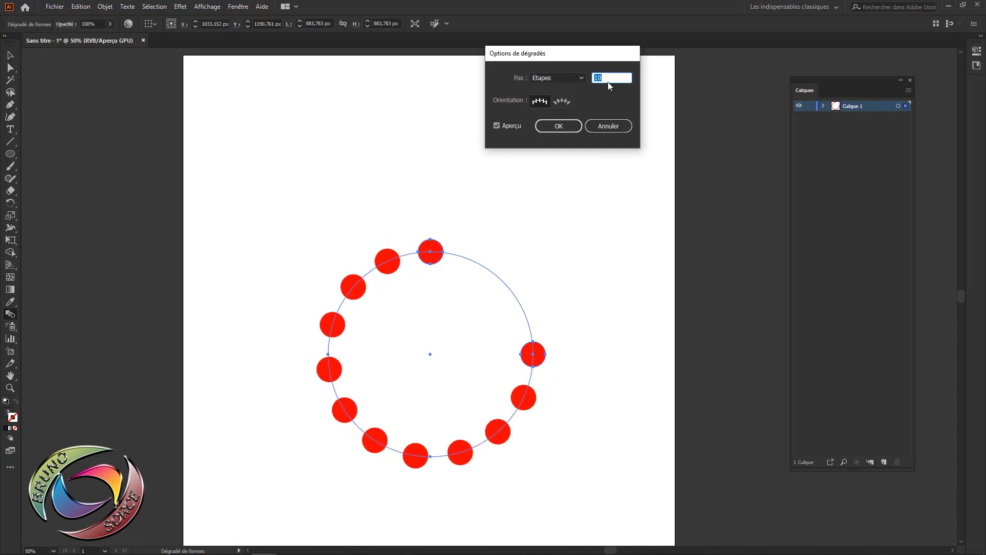
key(Up)
key(Up)
key(Up)
key(Down)
key(Down)
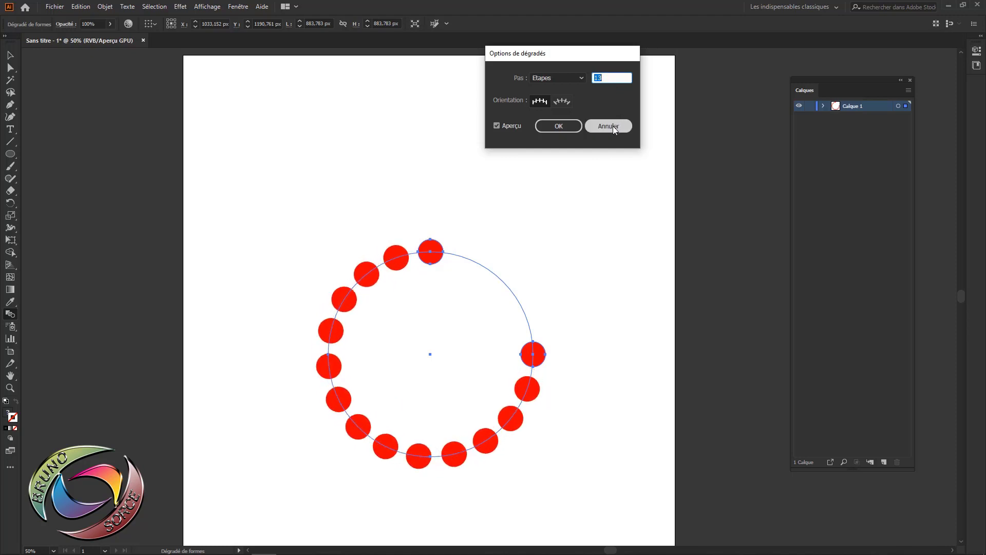
click(612, 125)
key(v)
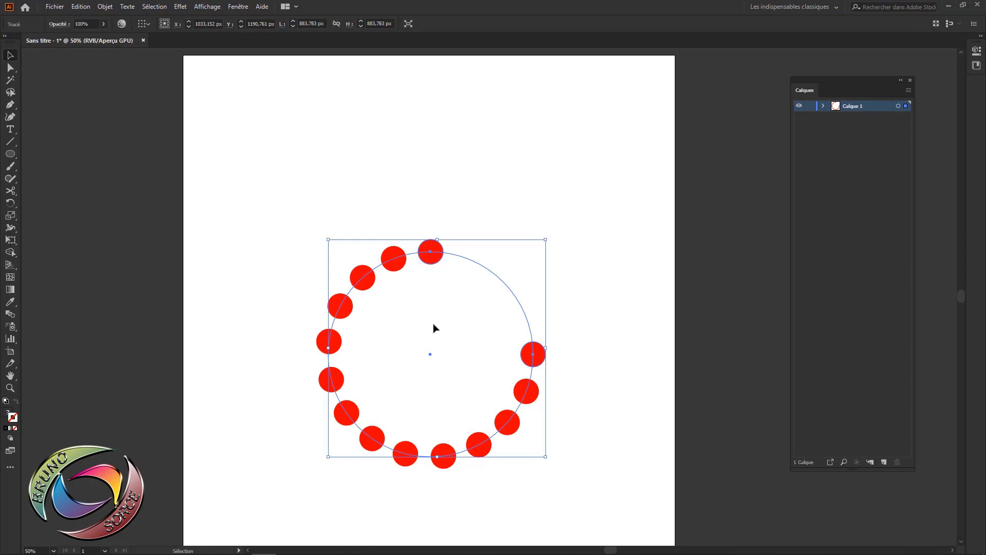
Cut the large circle's path with the Scissors tool so the dots spread around the ring
drag(282, 251, 499, 451)
click(10, 193)
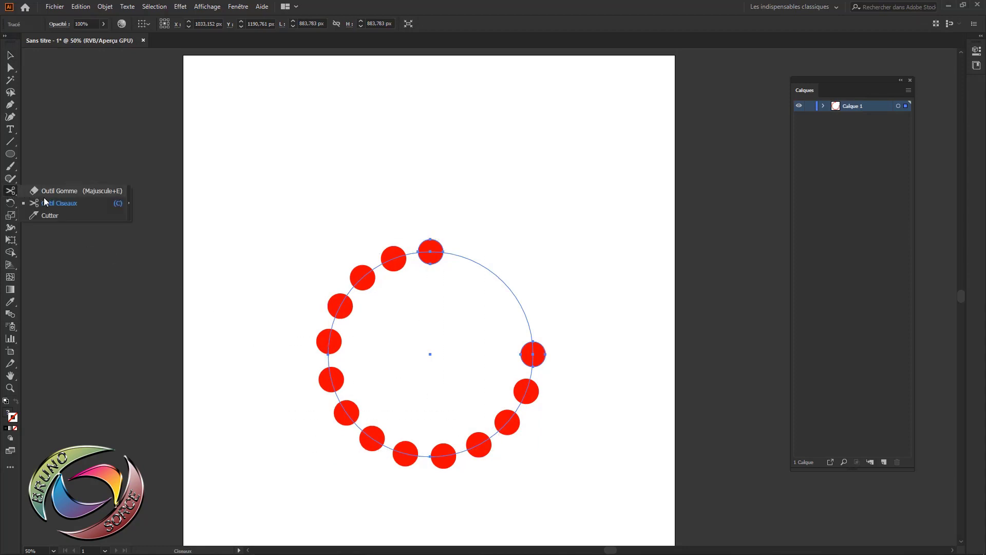
click(49, 207)
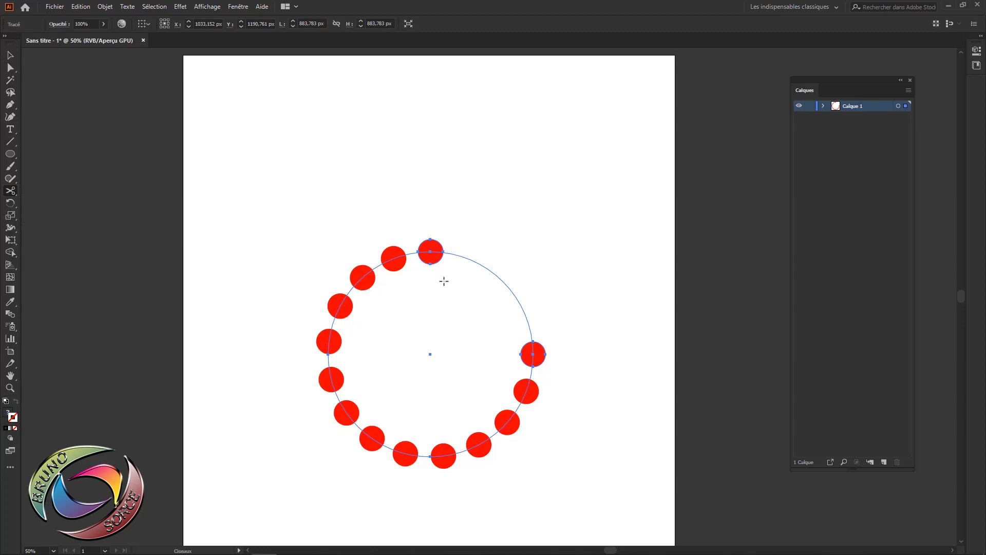
click(490, 271)
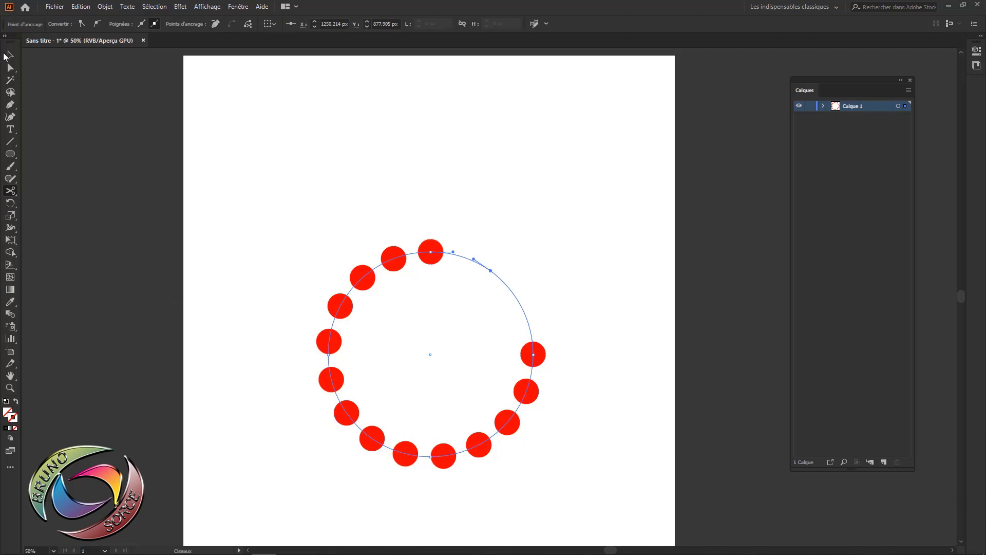
Try different blend step counts on the ring with Preview on, applying 12 steps
double_click(11, 314)
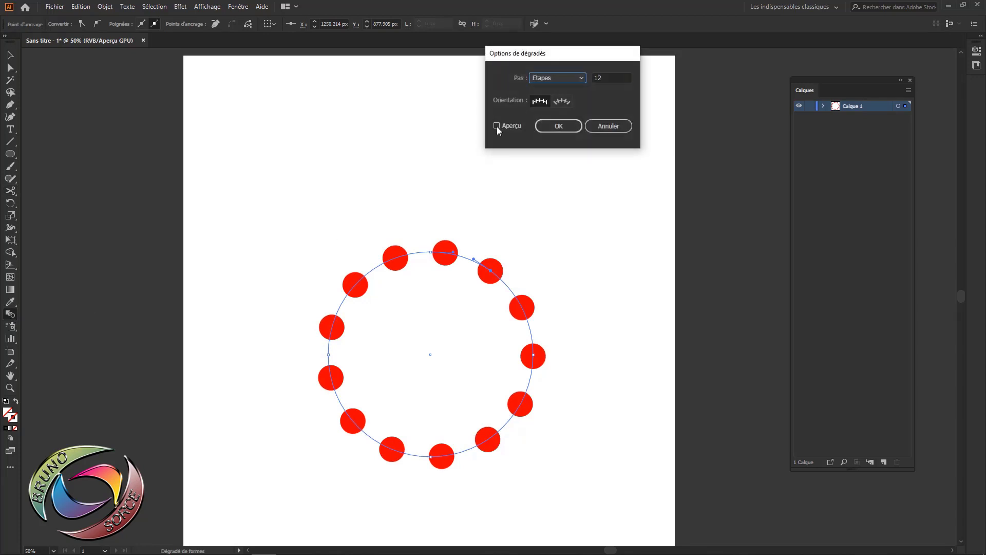
click(496, 126)
double_click(605, 78)
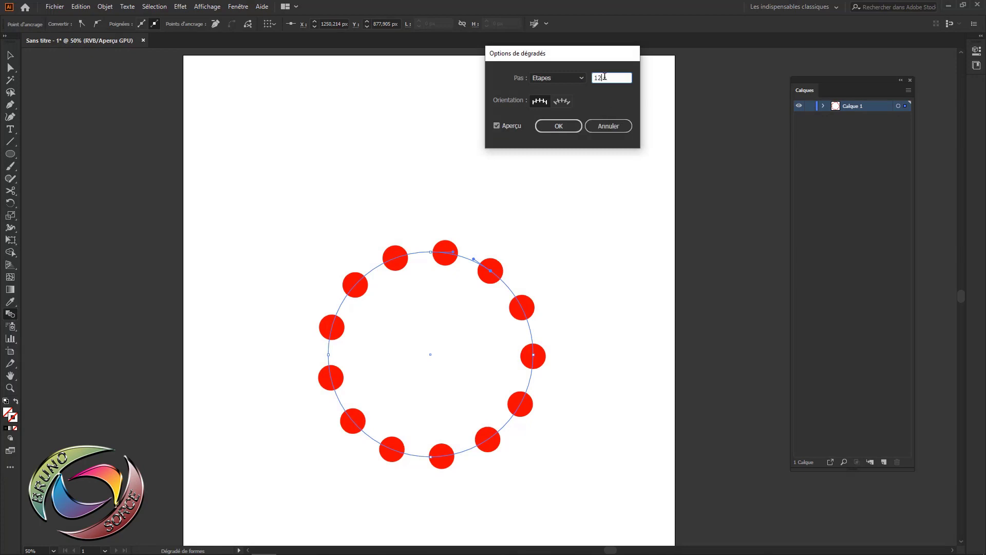
key(Up)
key(Up)
key(Up)
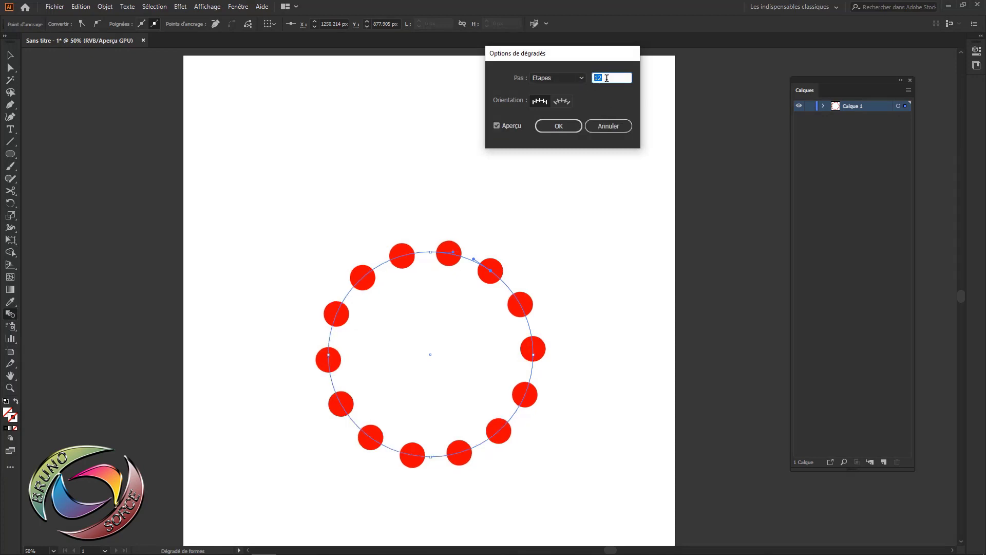
key(Up)
key(Up)
key(Up)
key(Up)
key(Up)
key(Up)
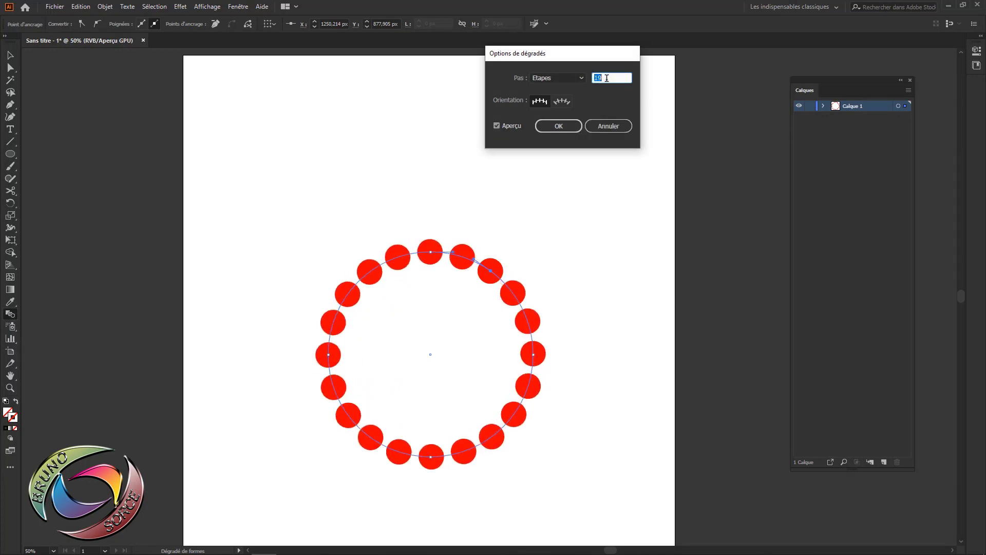
key(Up)
key(Down)
key(Down)
key(Down)
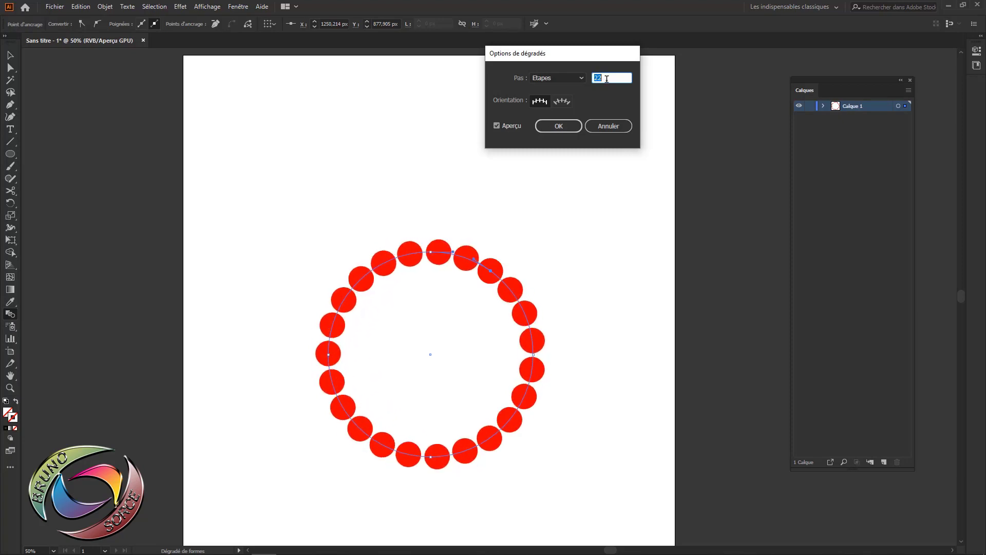
key(Down)
key(Down)
key(Down)
key(Down)
key(Down)
key(Down)
key(Down)
key(Down)
key(Down)
key(Down)
key(Down)
key(Down)
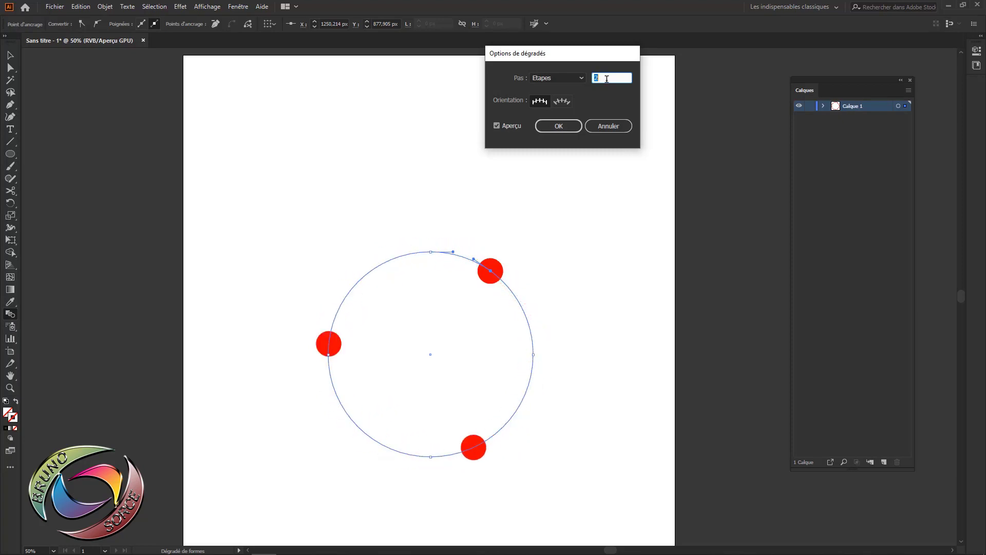
key(Up)
key(Up)
key(Up)
key(Up)
key(Up)
key(Up)
key(Up)
key(Up)
key(Up)
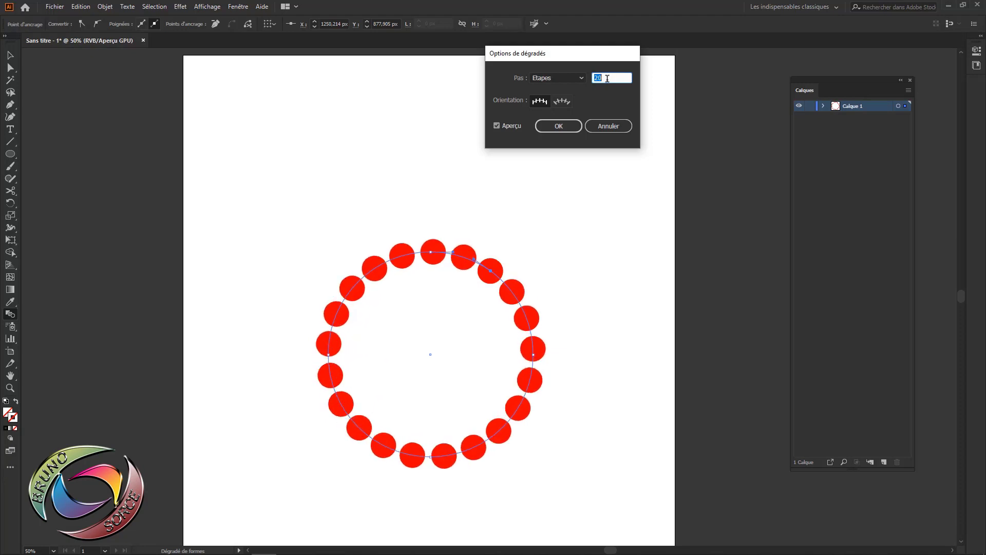
key(Down)
key(Down)
key(Down)
key(Down)
key(Down)
key(Down)
key(Down)
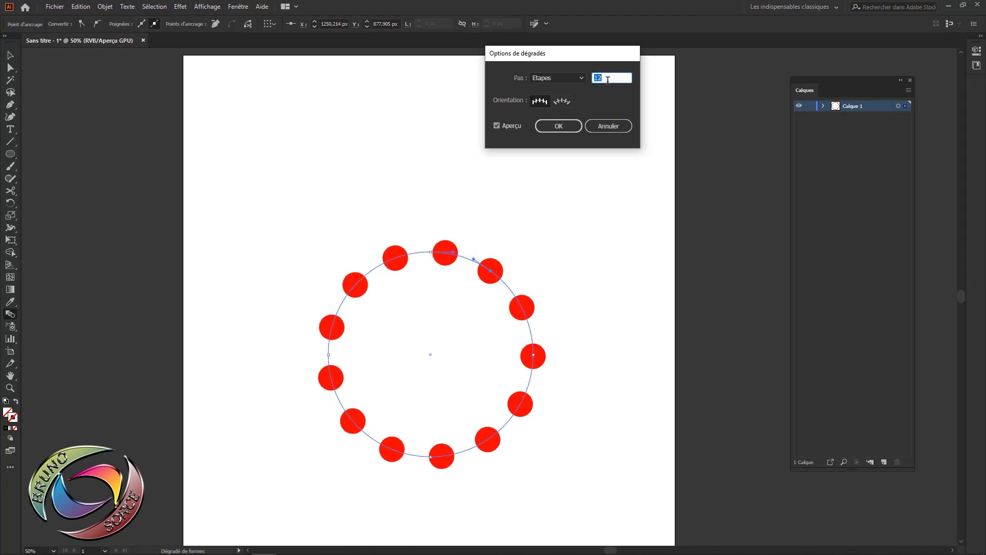
key(Down)
key(Down)
key(Return)
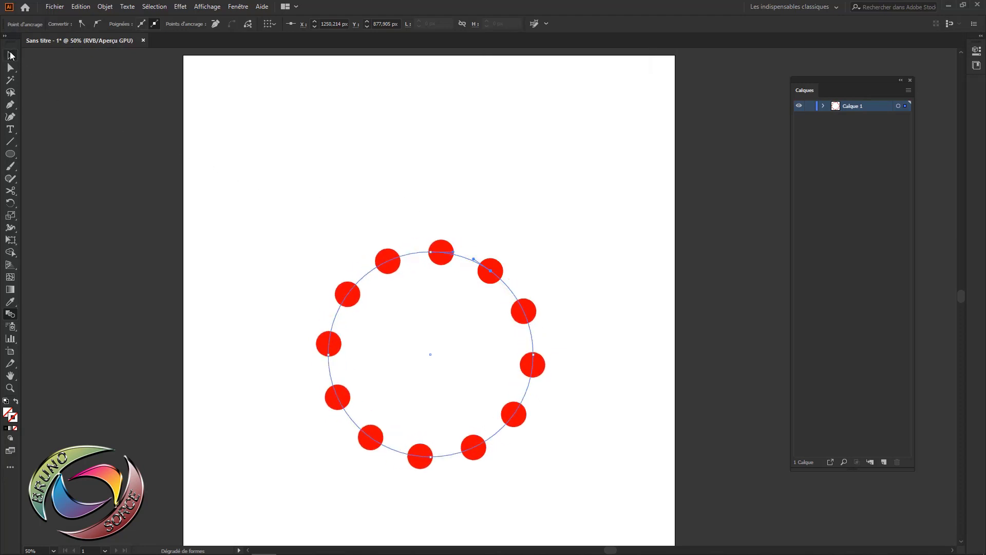
Marquee-select the whole ring of red circles and delete it
click(9, 56)
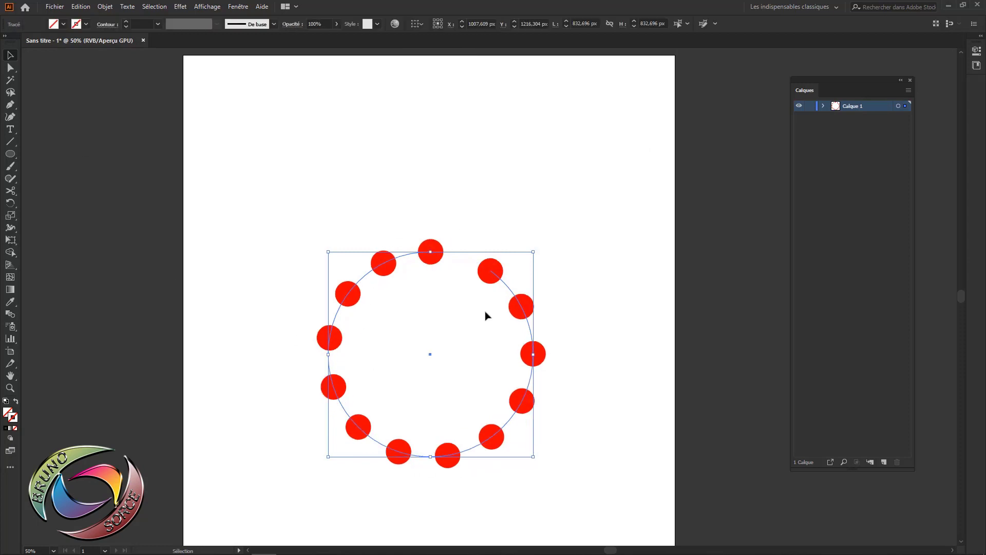
mouse_move(300, 242)
mouse_down()
mouse_move(425, 433)
mouse_move(569, 479)
mouse_up()
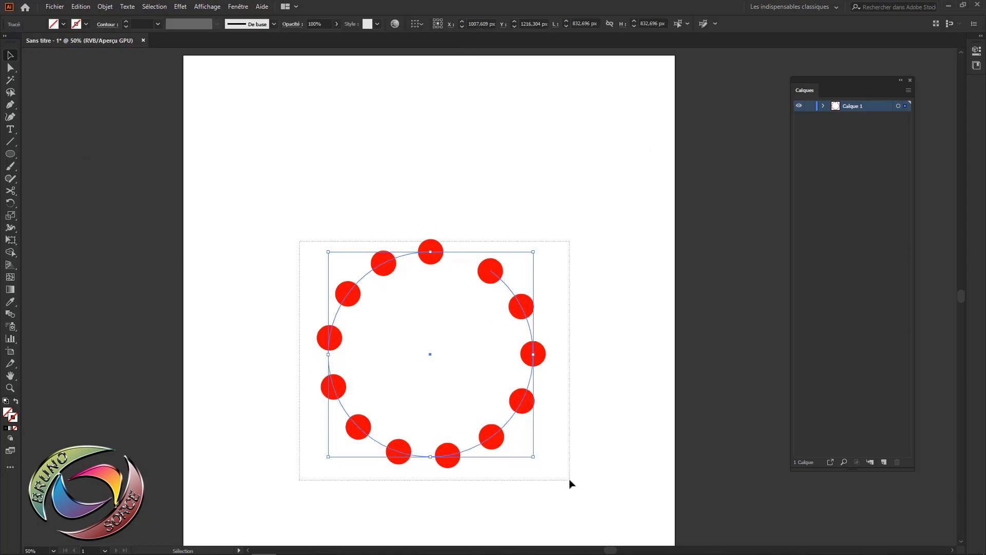
key(Delete)
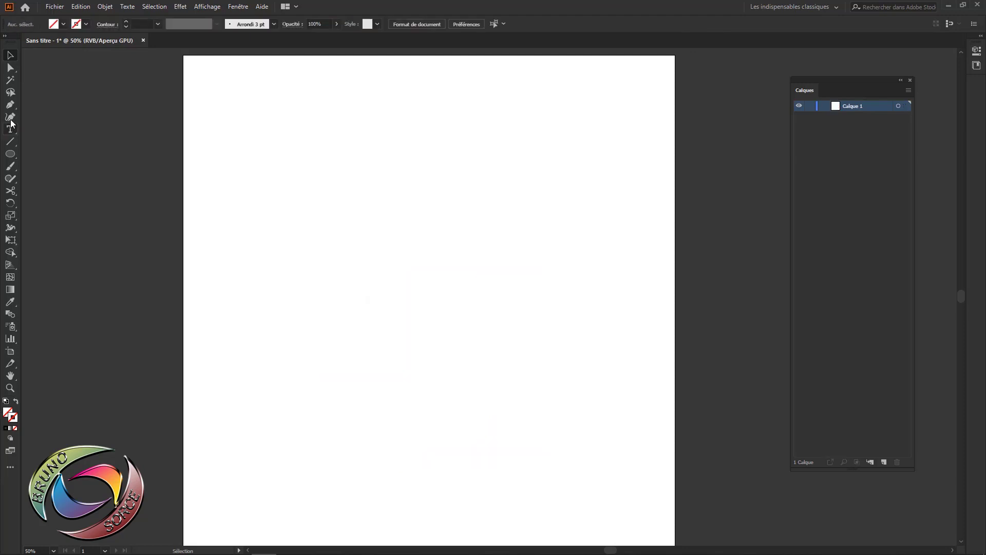
Draw a small blue-filled circle near the artboard's top-left
click(10, 154)
drag(222, 91, 256, 120)
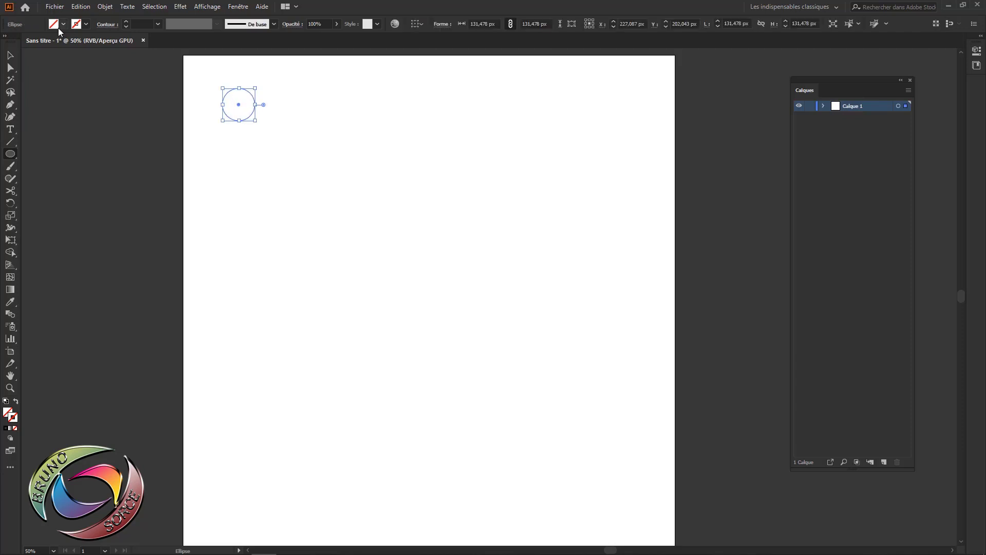
click(56, 24)
click(65, 41)
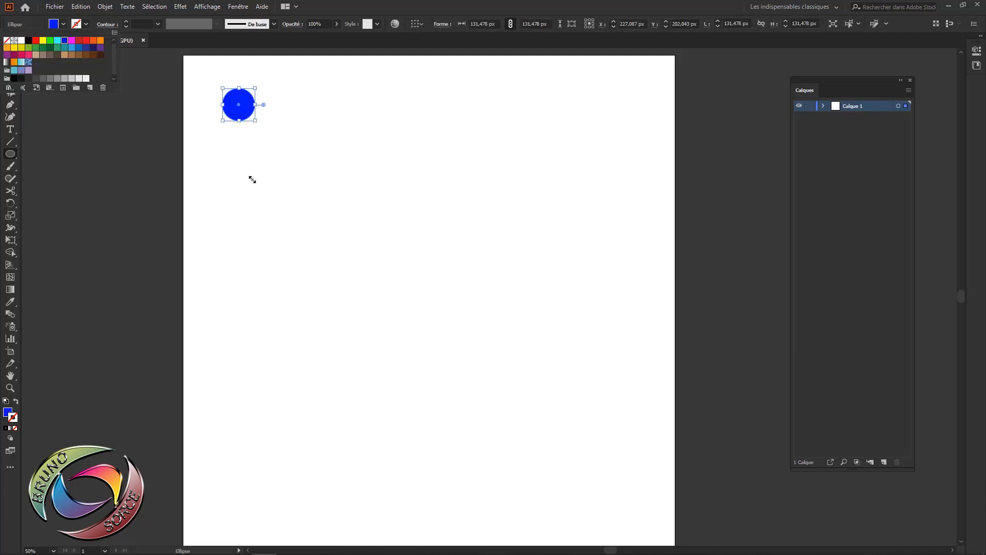
Alt-drag a copy to the right and repeat with Ctrl+D to form a row
key(v)
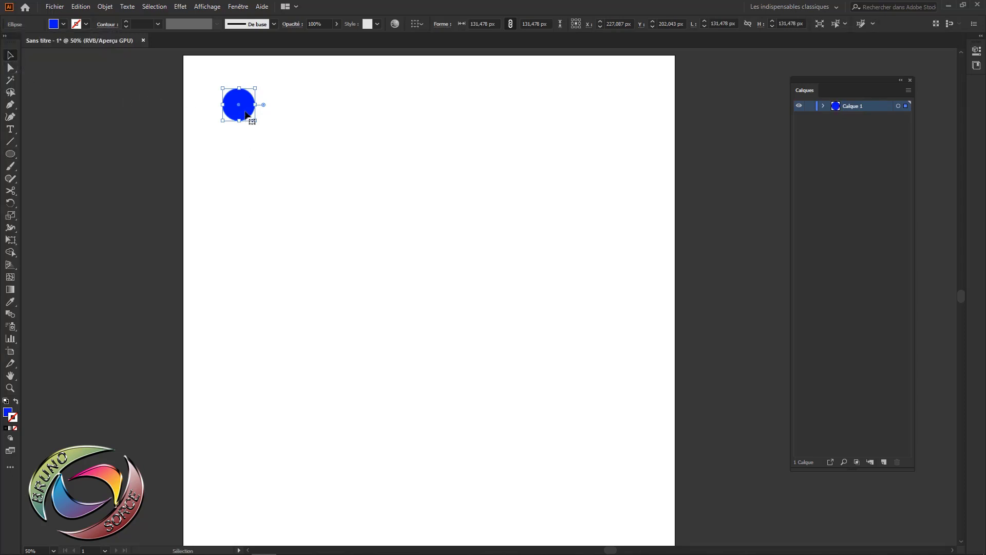
key(alt)
drag(246, 112, 287, 114)
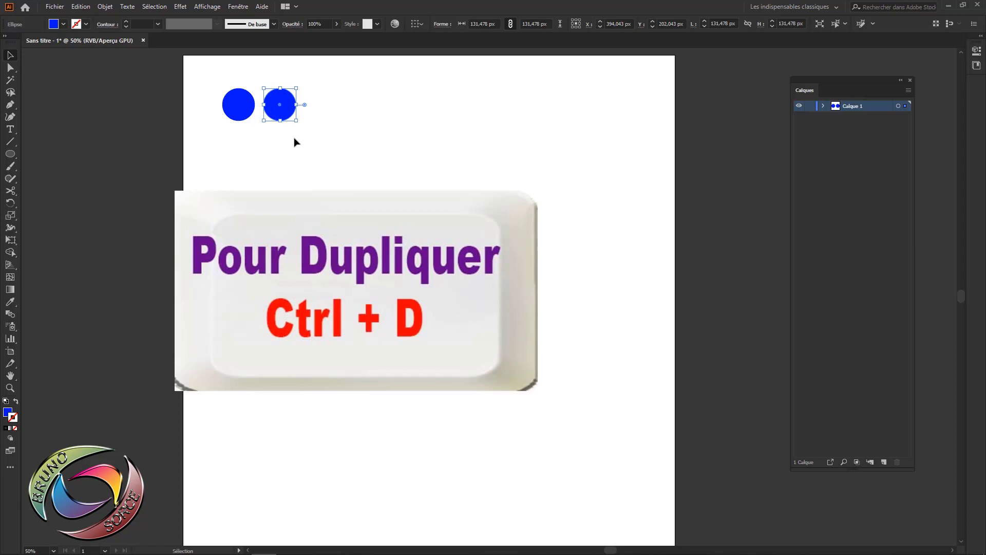
key(ctrl+d)
key(ctrl+d)
key(ctrl+d)
key(ctrl+d)
key(ctrl+d)
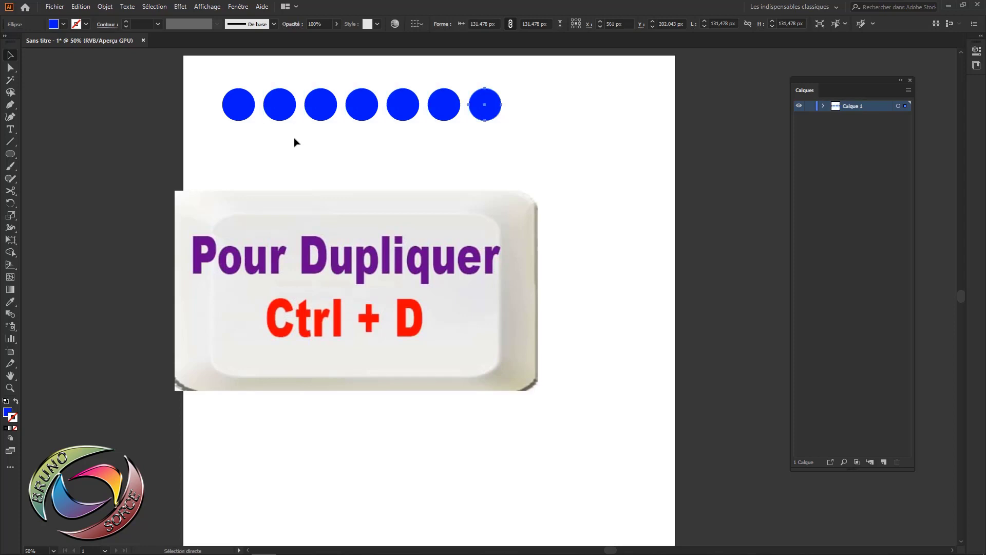
key(ctrl+d)
key(ctrl+d)
key(ctrl+d)
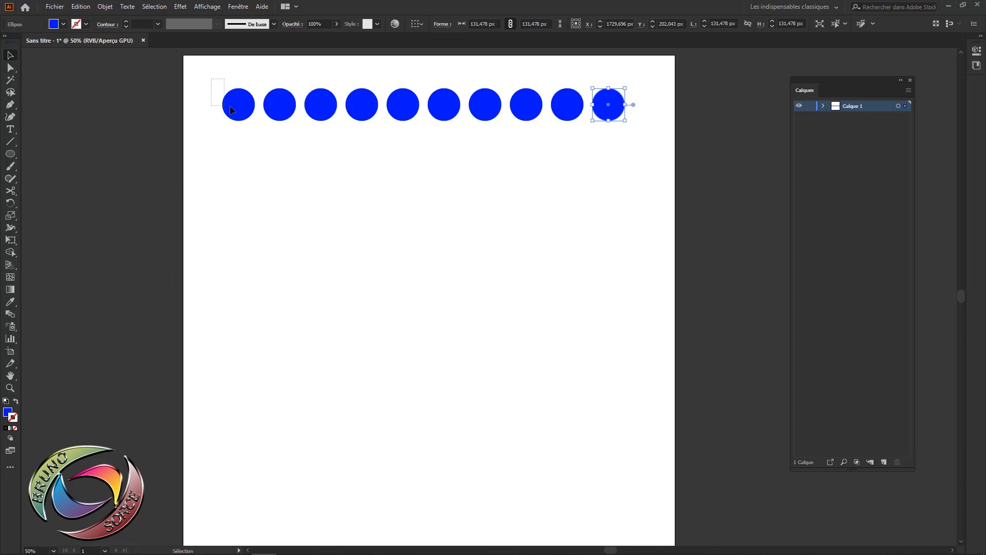
mouse_move(211, 79)
mouse_down()
mouse_move(525, 150)
mouse_move(640, 147)
mouse_up()
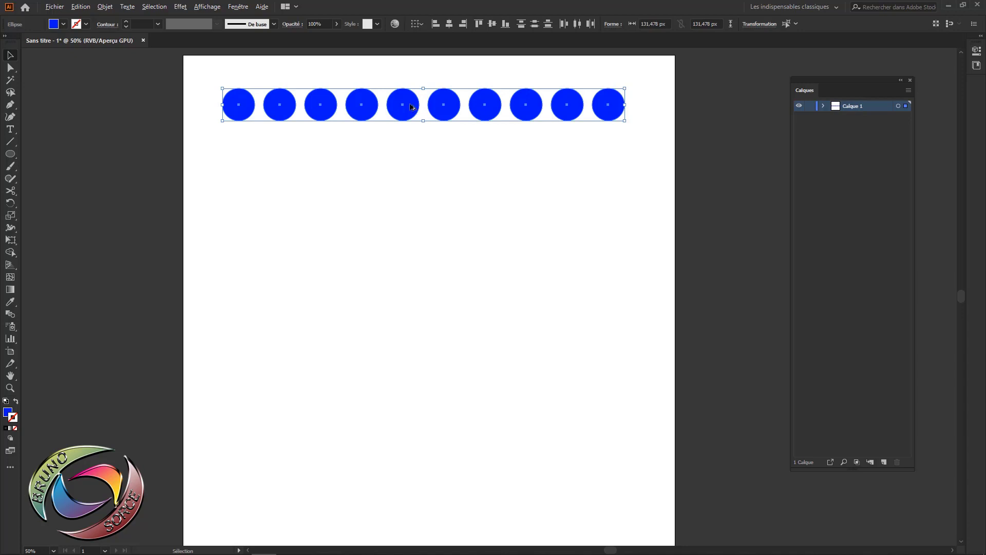
Copy the blue row downward, repeat with Ctrl+D to fill the artboard, and select all circles
drag(411, 106, 411, 145)
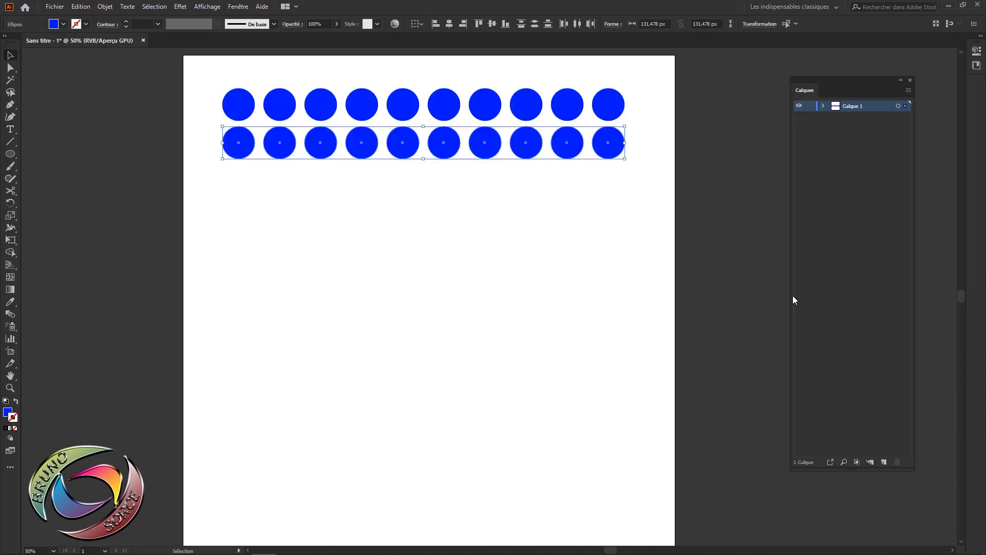
key(ctrl+d)
key(ctrl+d)
key(ctrl+d)
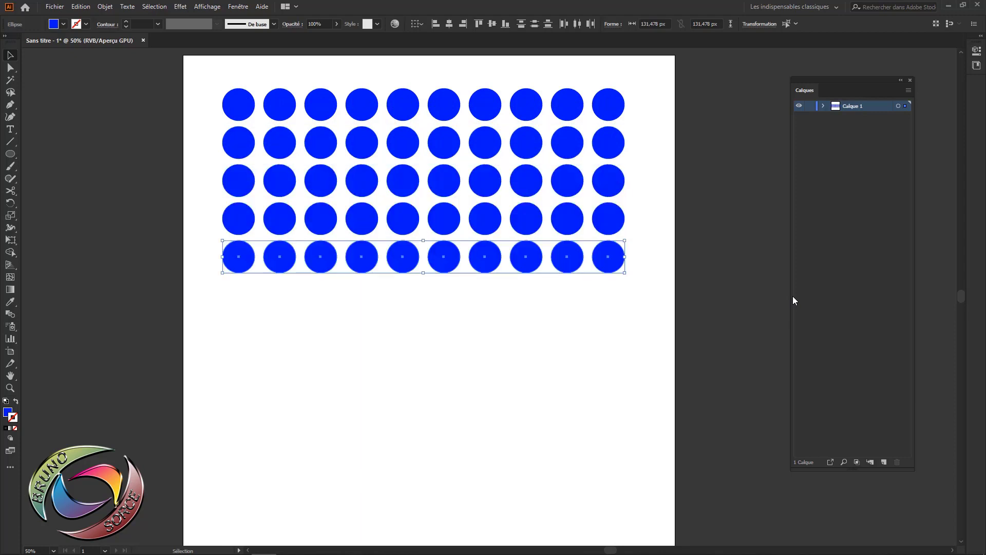
key(ctrl+d)
key(ctrl+d)
key(ctrl+d)
key(ctrl+d)
key(ctrl+d)
key(ctrl+d)
key(ctrl+d)
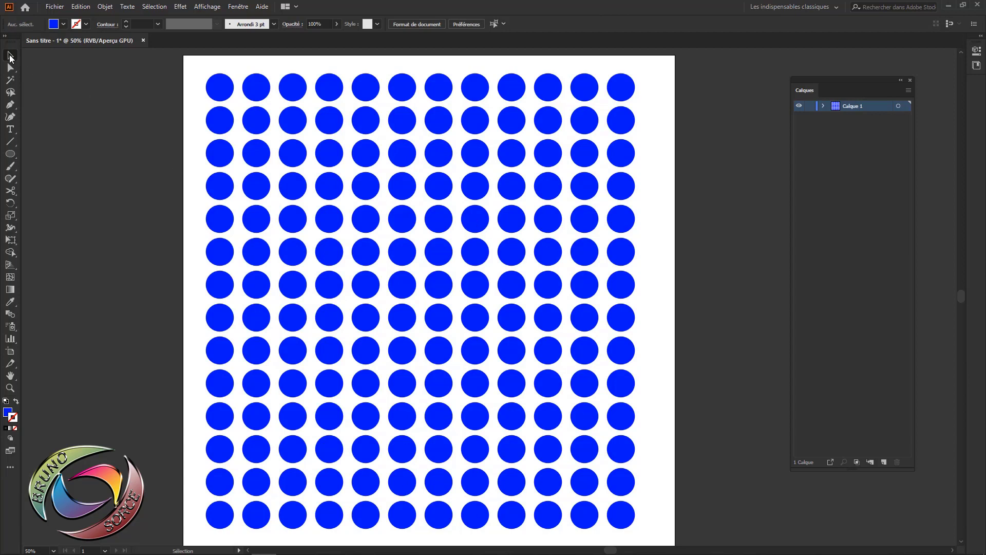
mouse_move(193, 70)
mouse_down()
mouse_move(184, 478)
mouse_move(579, 535)
mouse_up()
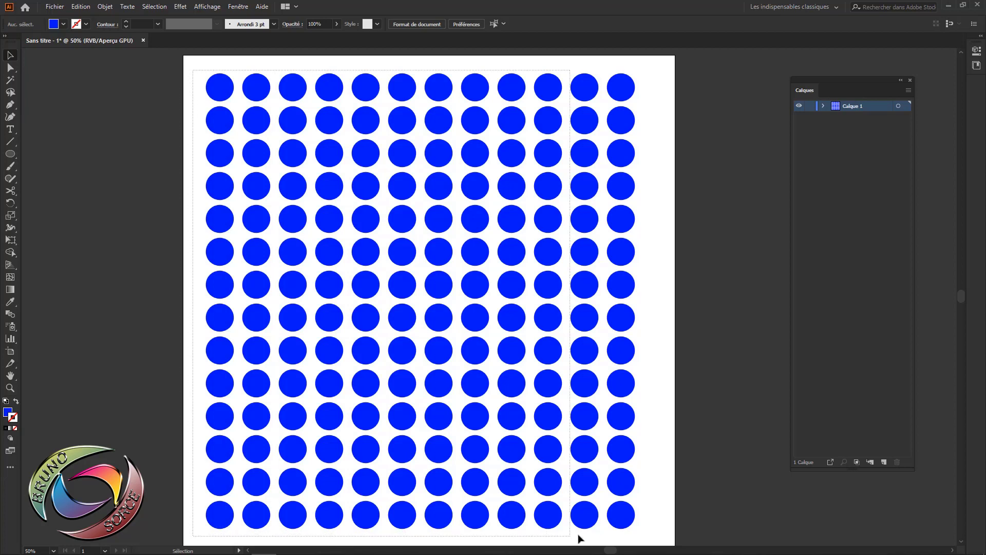
drag(578, 537, 648, 533)
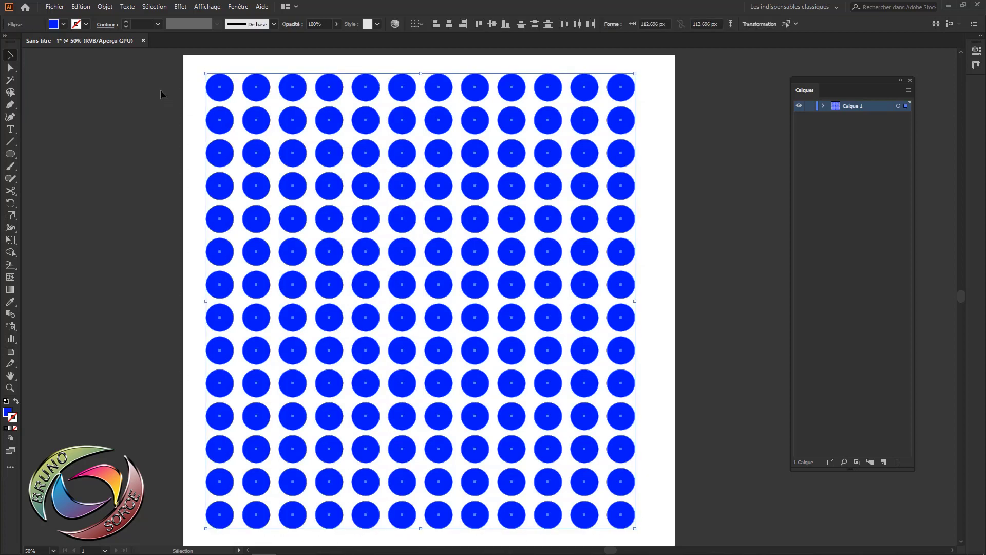
Recolour all selected circles with a red fill and a blue stroke
click(54, 26)
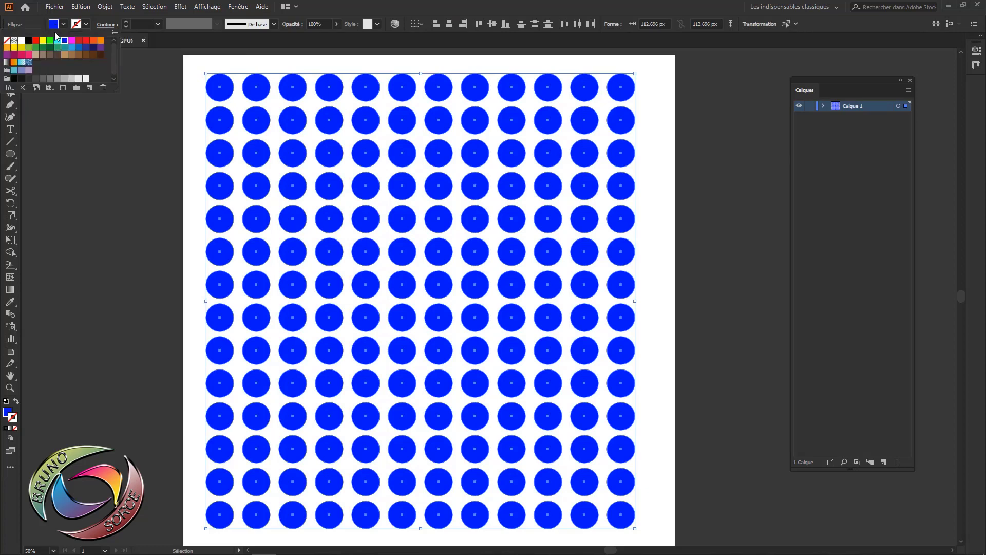
click(50, 40)
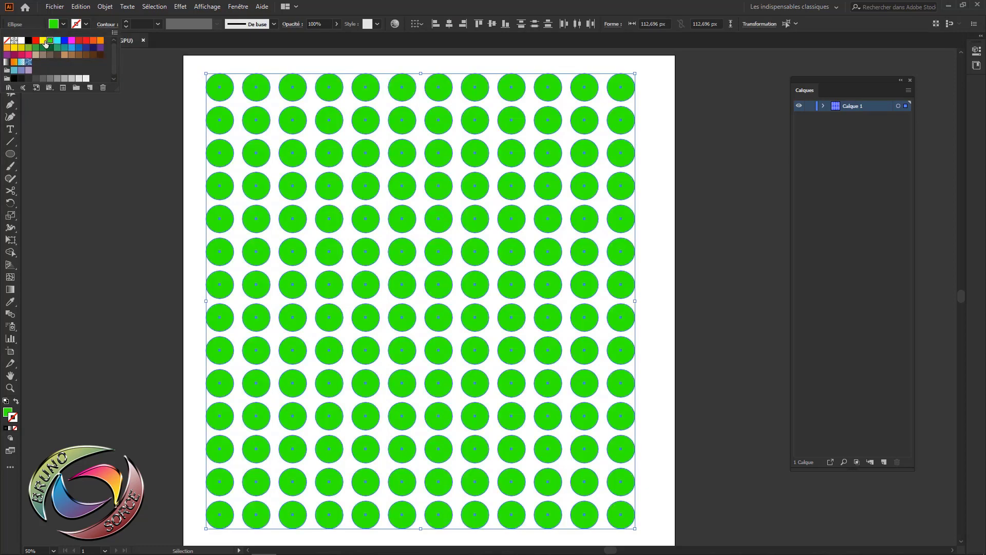
click(35, 40)
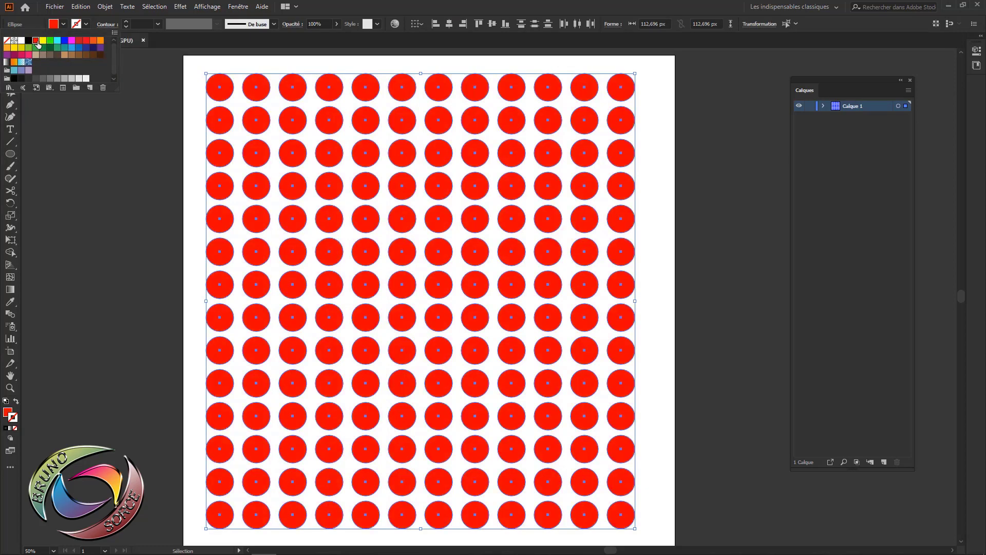
click(86, 25)
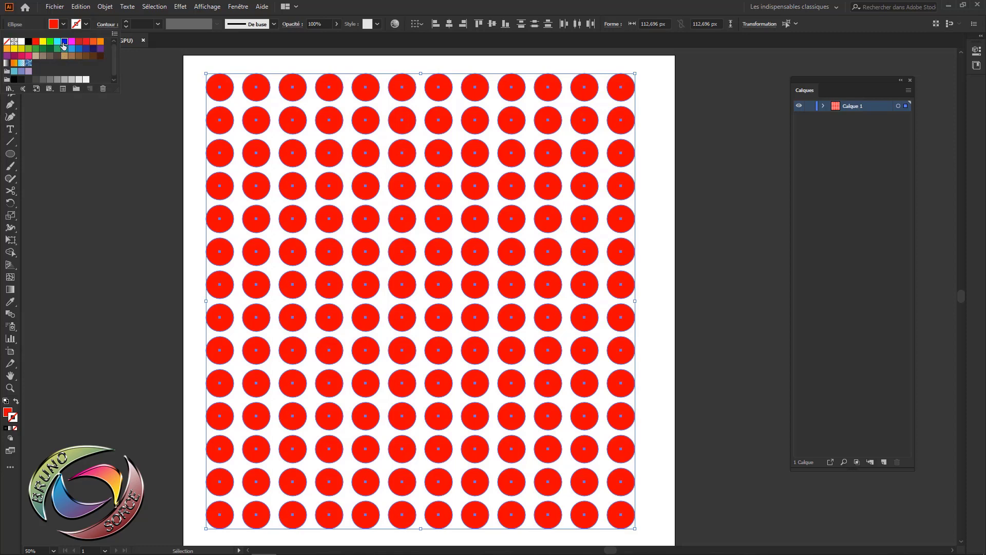
click(62, 43)
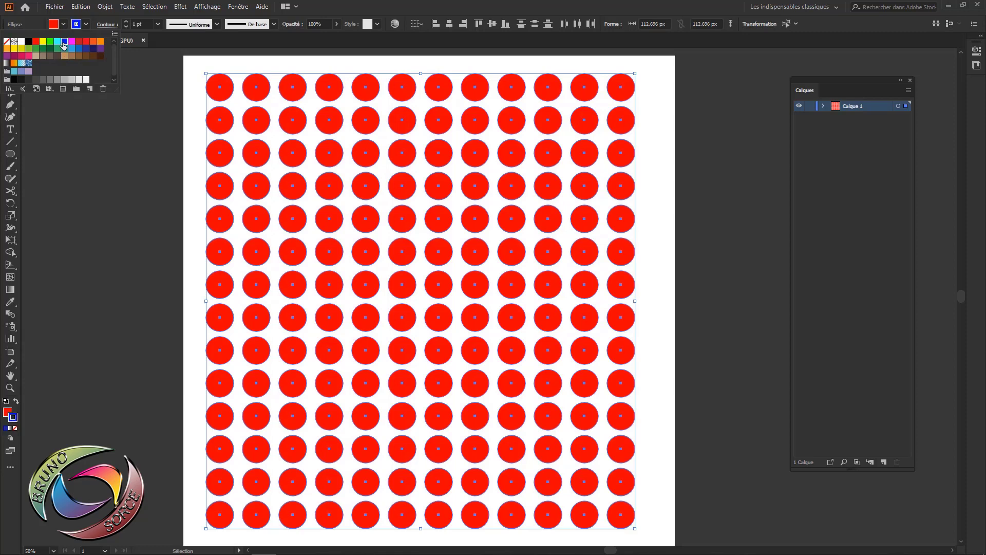
Raise the stroke weight to 9 pt, then delete all the circles
click(126, 22)
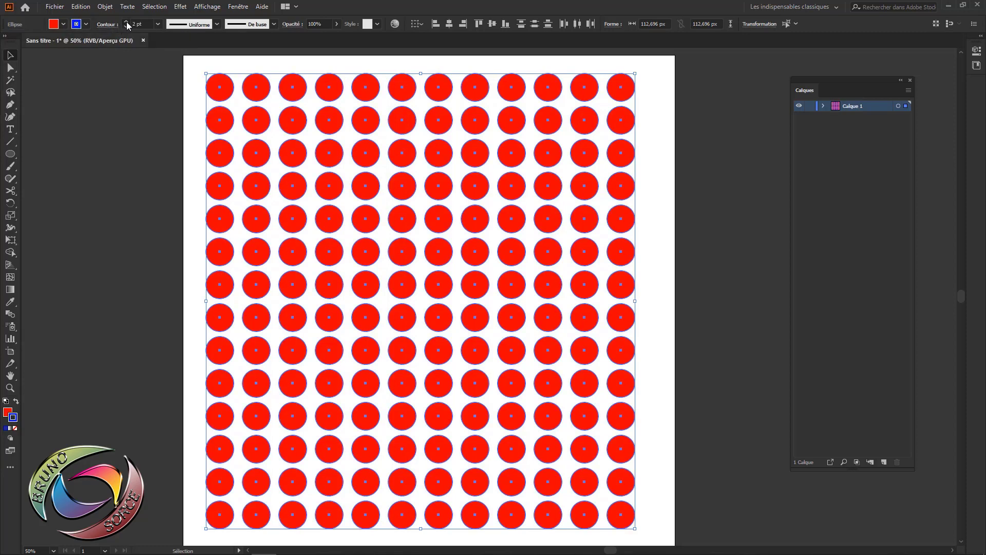
click(126, 22)
click(126, 22)
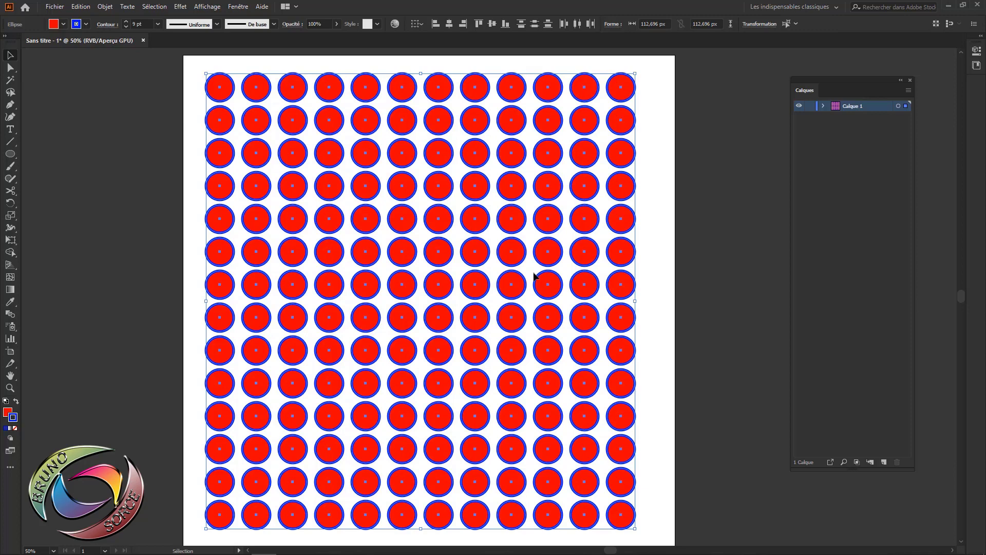
key(Delete)
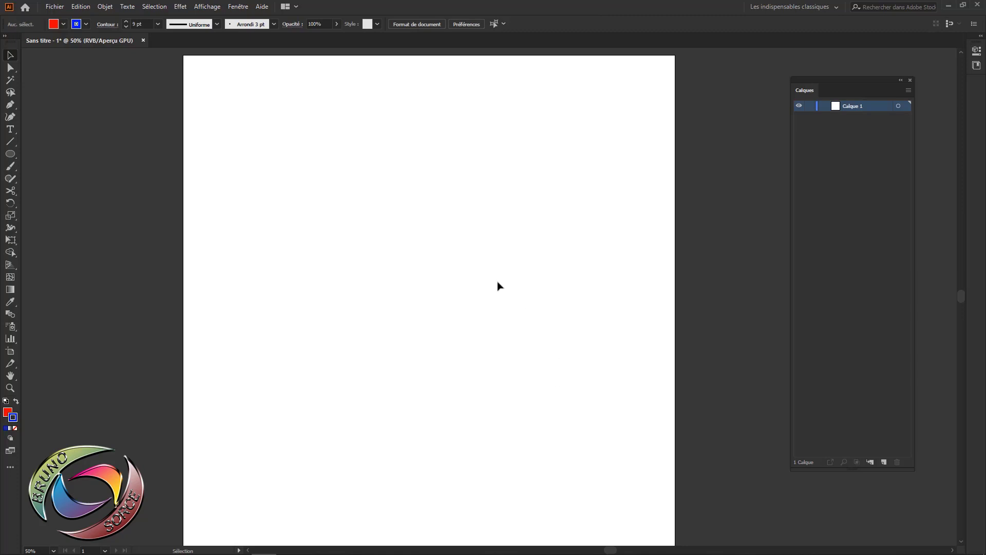
click(10, 154)
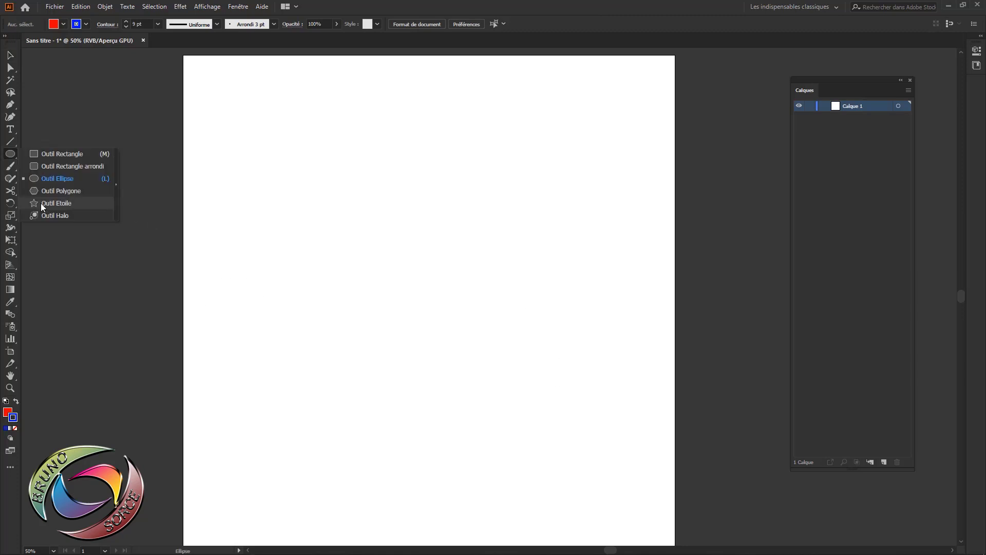
click(41, 202)
mouse_move(326, 188)
mouse_down()
mouse_move(361, 280)
mouse_move(437, 377)
mouse_move(405, 307)
mouse_move(432, 421)
mouse_move(414, 315)
mouse_move(447, 405)
mouse_up()
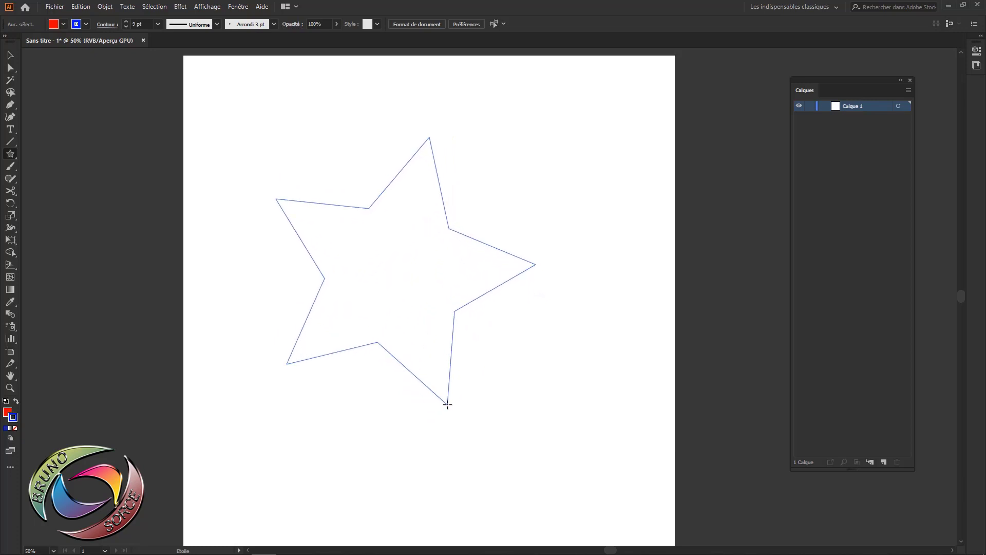
key(Up)
key(Up)
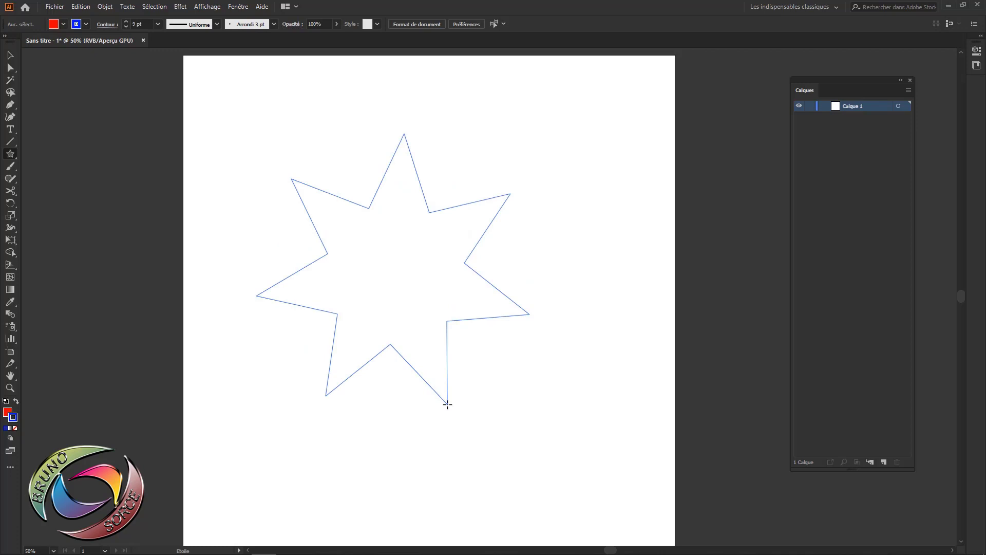
key(Up)
key(Up)
key(Up)
key(Up)
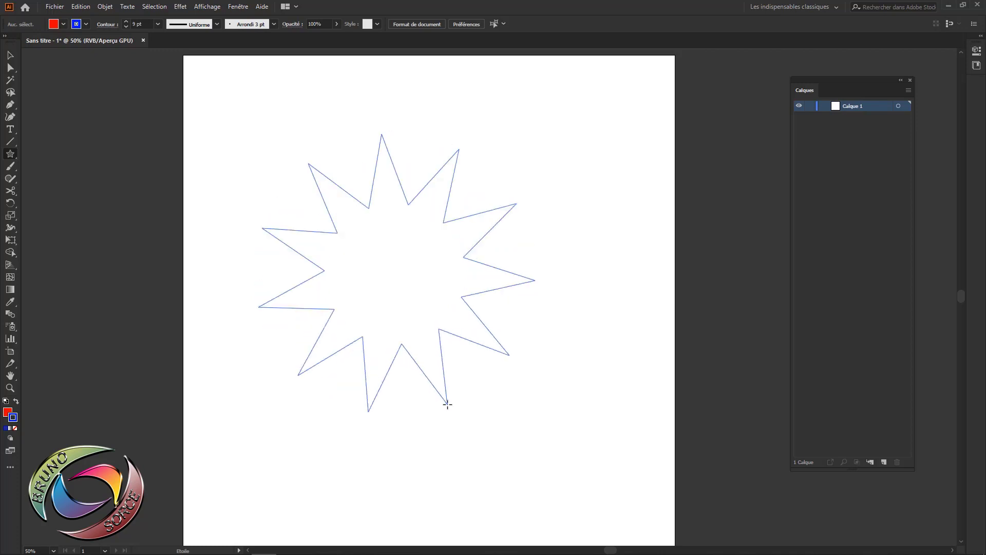
key(Down)
key(Down)
key(Down)
key(Down)
key(Down)
key(Down)
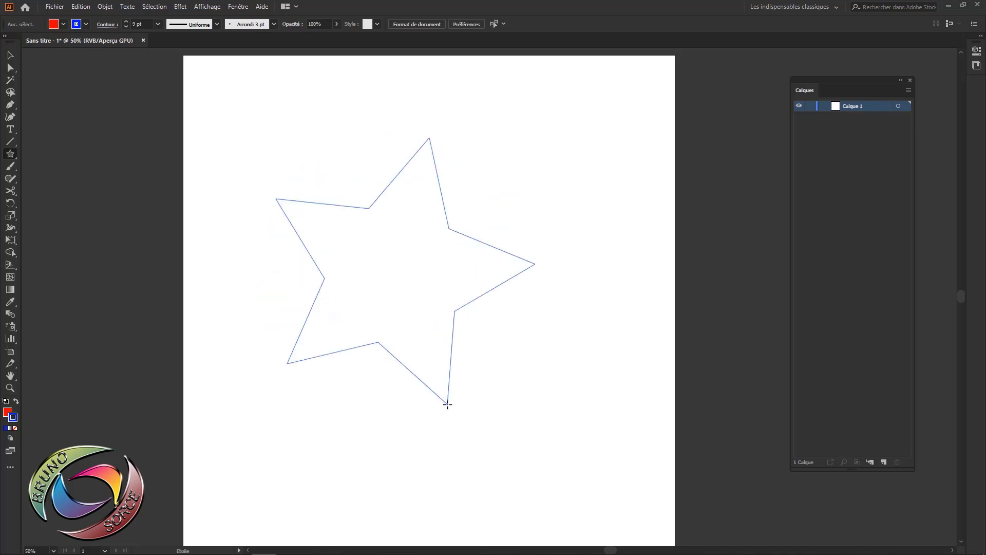
key(Down)
key(Down)
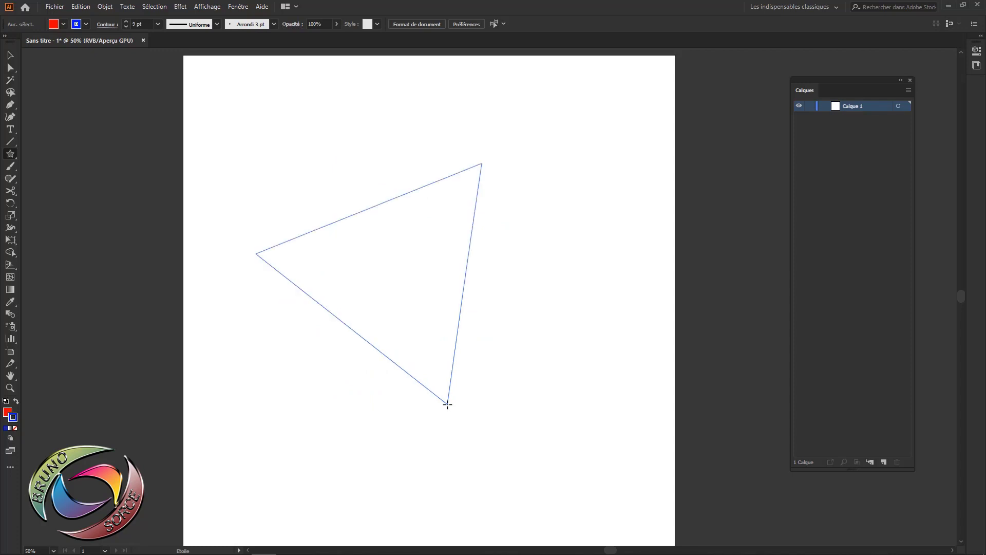
key(Up)
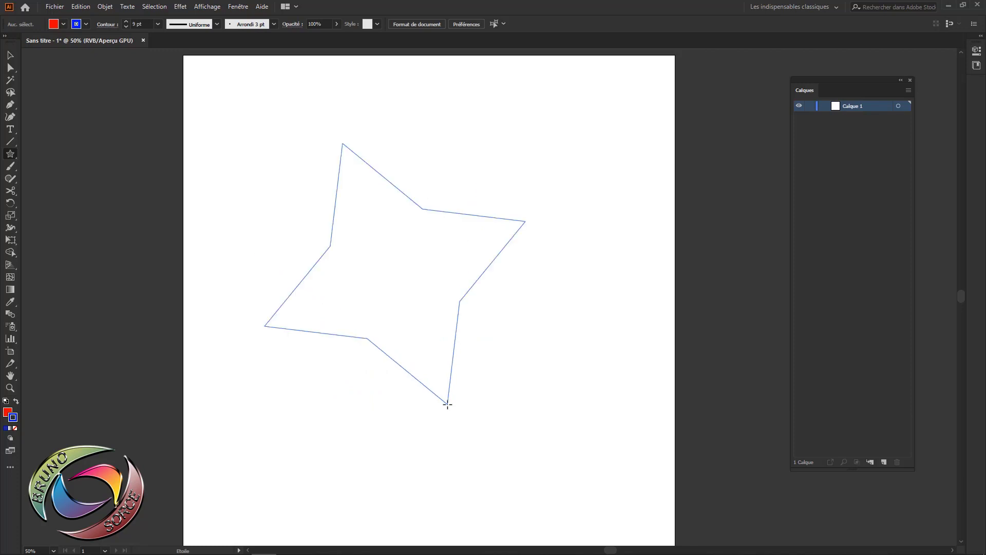
drag(447, 404, 447, 404)
key(ctrl+z)
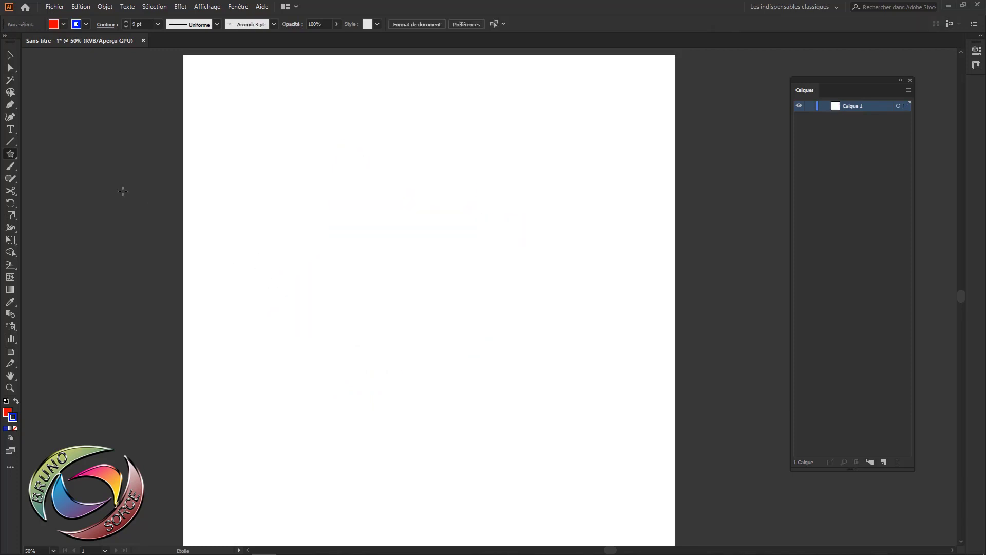
click(10, 156)
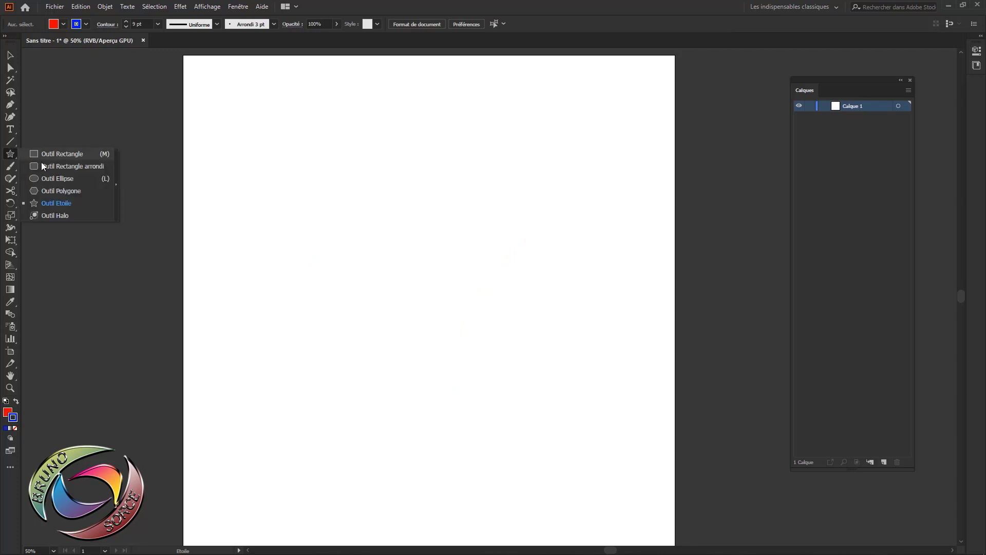
click(61, 191)
mouse_move(319, 201)
mouse_down()
mouse_move(378, 309)
mouse_move(478, 405)
mouse_up()
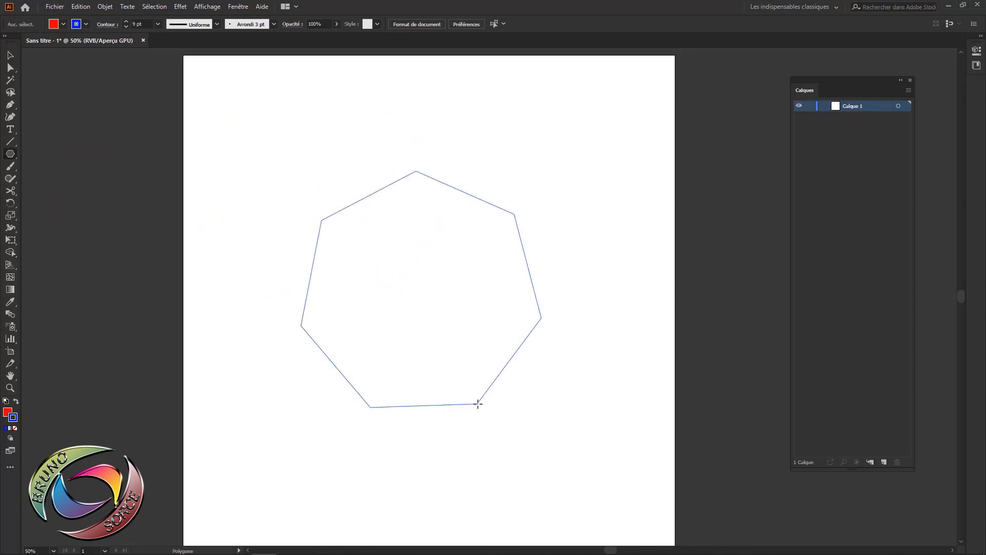
key(Up)
key(Up)
key(Up)
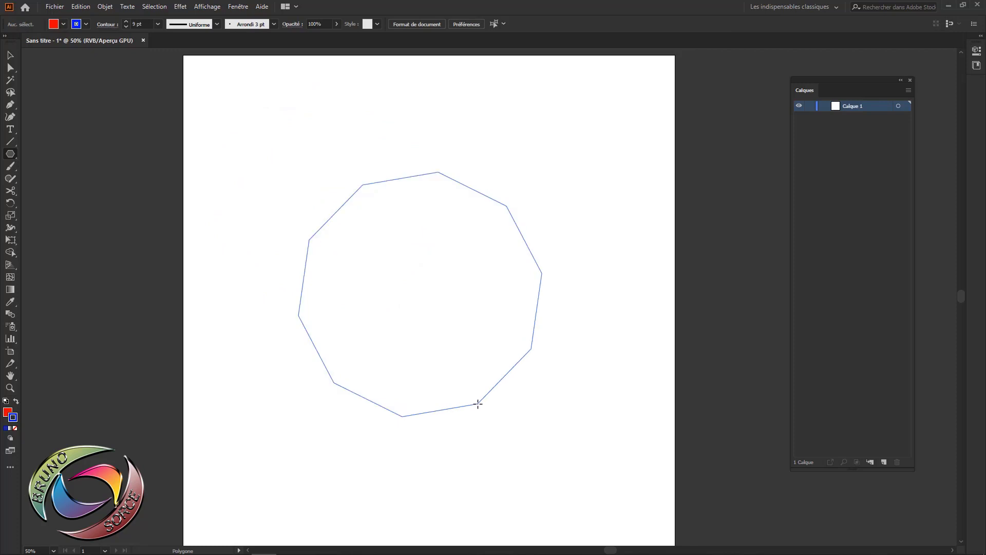
key(Up)
key(Down)
key(Down)
key(Down)
key(Down)
key(Down)
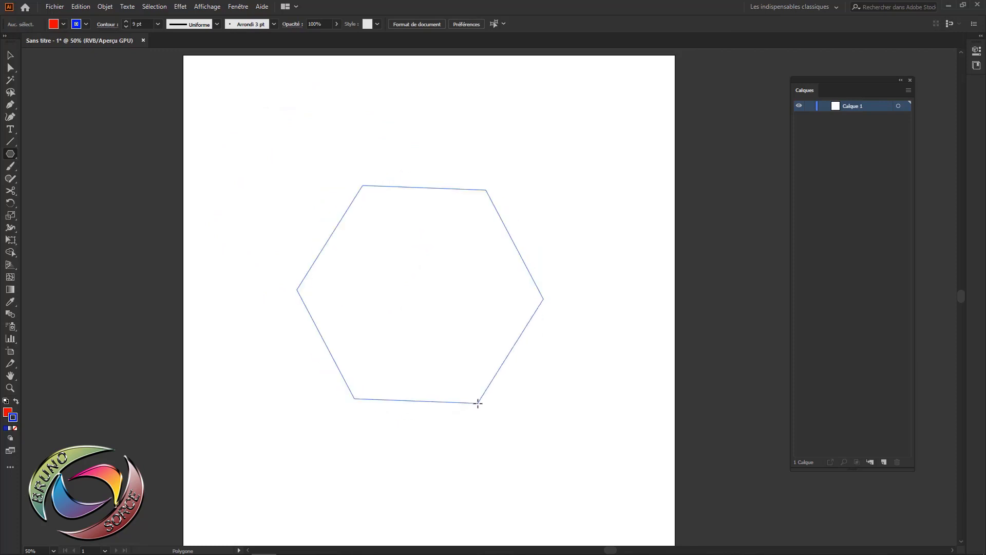
key(Down)
key(Down)
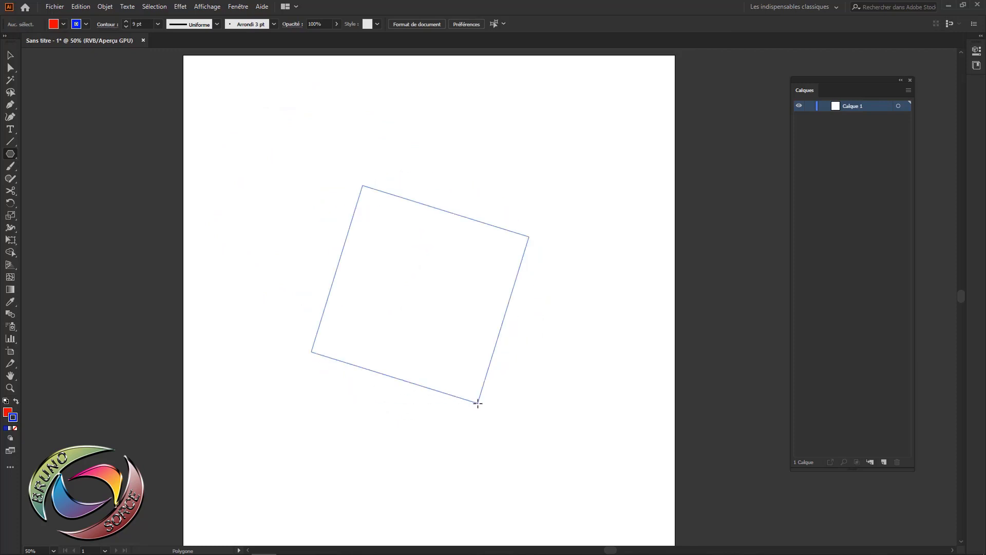
key(Down)
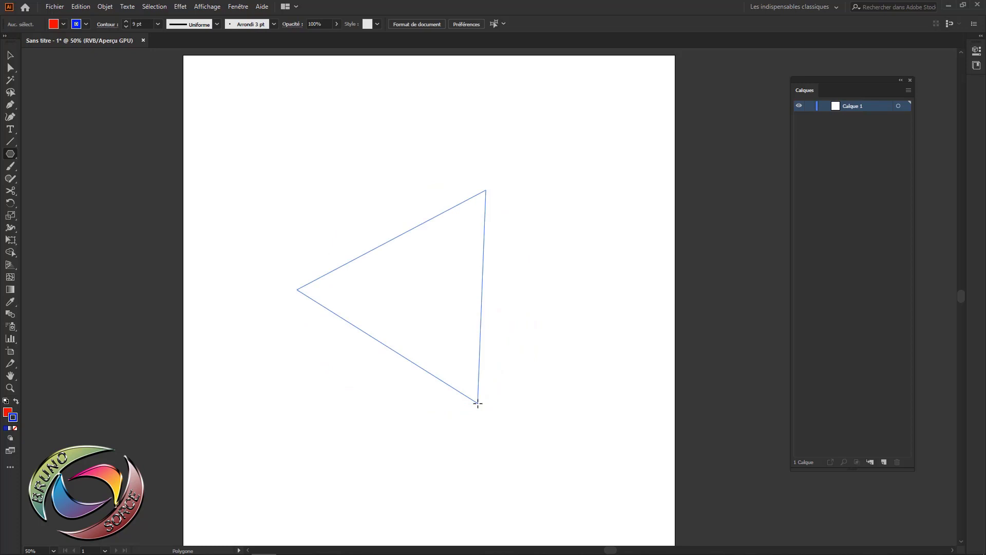
drag(478, 403, 478, 403)
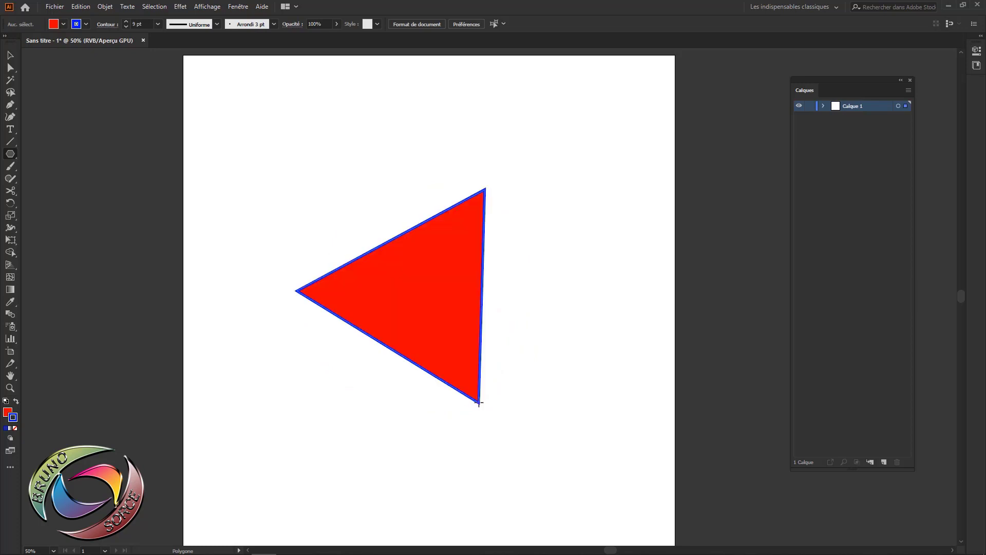
key(Delete)
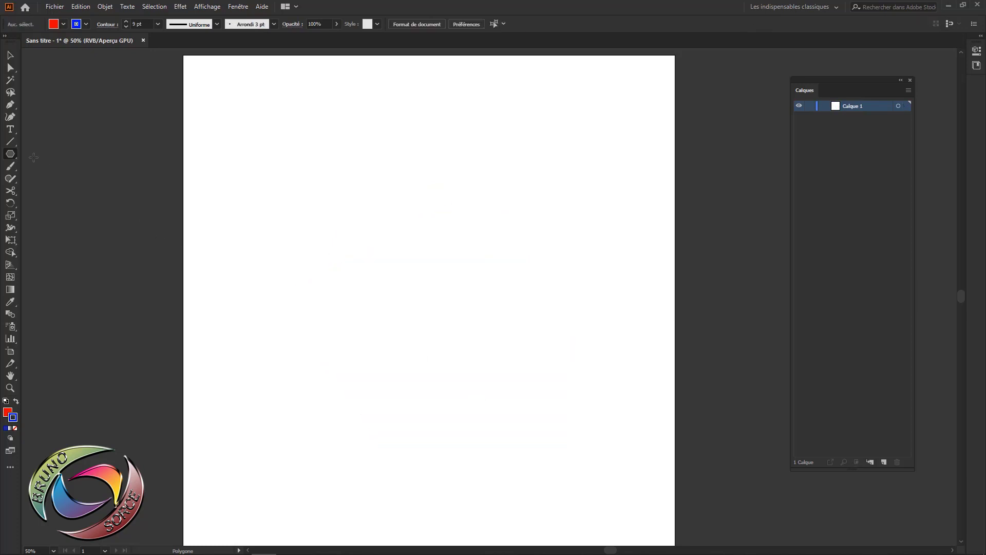
Draw a five-point red star near the page centre and thicken its blue outline to 40 pt
alt+click(8, 154)
mouse_move(323, 219)
mouse_down()
mouse_move(342, 280)
mouse_move(423, 418)
mouse_up()
key(Up)
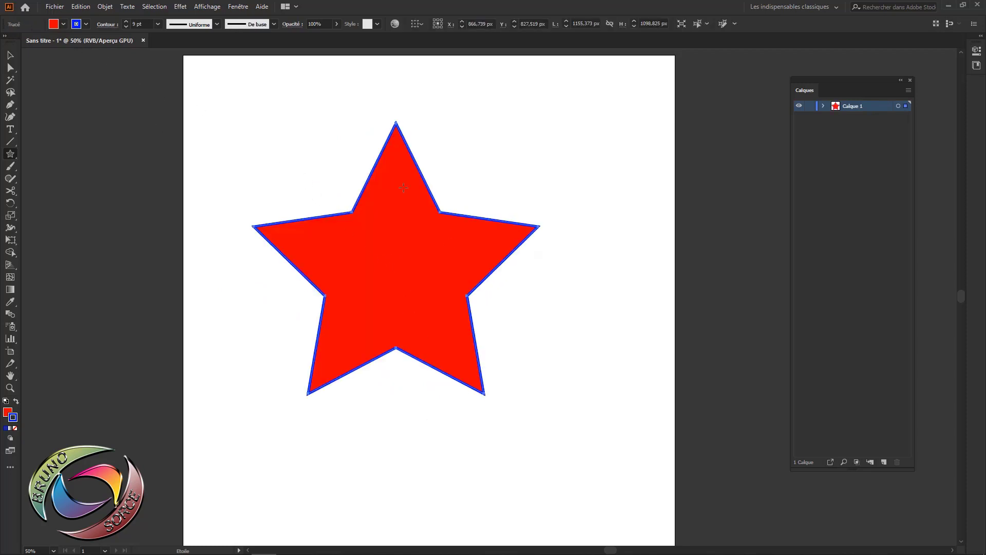
click(126, 24)
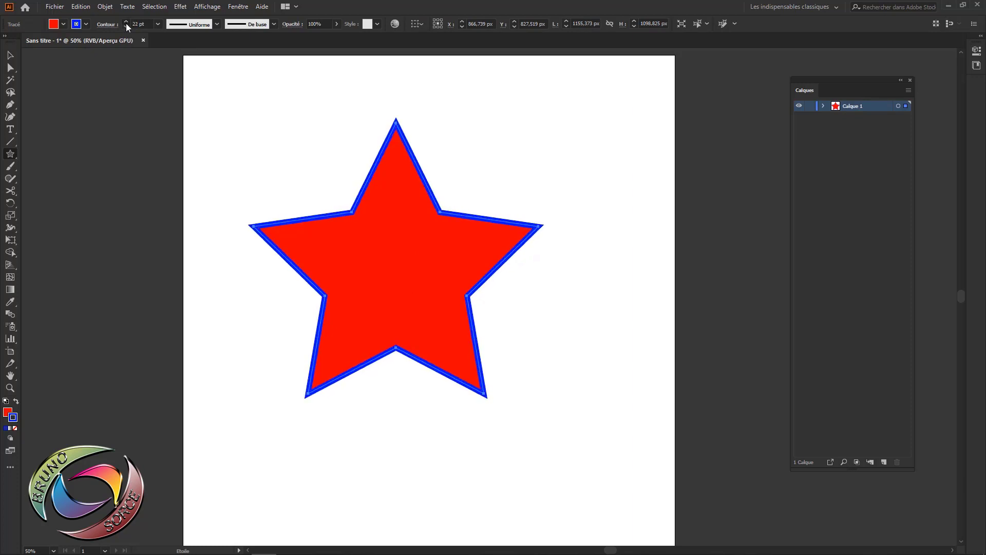
click(126, 23)
click(126, 23)
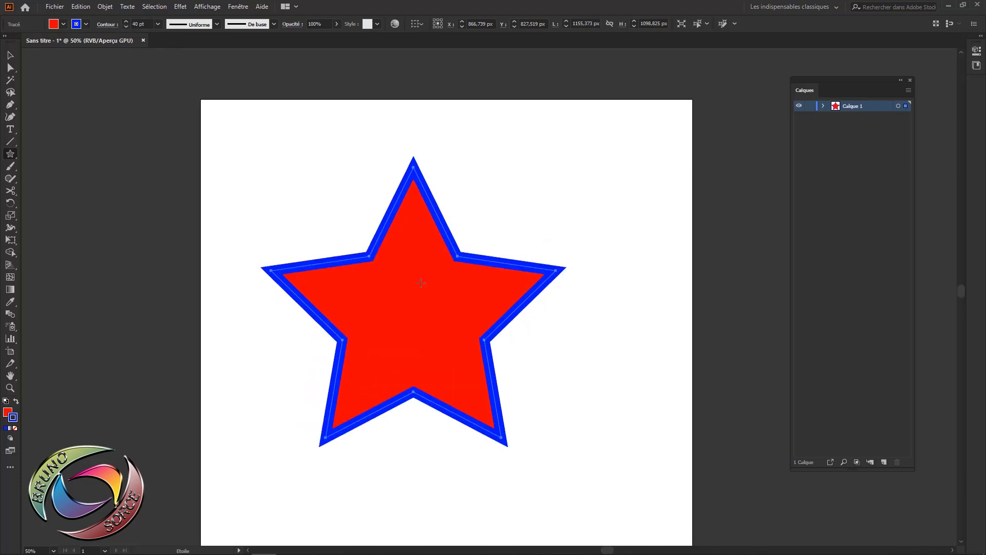
Zoom in on the star, switch to the Selection tool, and show the Appearance (Aspect) panel
key(ctrl+plus)
key(v)
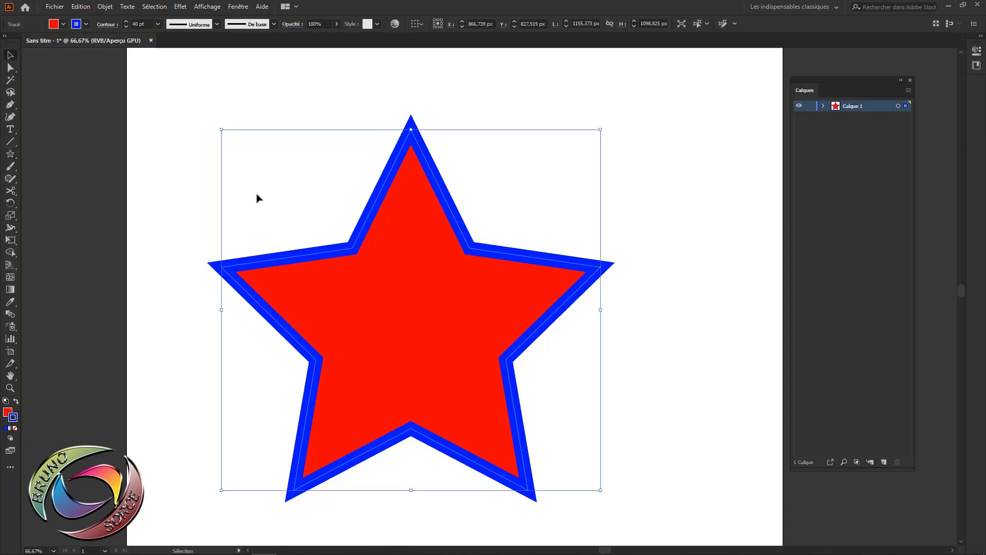
click(239, 7)
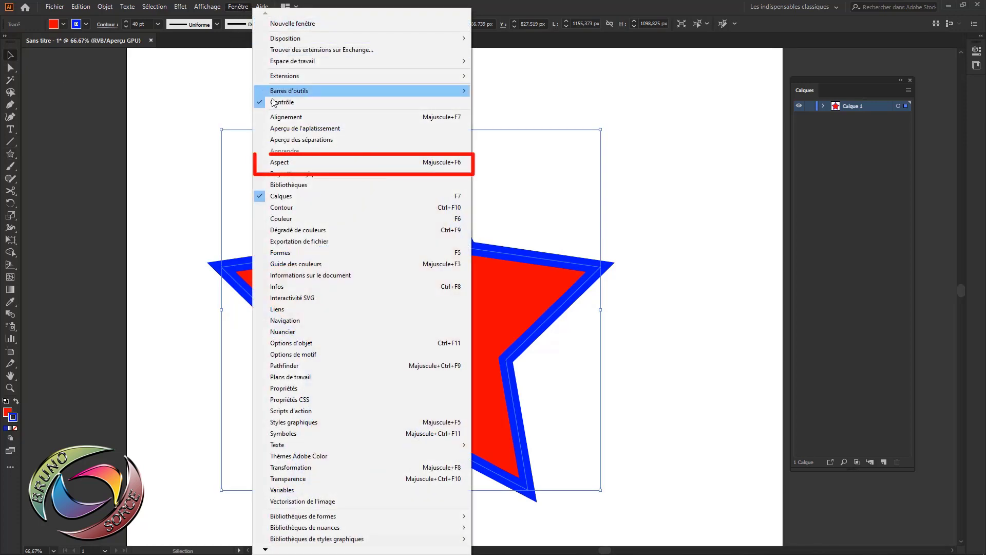
click(272, 162)
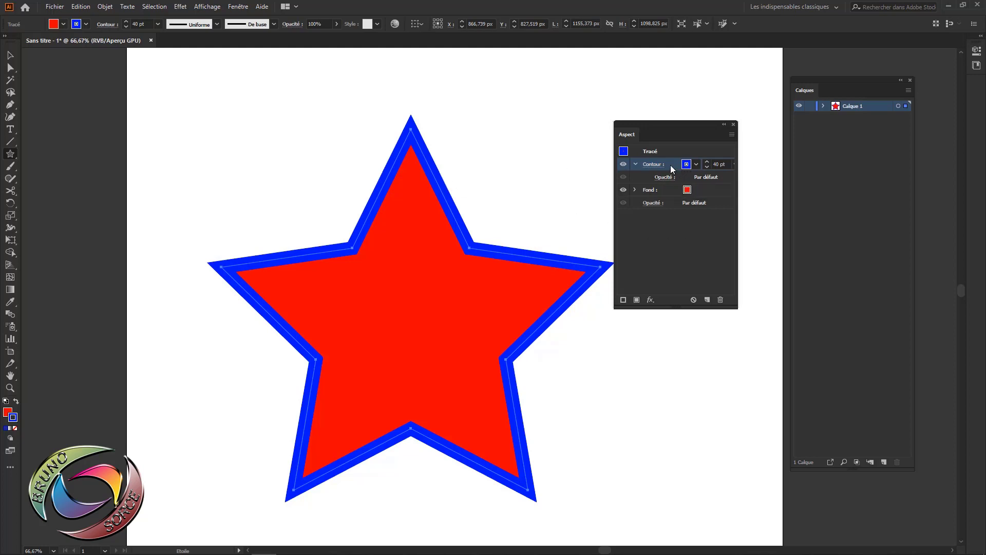
click(665, 177)
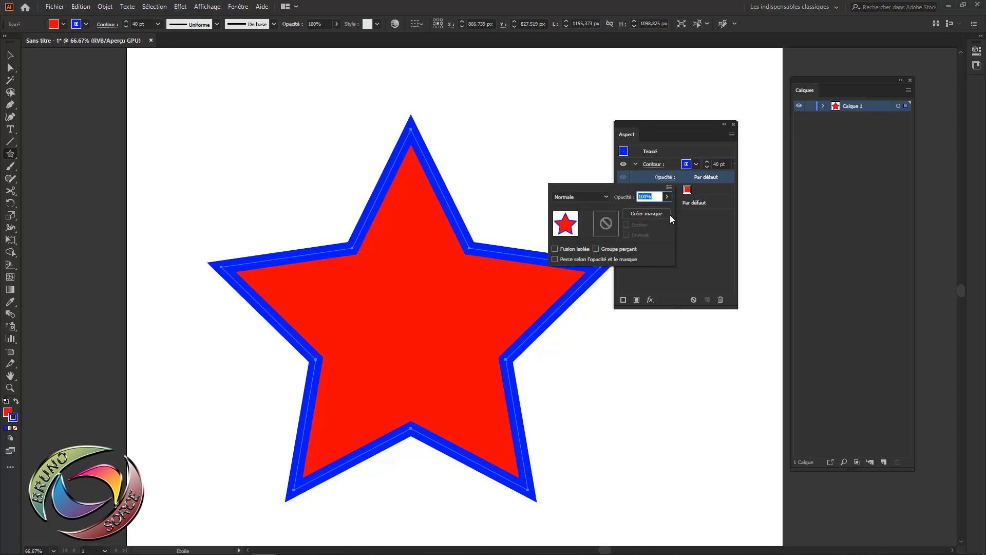
click(667, 197)
drag(668, 210, 642, 213)
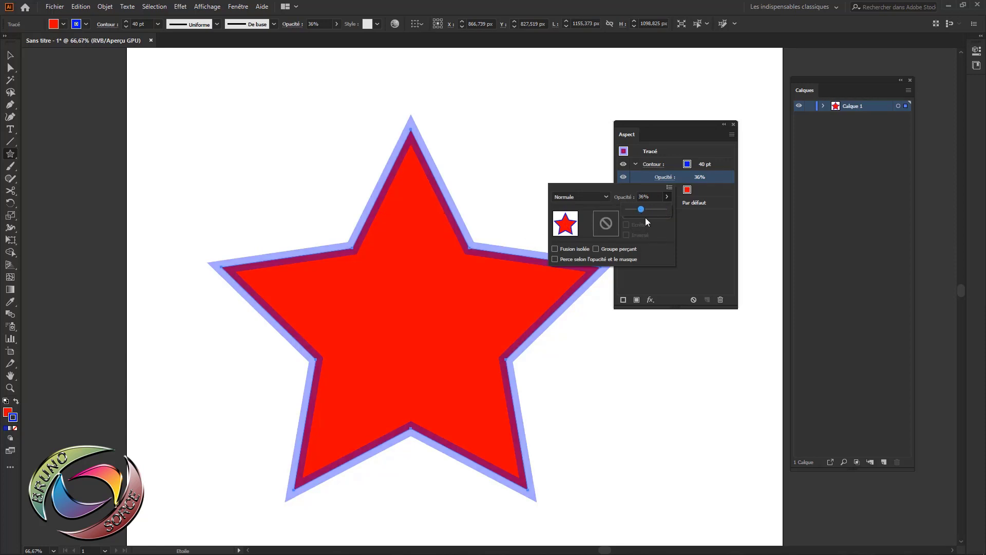
drag(642, 209, 705, 190)
click(704, 189)
Set the star's red fill opacity to 57% in the Appearance panel, leaving the stroke opaque
click(667, 190)
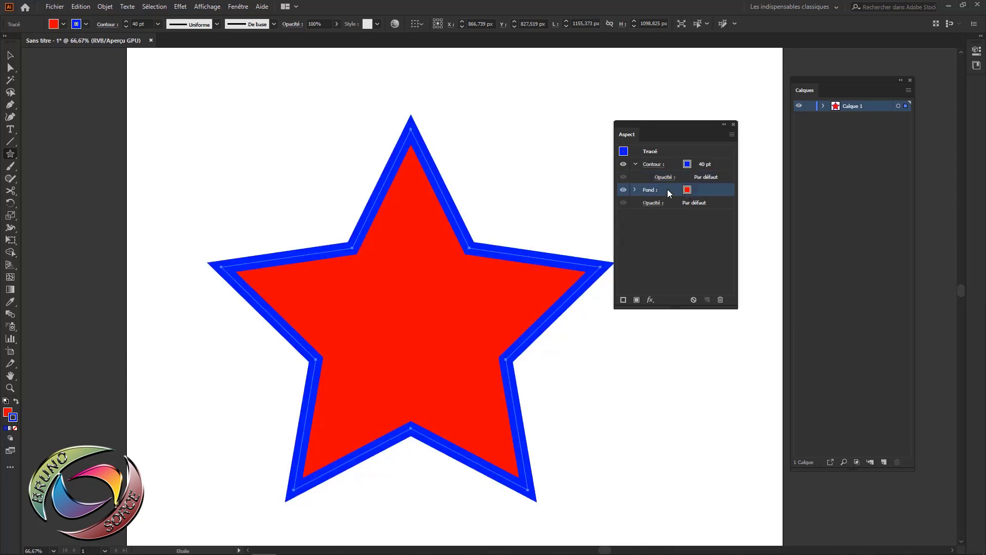
click(635, 189)
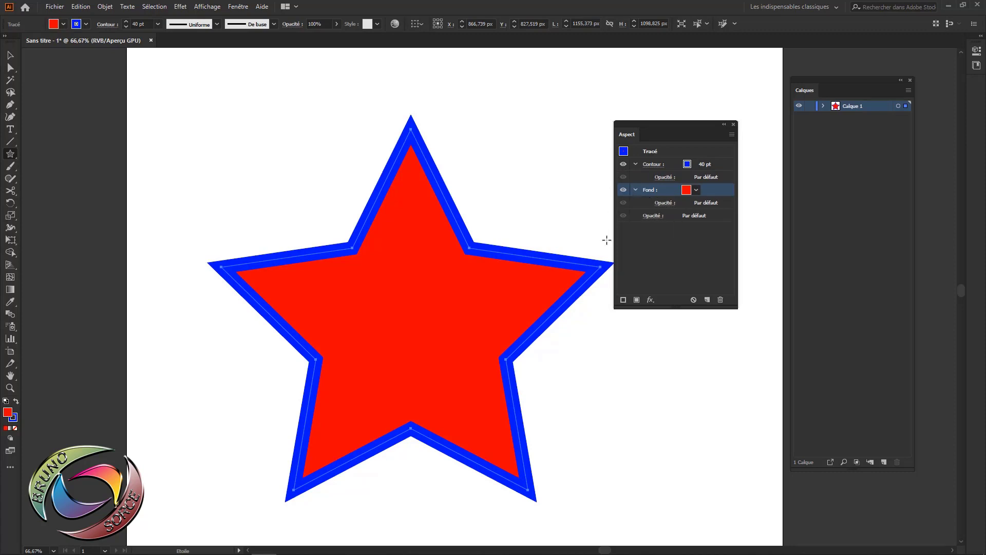
click(663, 204)
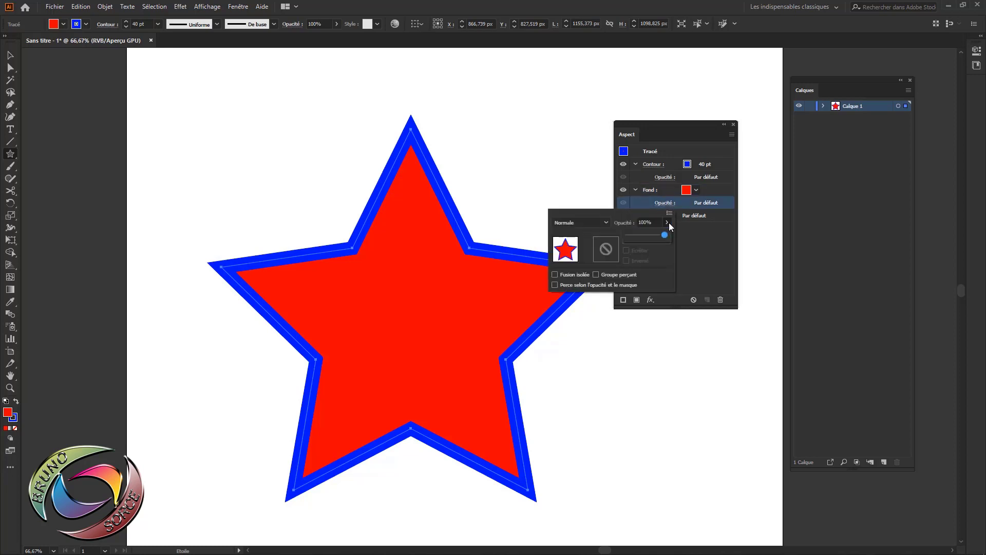
mouse_move(665, 234)
mouse_down()
mouse_move(630, 239)
mouse_move(665, 236)
mouse_up()
drag(665, 235, 648, 237)
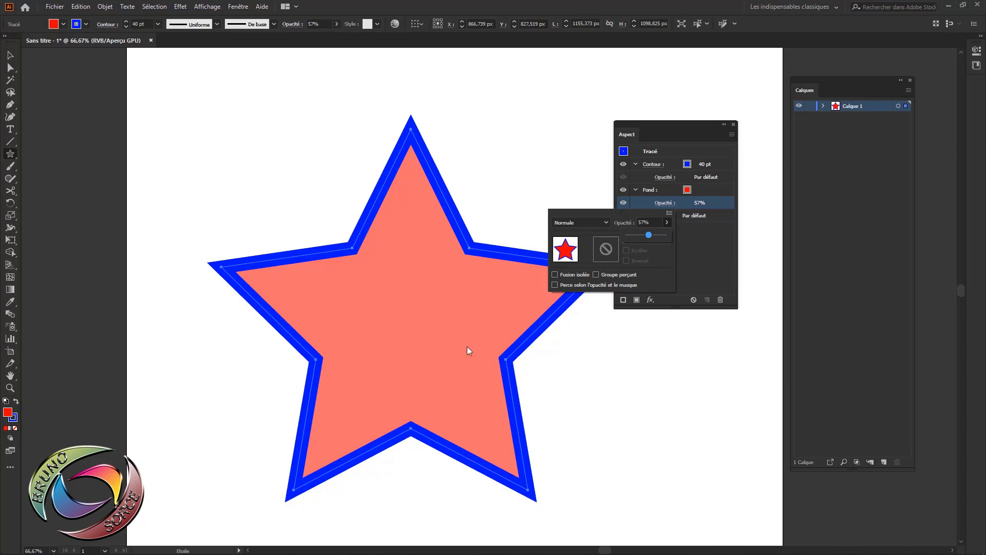
click(239, 7)
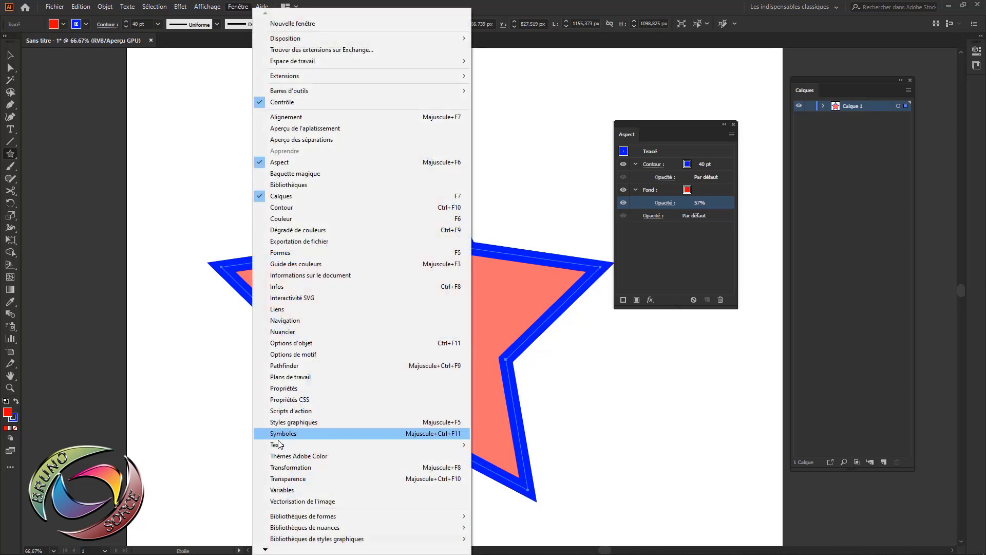
Bring up the separate Transparency panel, move it aside, and close it again
click(292, 480)
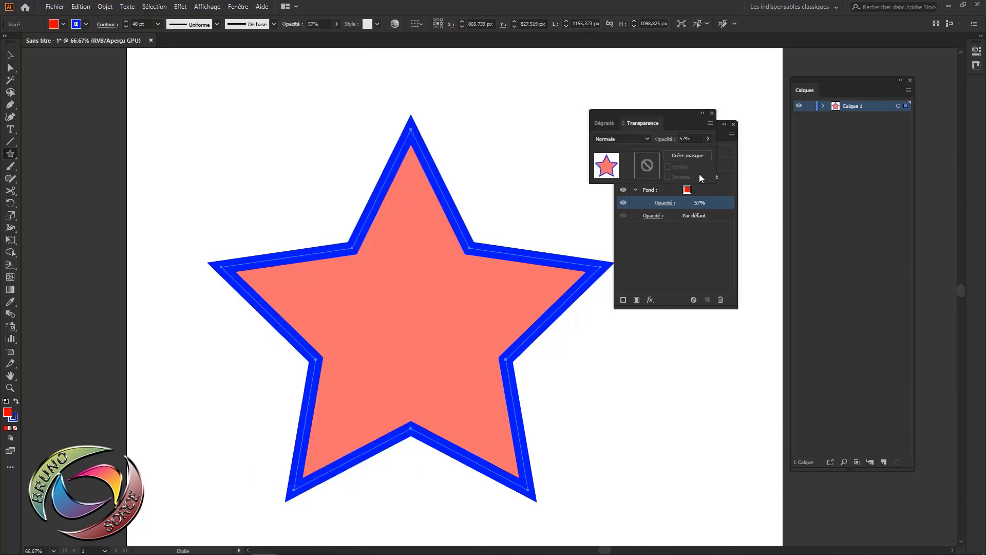
drag(667, 110, 580, 79)
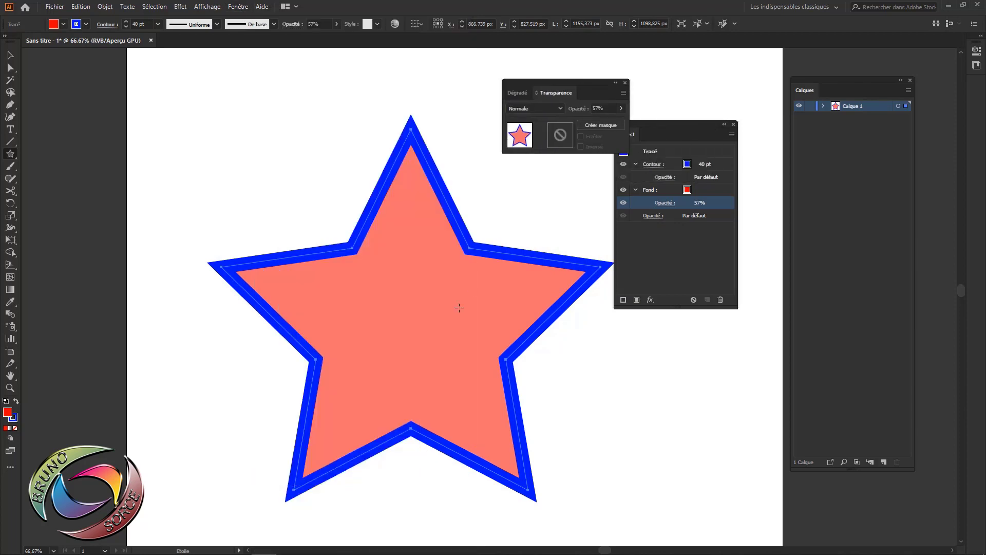
click(626, 83)
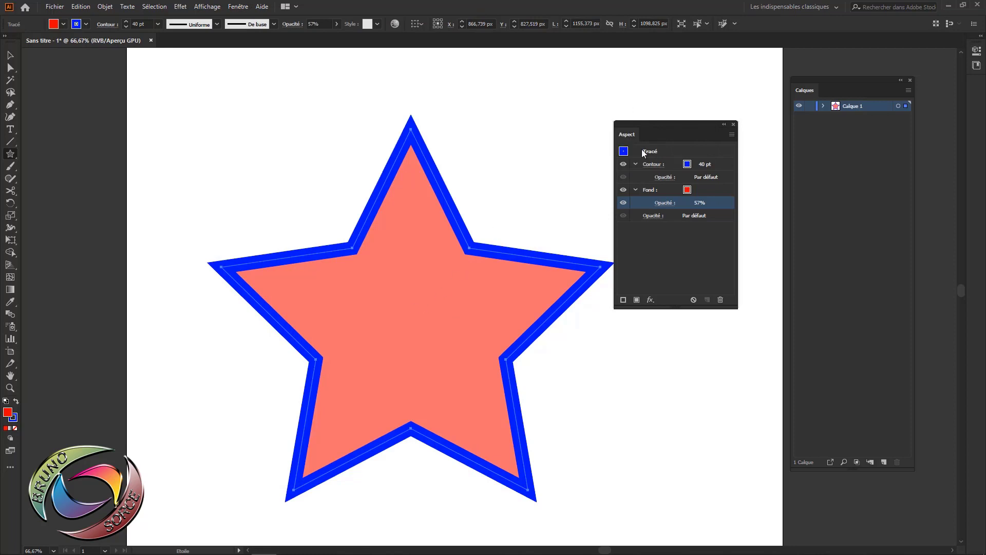
Return the star's fill opacity to 100% and make the stroke the active colour
click(664, 204)
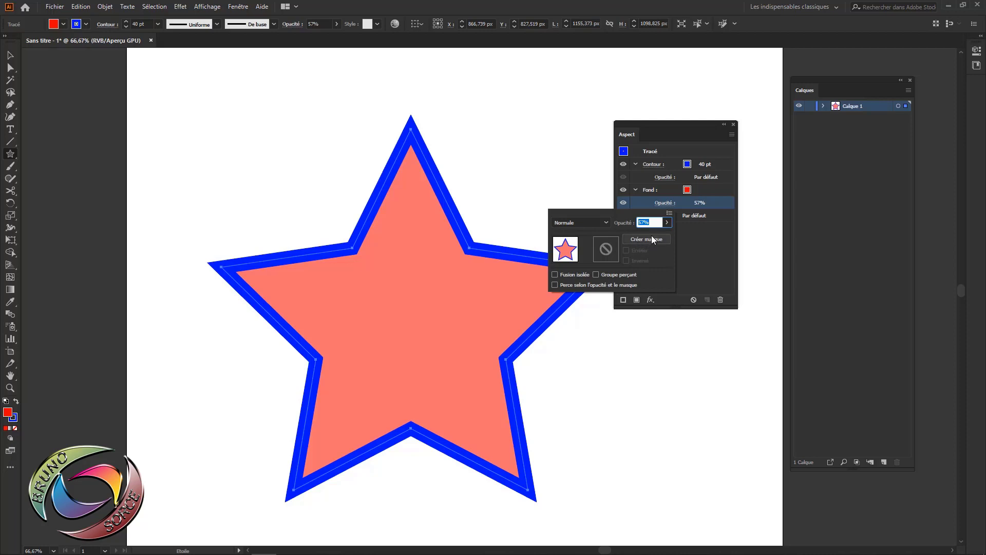
click(667, 223)
drag(651, 235, 673, 238)
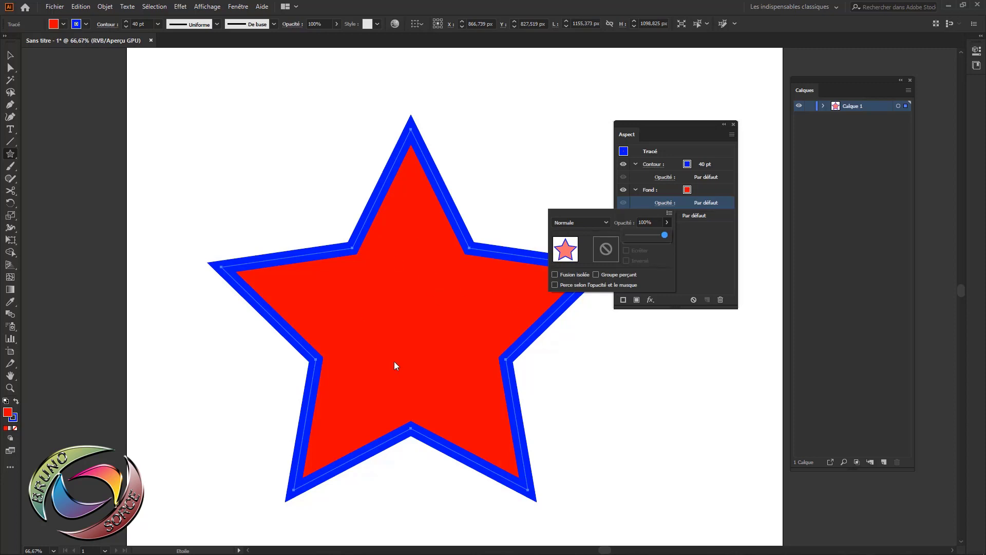
click(690, 242)
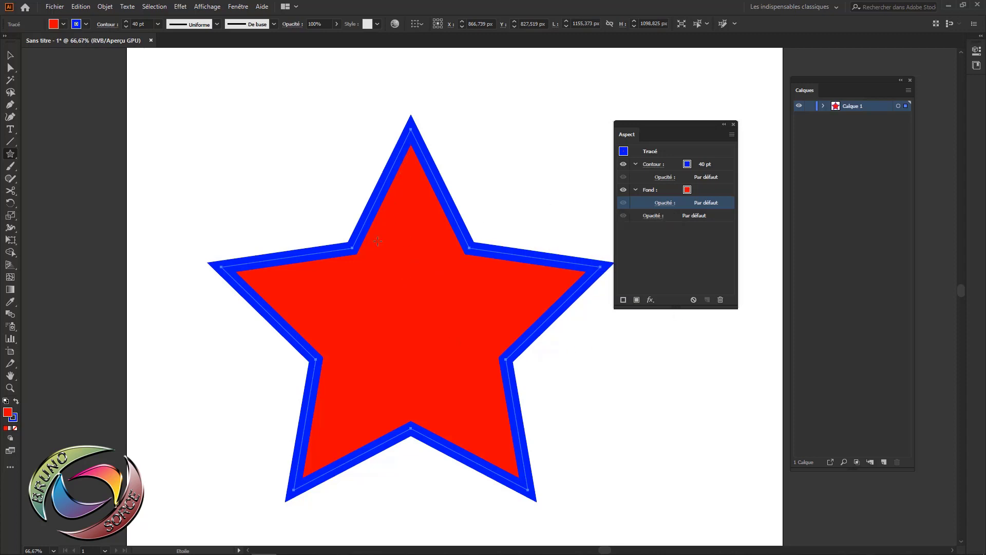
key(x)
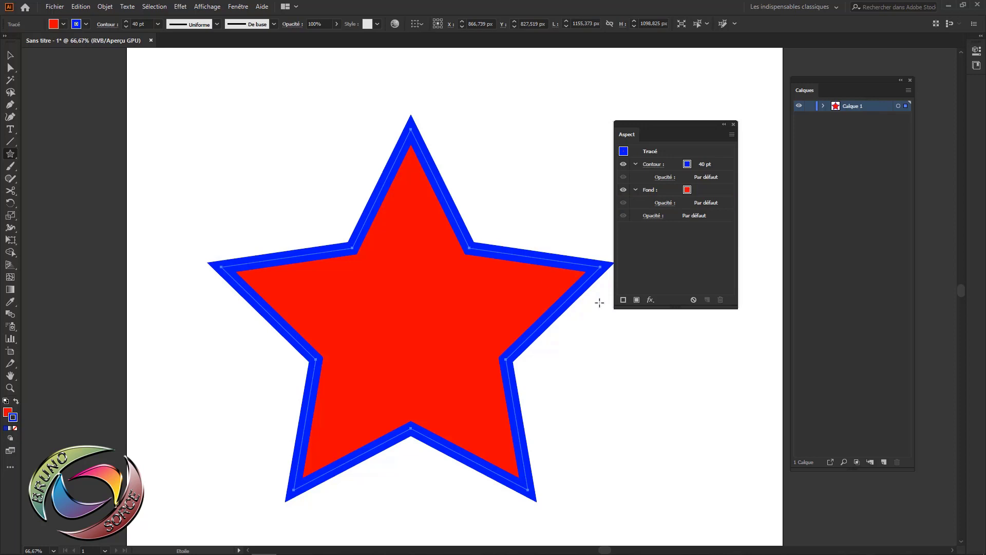
Select the blue stroke and add a second stroke to the star, initially black
click(671, 165)
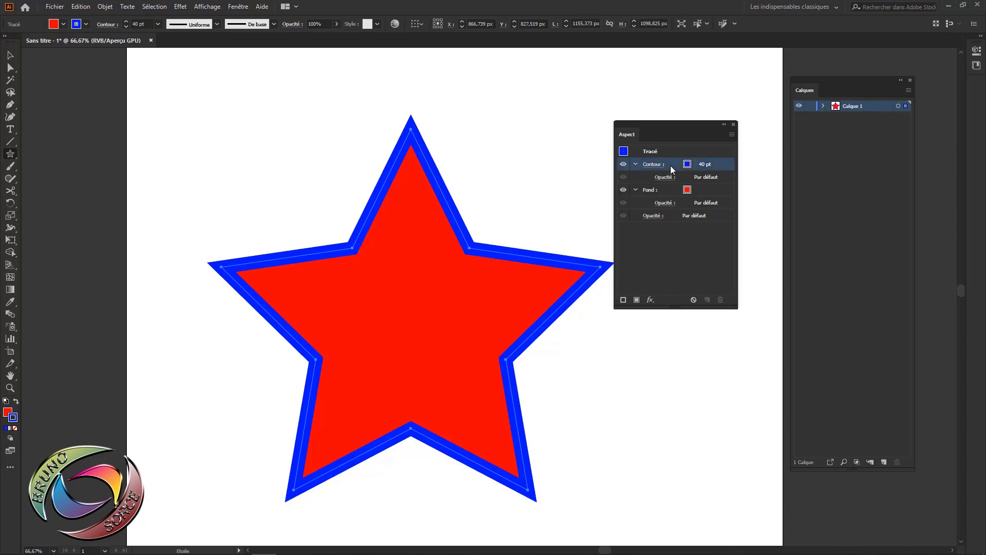
click(623, 300)
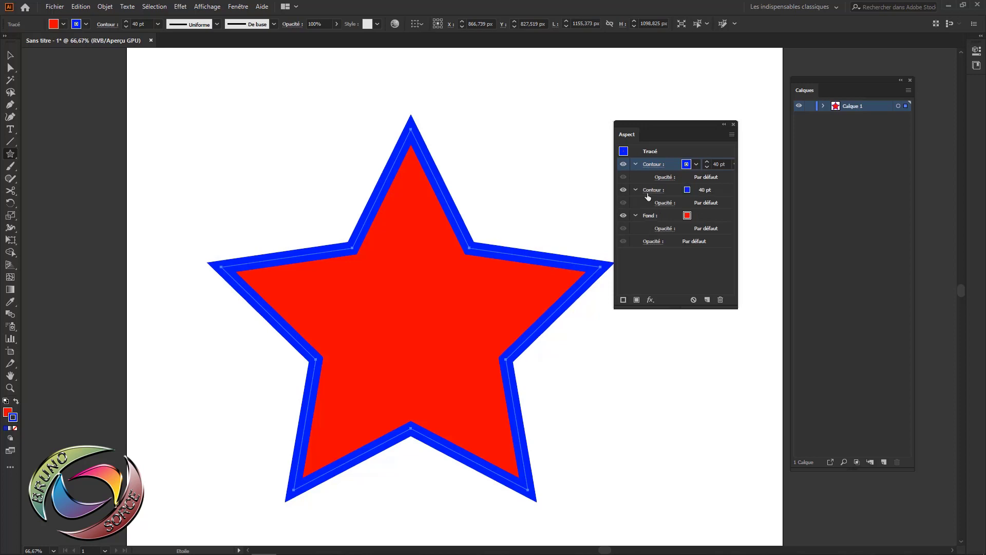
click(686, 164)
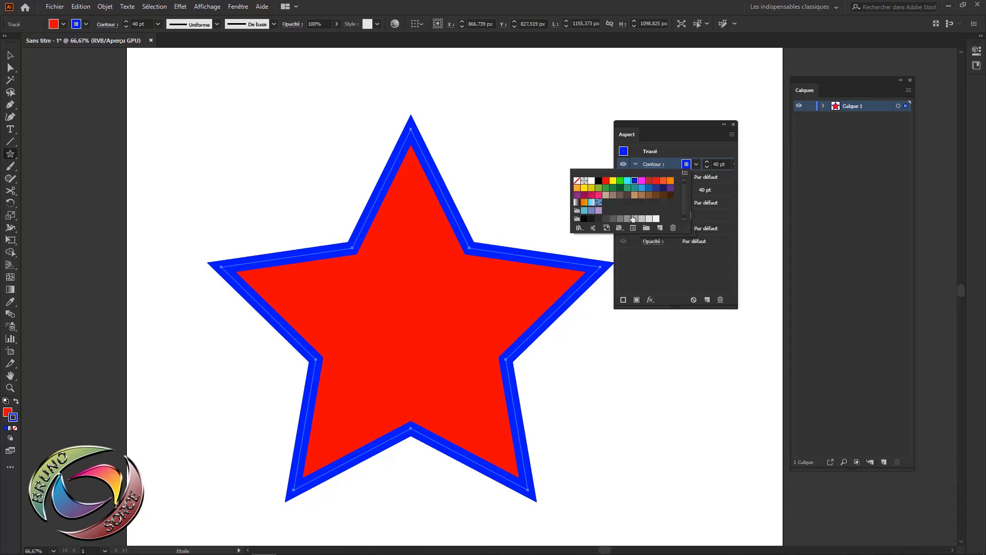
click(597, 181)
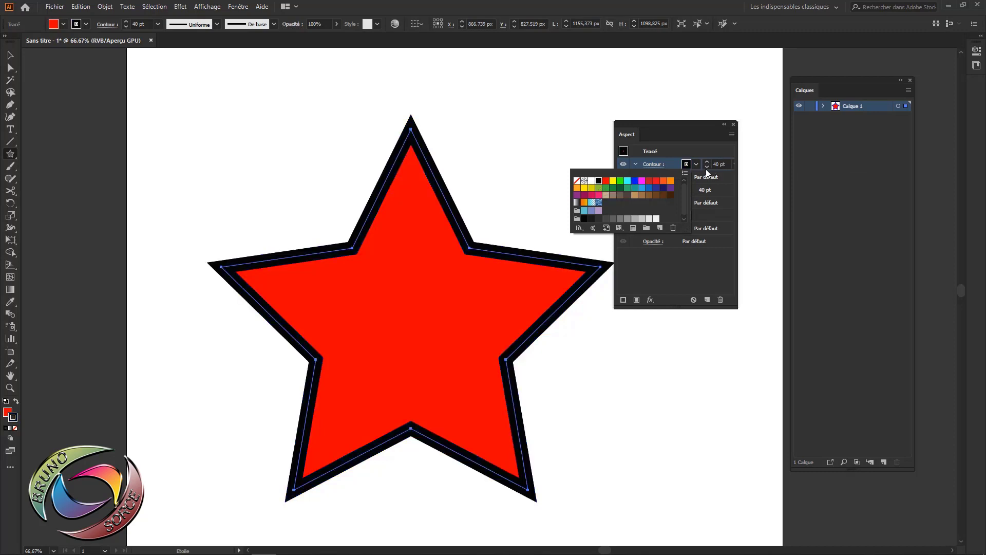
Thin the new stroke to 16 pt and colour it yellow
click(707, 167)
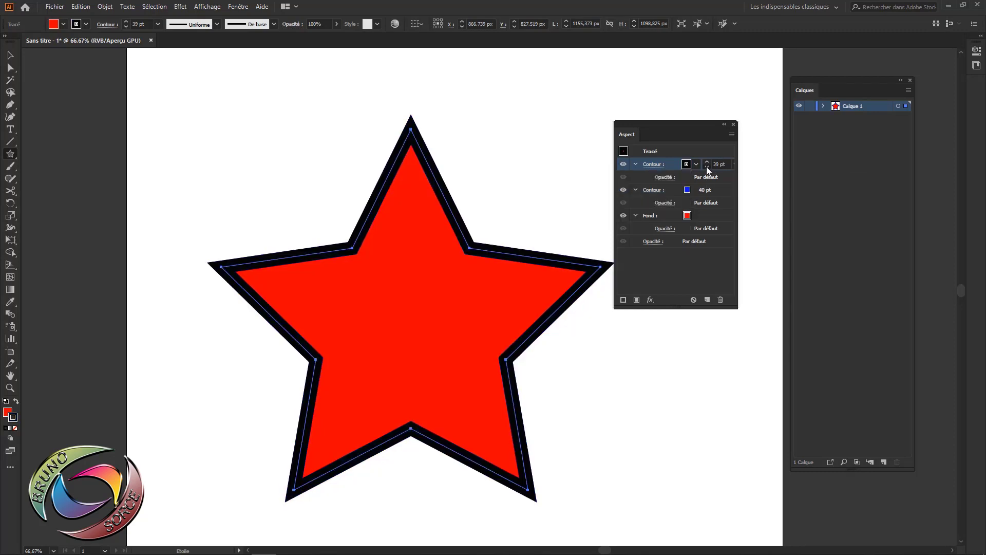
click(707, 166)
click(707, 167)
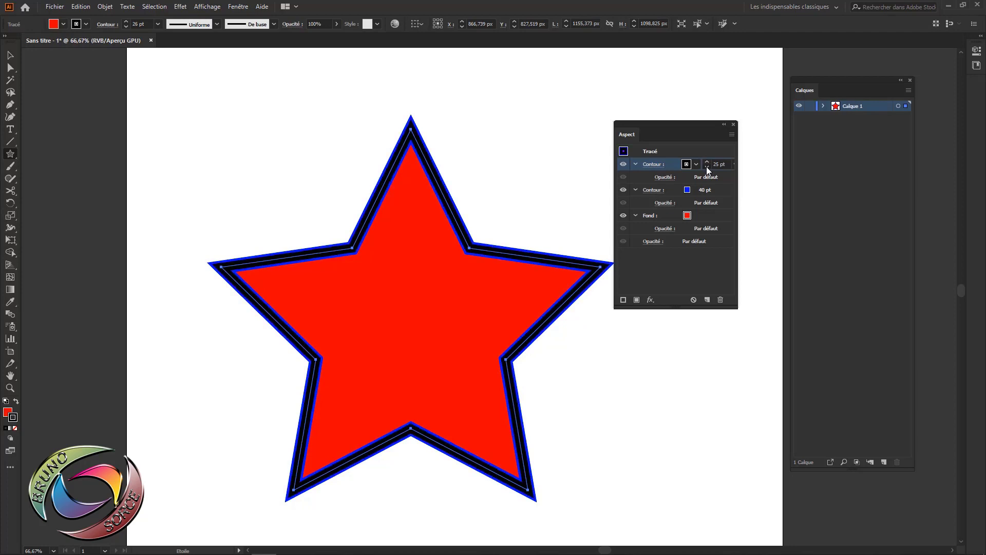
click(707, 167)
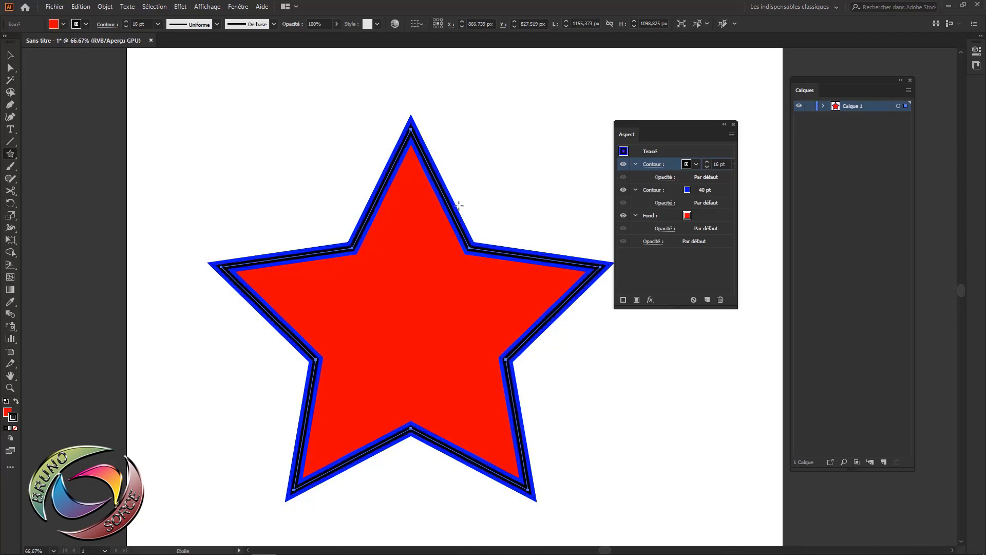
click(686, 164)
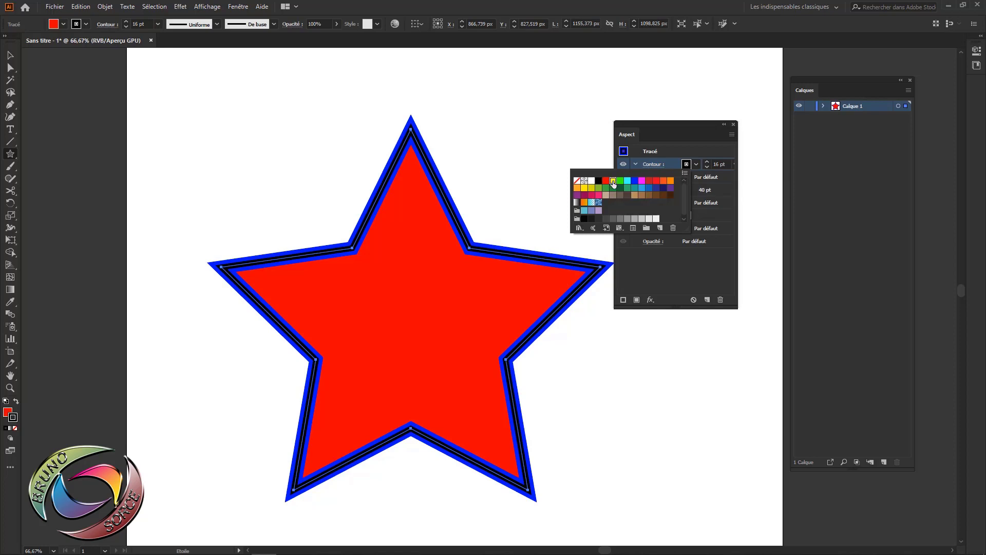
click(613, 181)
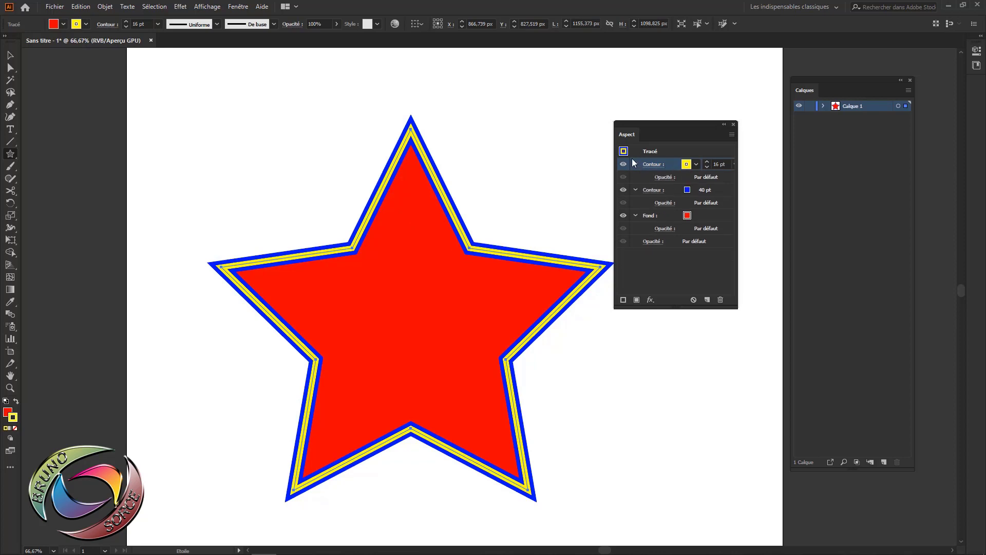
Try lowering the yellow stroke's opacity, reset it to 100%, and collapse its row
click(663, 180)
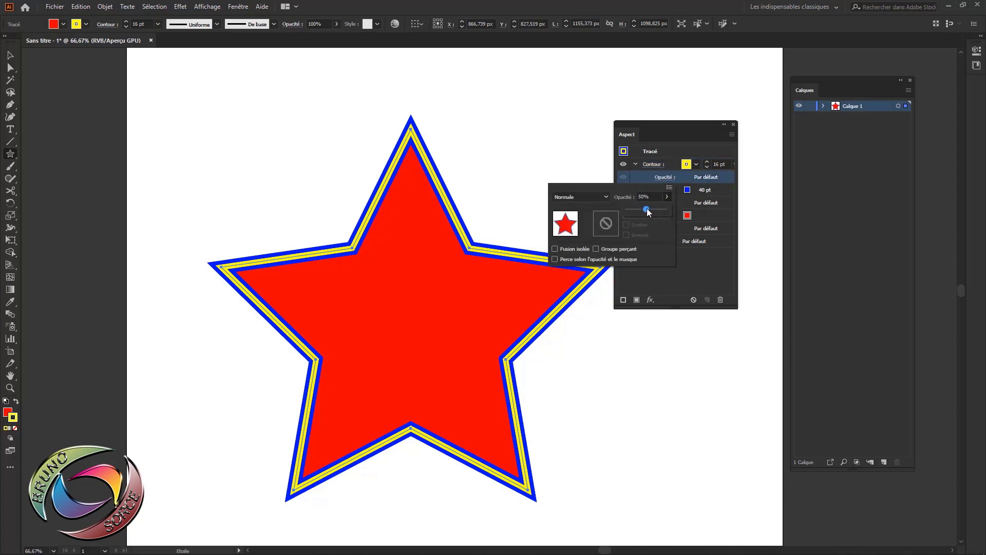
drag(647, 208, 646, 208)
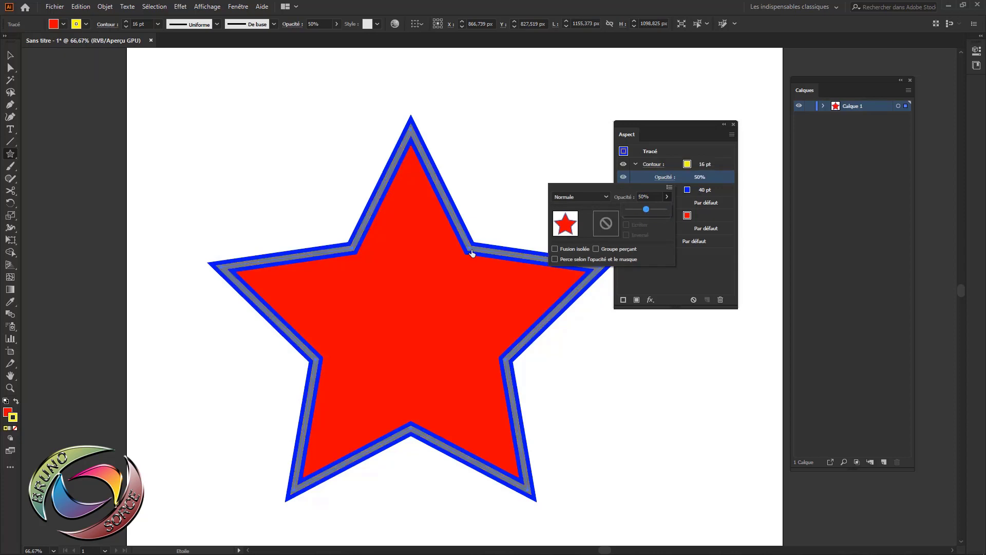
drag(647, 213, 673, 214)
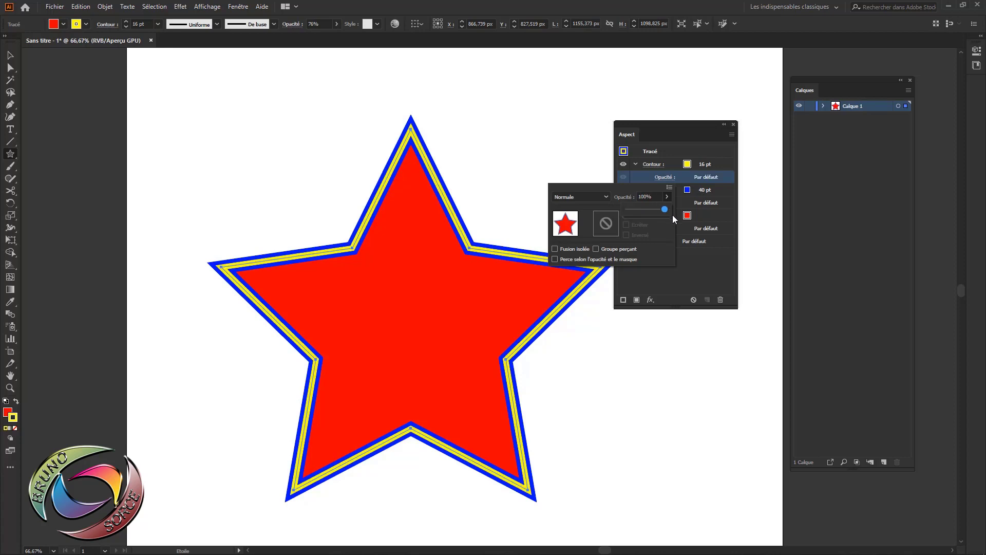
click(732, 184)
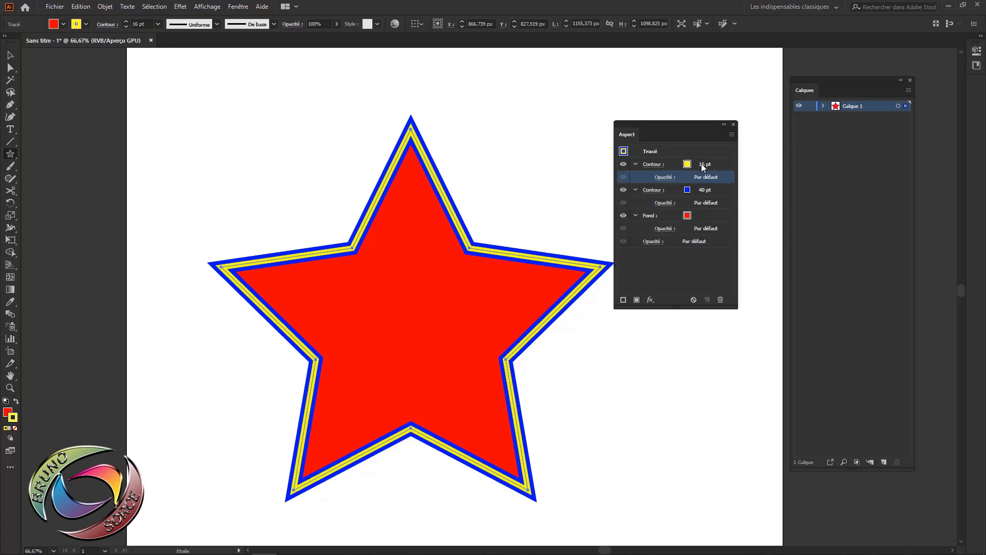
click(701, 163)
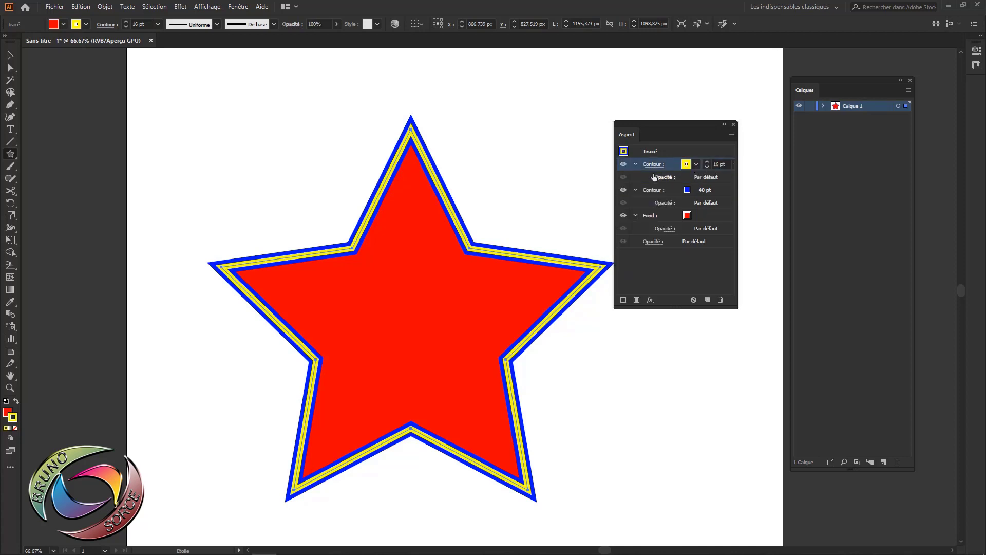
click(634, 164)
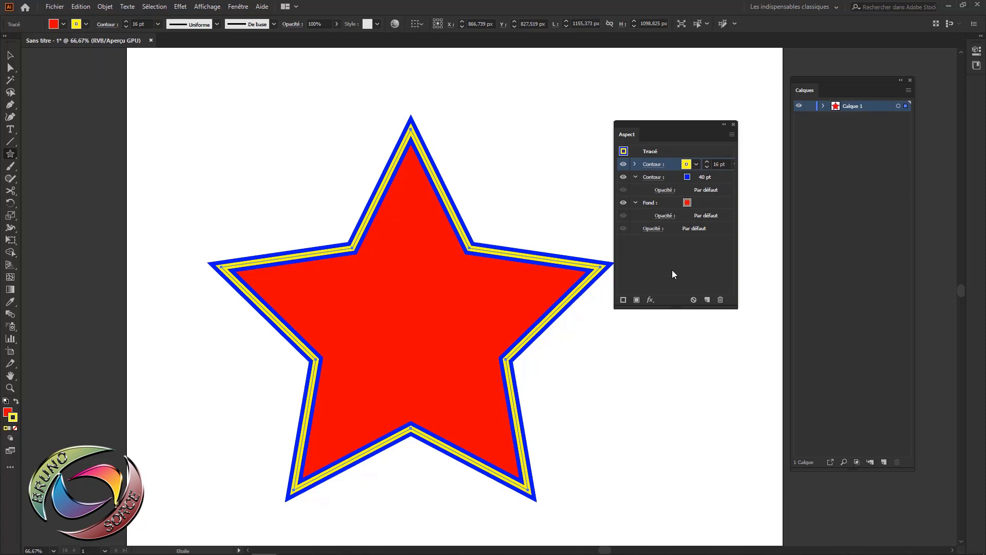
Try green, brown and yellow-green fills on the star, then settle on Magenta RGB
click(648, 204)
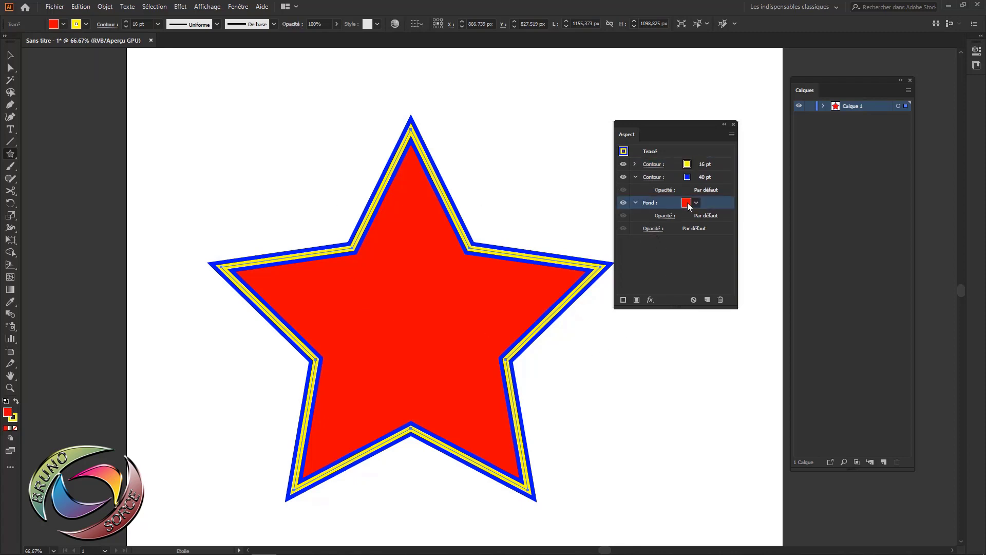
click(688, 203)
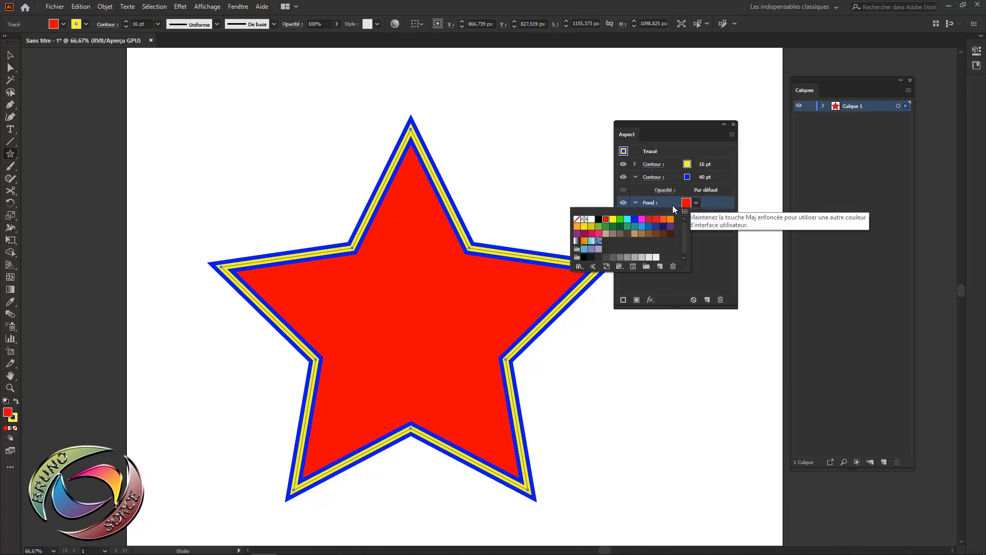
click(621, 220)
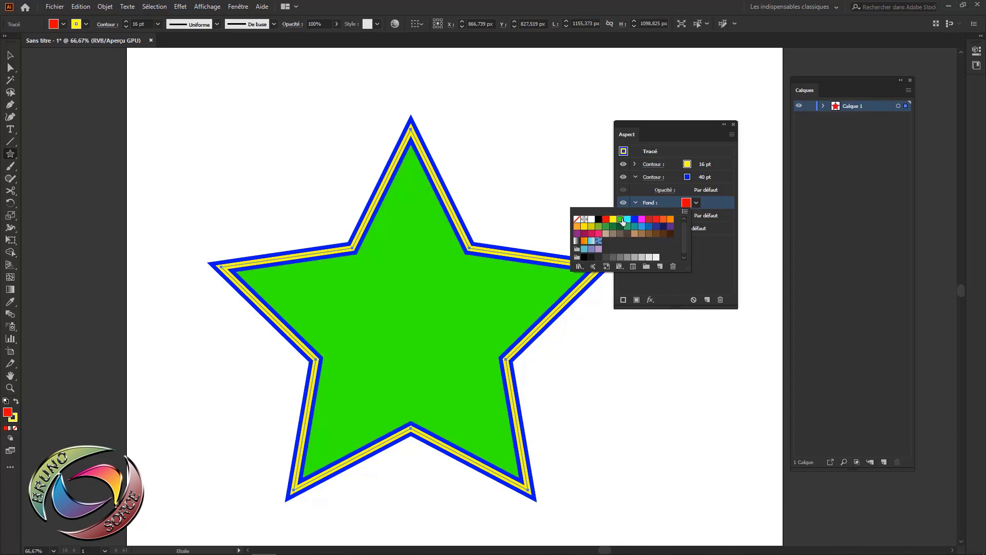
click(613, 234)
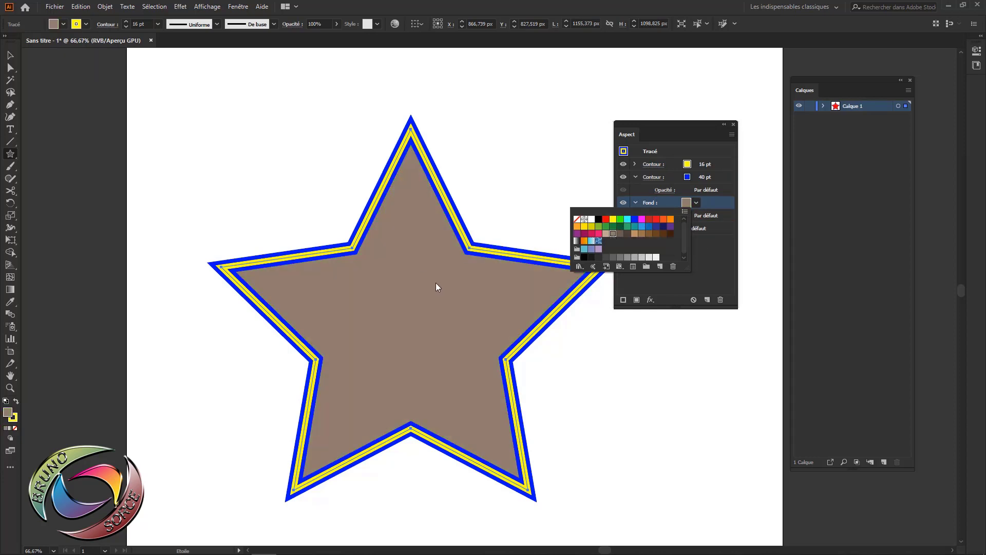
click(599, 226)
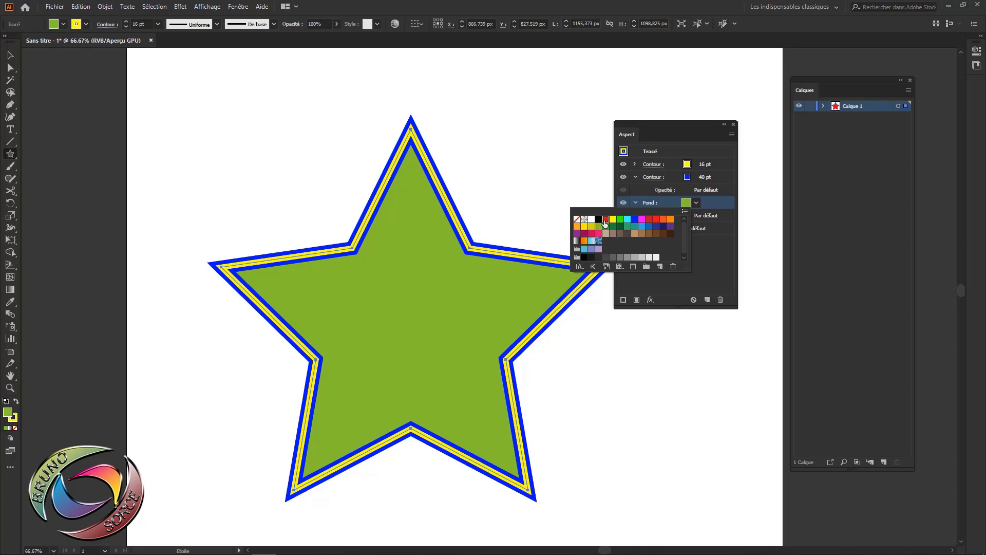
click(606, 220)
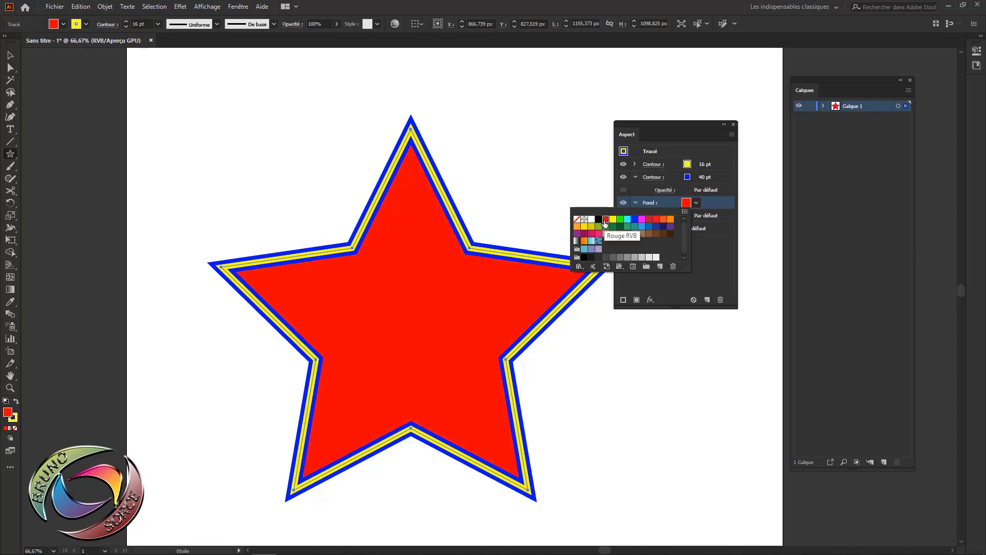
click(642, 221)
click(688, 124)
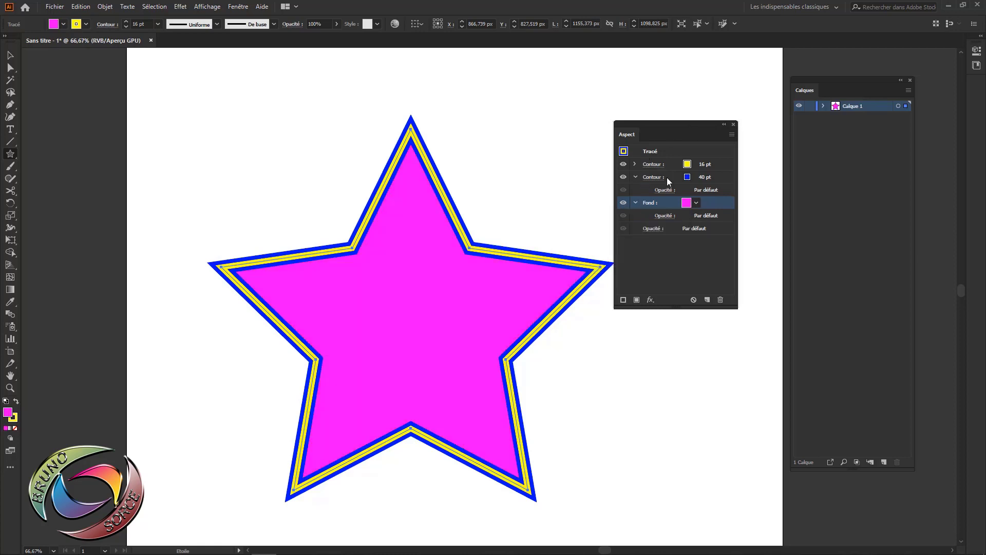